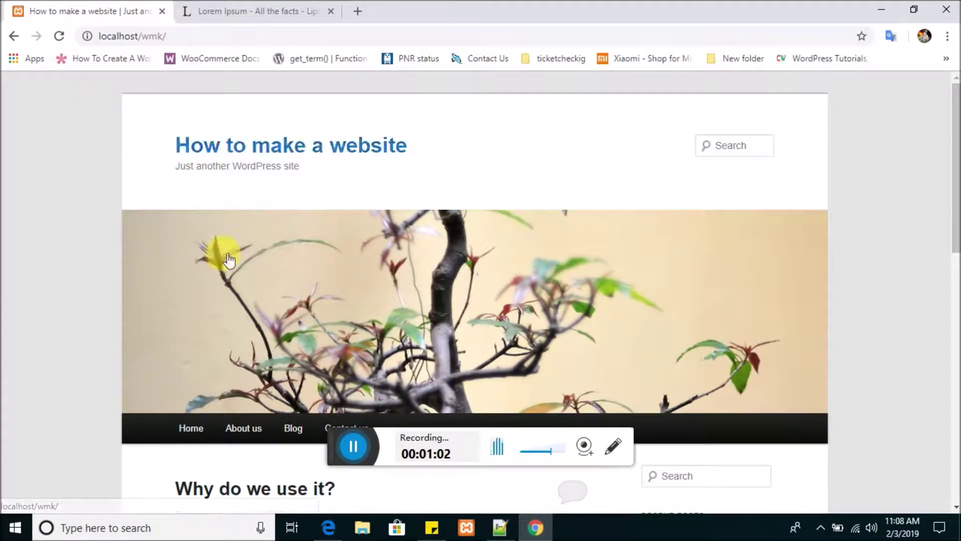
- Check in the XAMPP Control Panel that Apache and MySQL are running, and close it
left_click(469, 527)
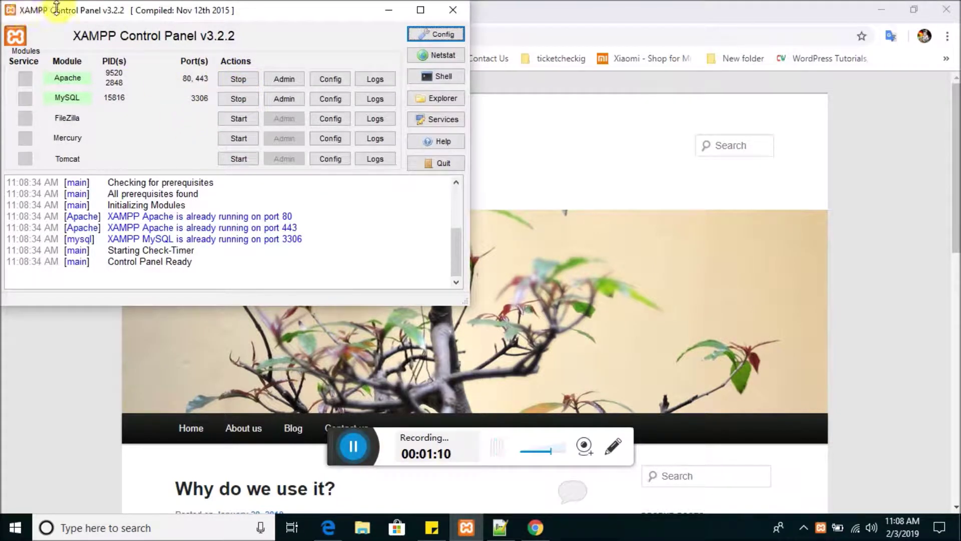
left_click(453, 10)
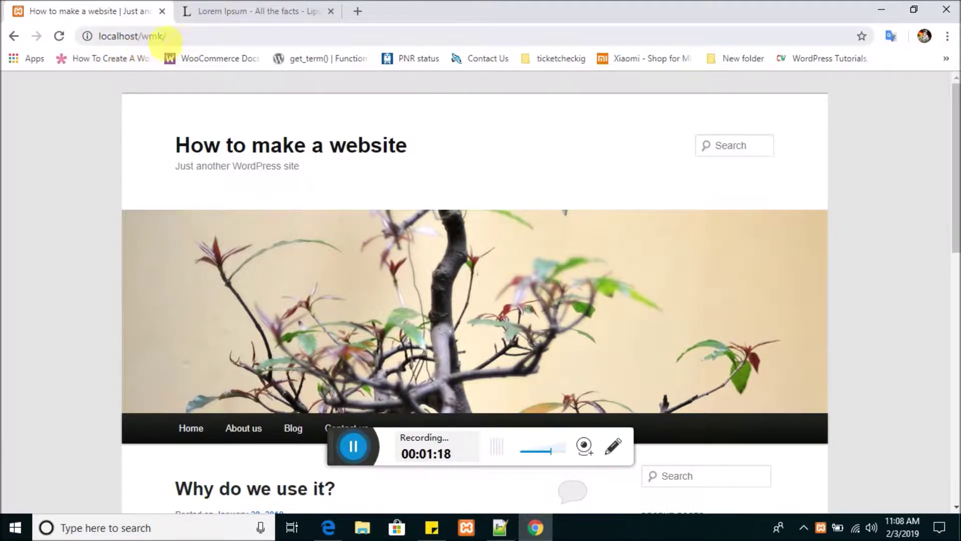
- Open the local site's WordPress admin address, localhost/wmk/wp-admin, in the browser
left_click(183, 37)
left_click(226, 40)
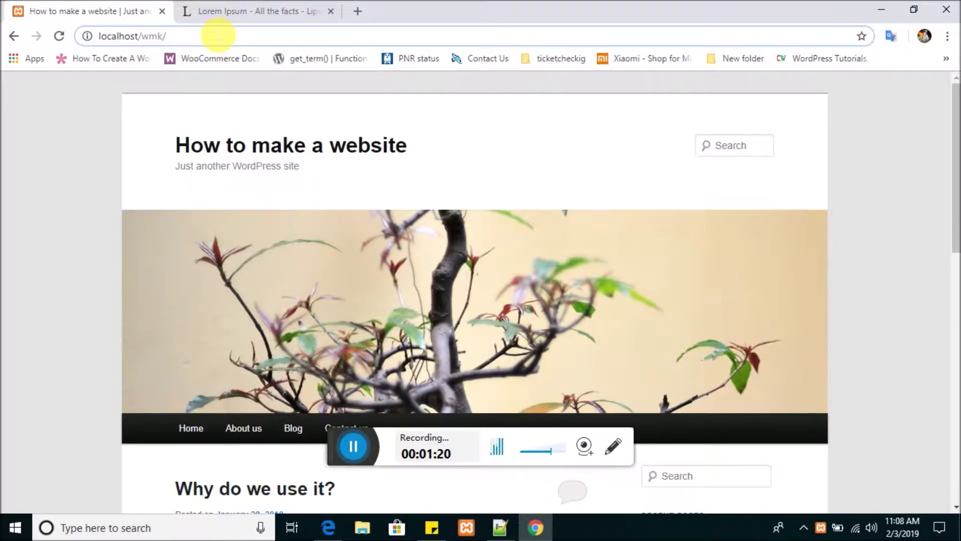
type("wp-")
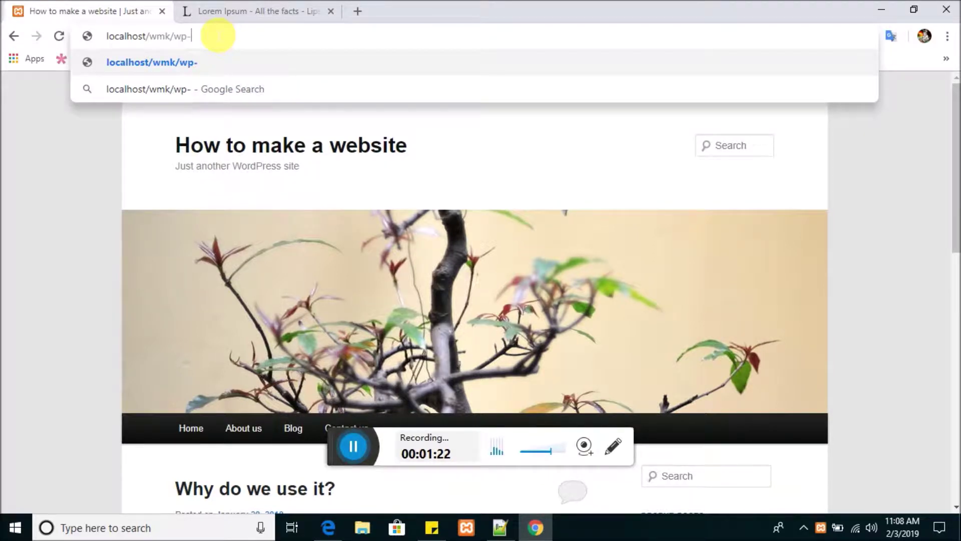
type("admin")
key("Return")
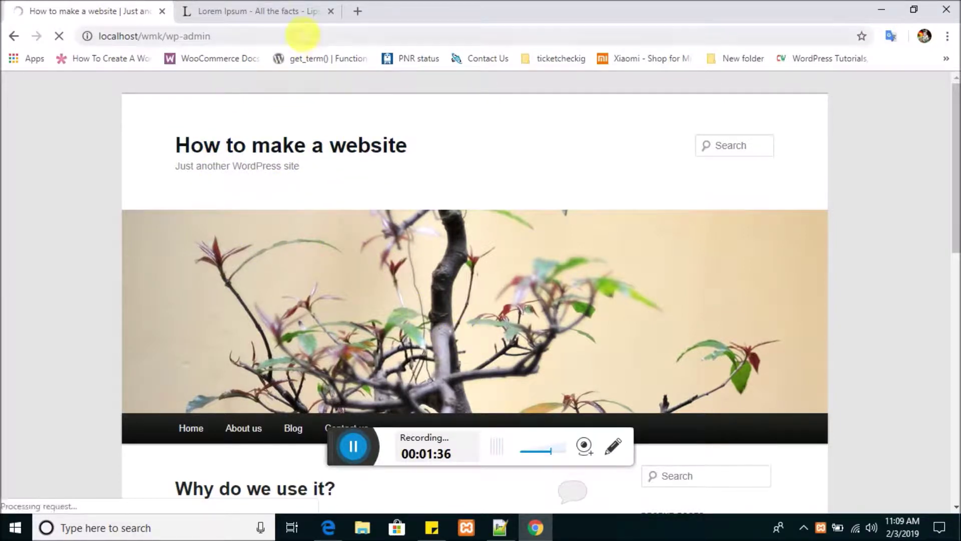
- Open an extra blank browser tab and log in to the WordPress dashboard with the prefilled credentials
left_click(358, 11)
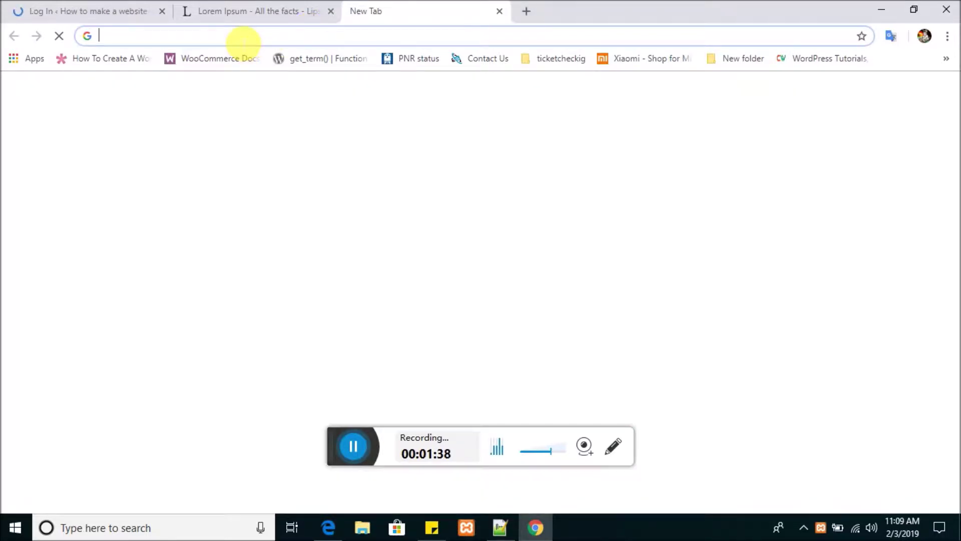
left_click(125, 9)
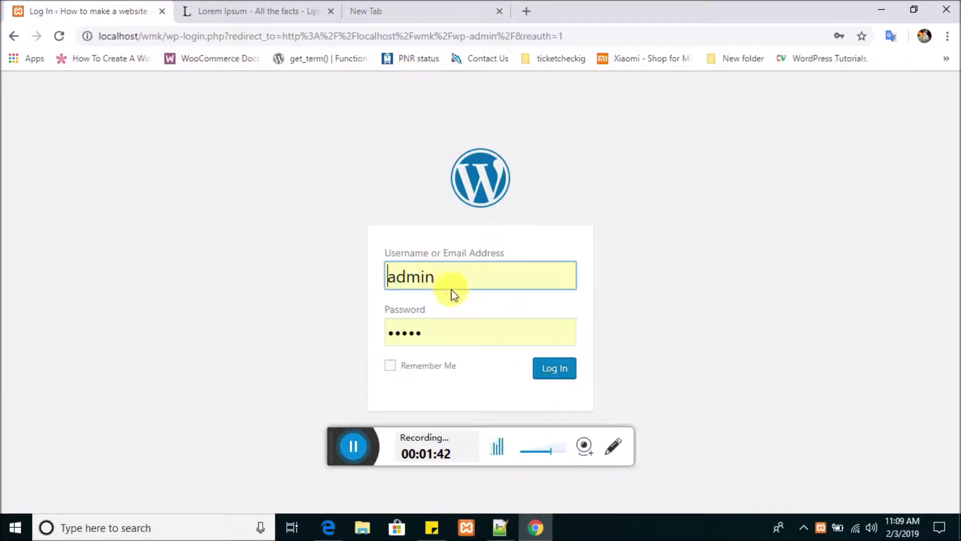
left_click(569, 382)
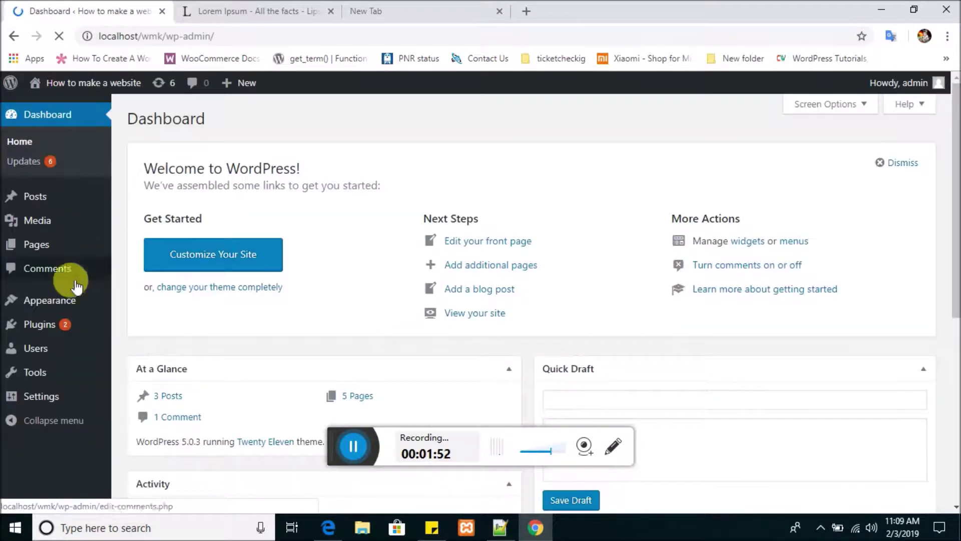
- Open the list of all pages in WordPress and start adding a new page
mouse_move(101, 256)
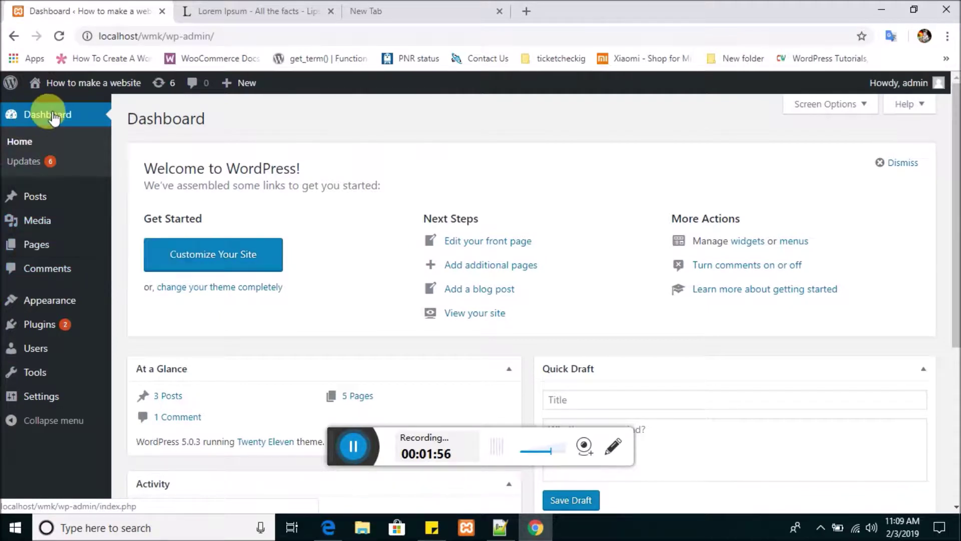
mouse_move(48, 207)
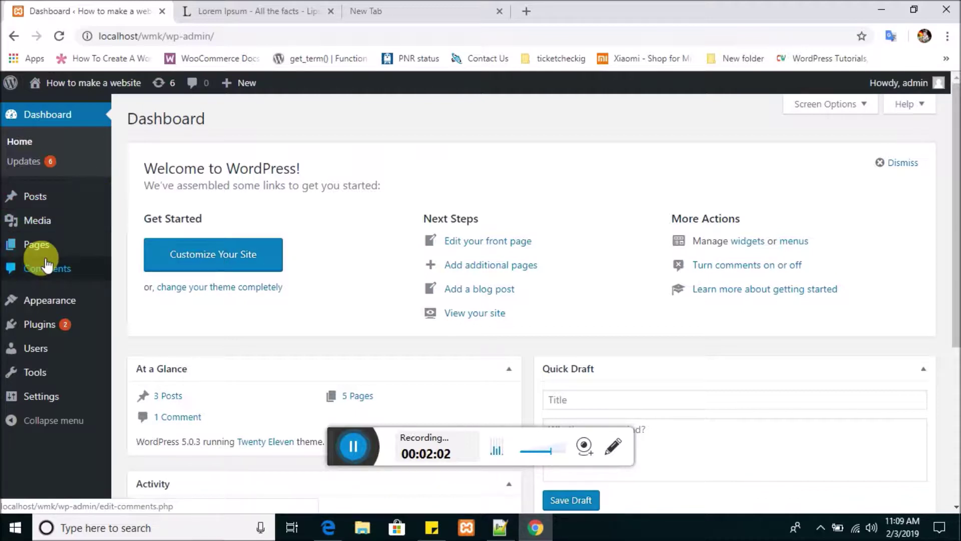
mouse_move(30, 248)
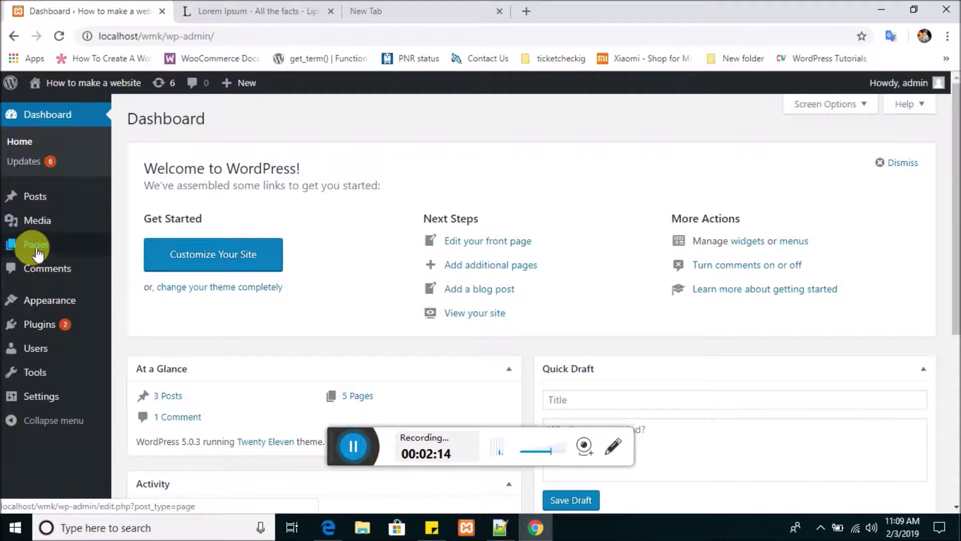
left_click(34, 250)
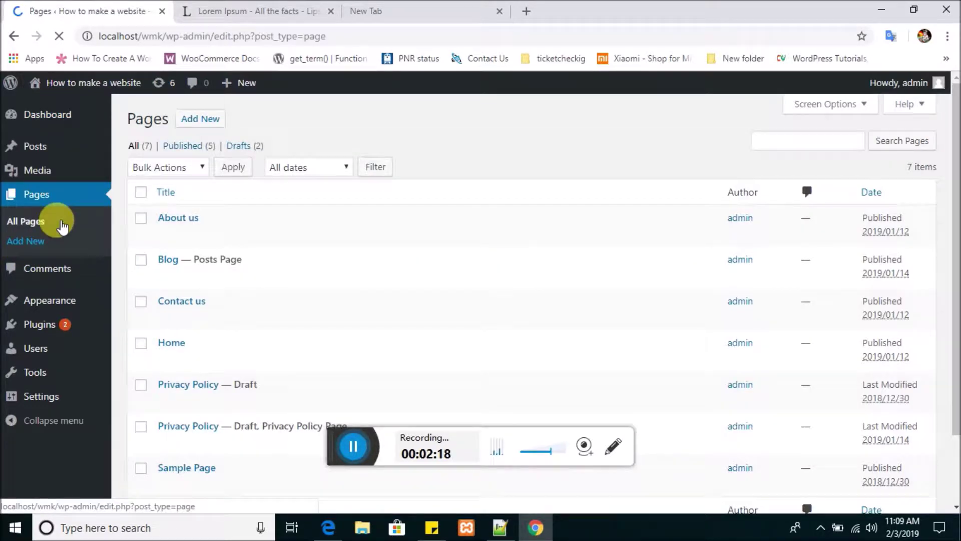
left_click(26, 221)
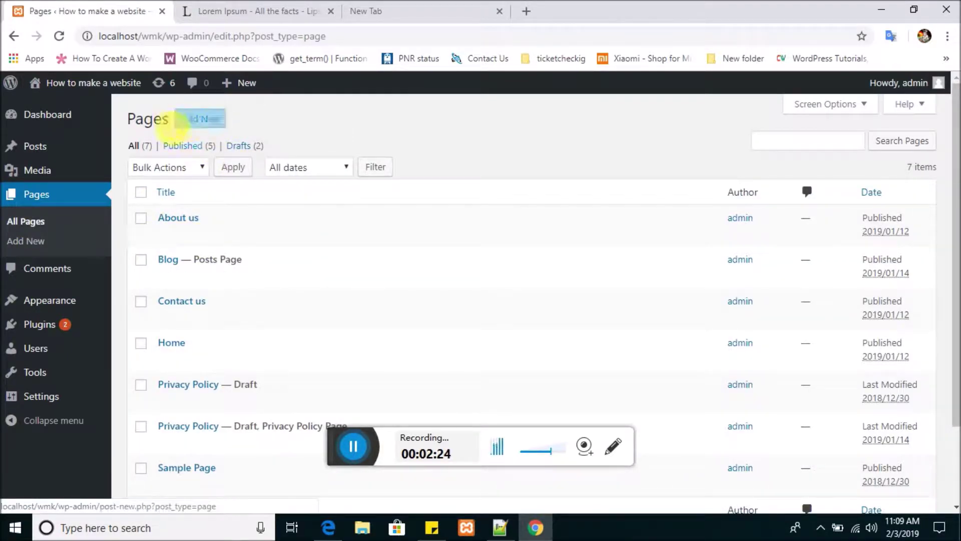
left_click(210, 133)
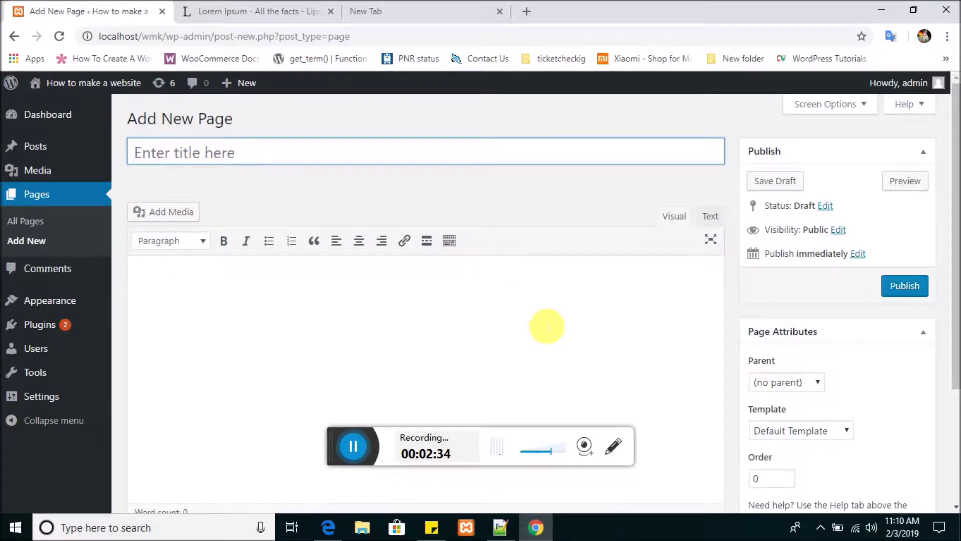
- Switch the new page's content editor to Text mode and examine the Template choices under Page Attributes
scroll(711, 169, "down", 1)
left_click(721, 144)
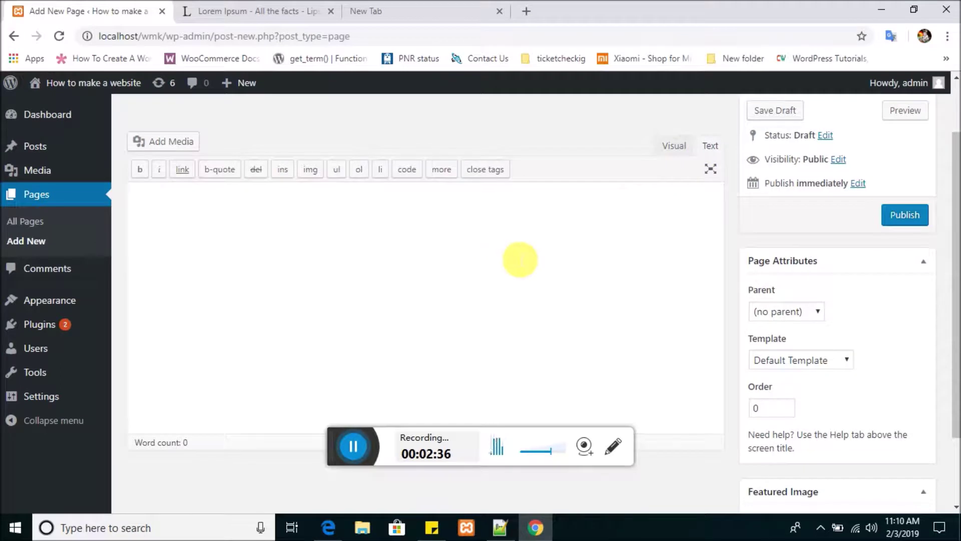
scroll(502, 302, "down", 2)
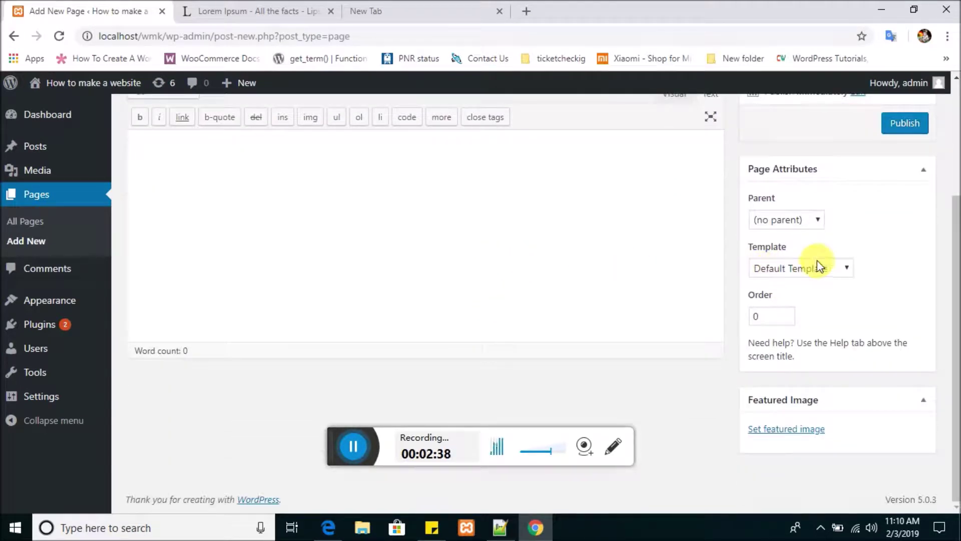
left_click(846, 278)
left_click(882, 214)
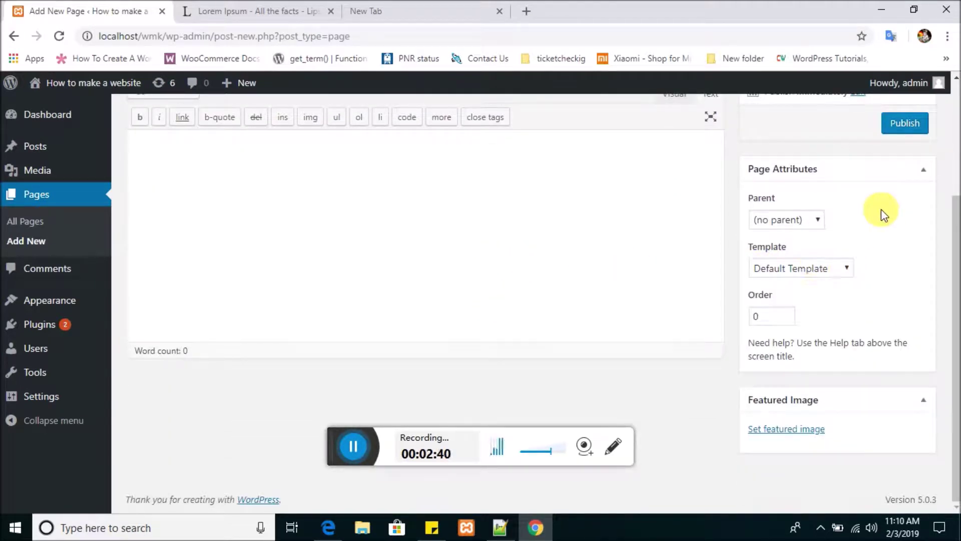
left_click(850, 268)
left_click(864, 232)
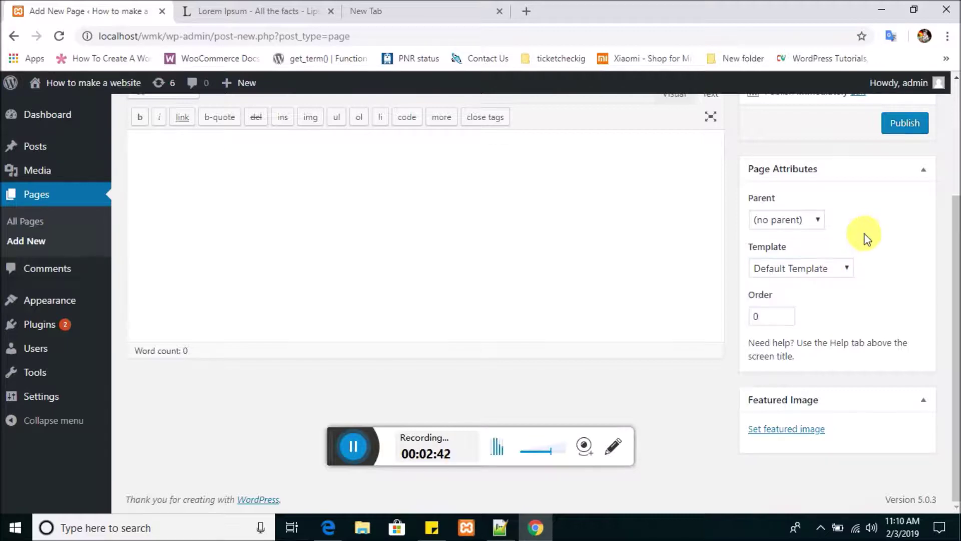
- Highlight the custom template topic in the Notepad++ syllabus, and return to Chrome to review the new page's Template choices
left_click(499, 526)
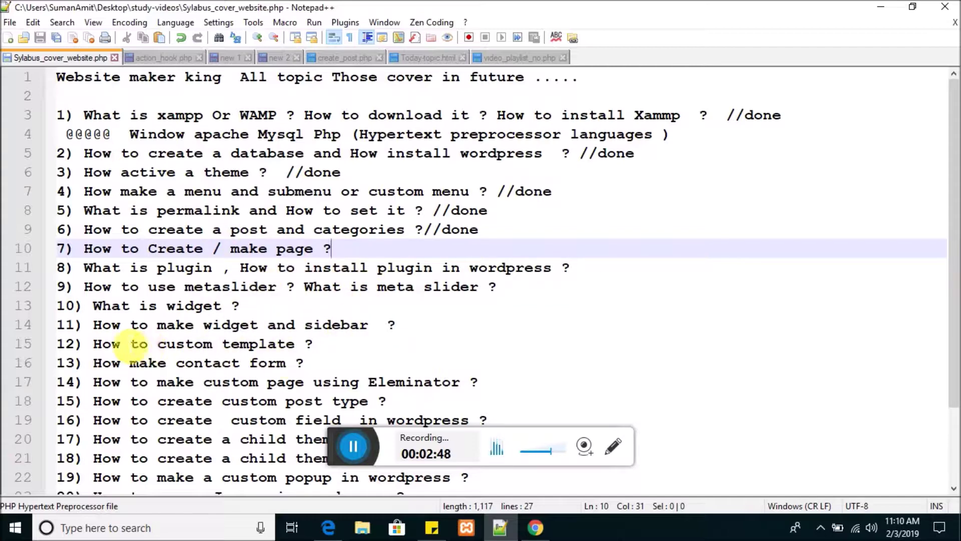
left_click_drag(326, 353, 95, 347)
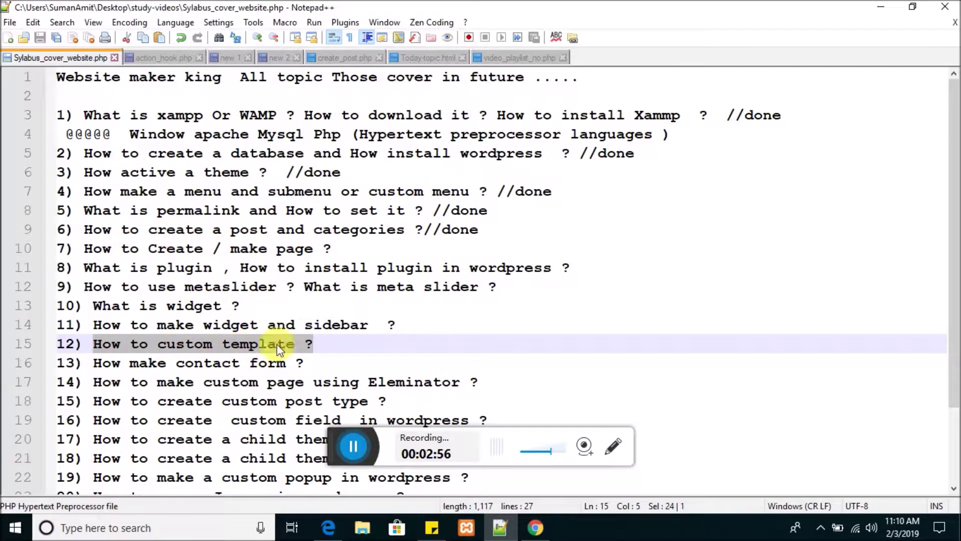
left_click(536, 528)
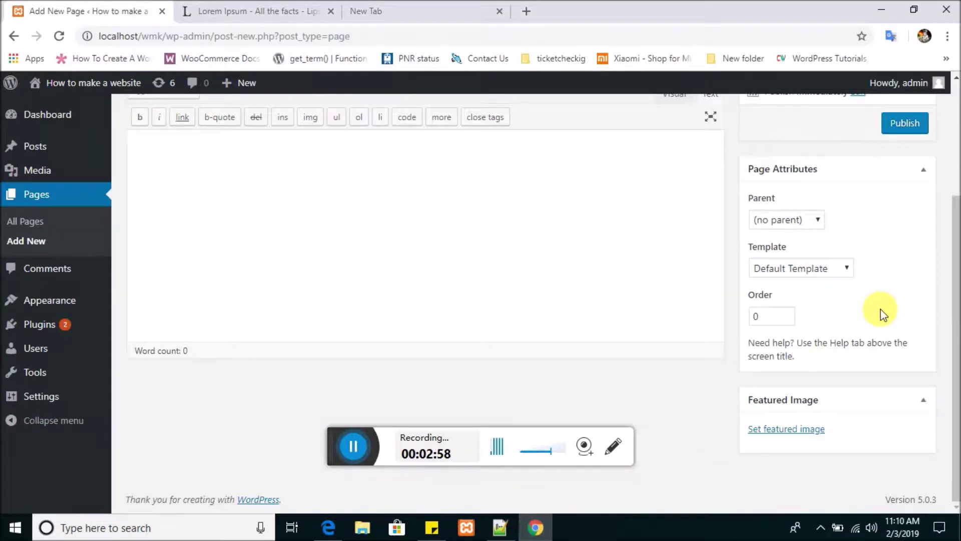
left_click(835, 271)
left_click(896, 269)
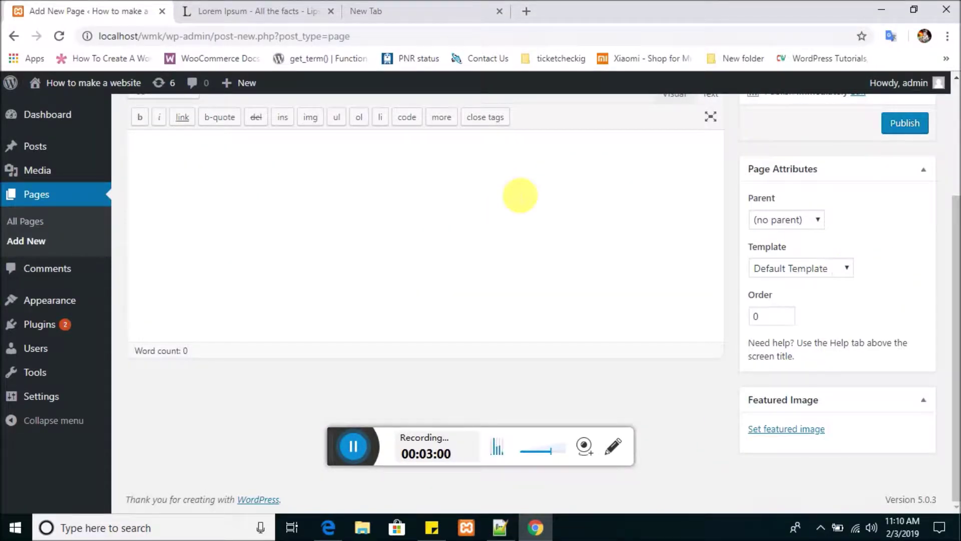
left_click(414, 16)
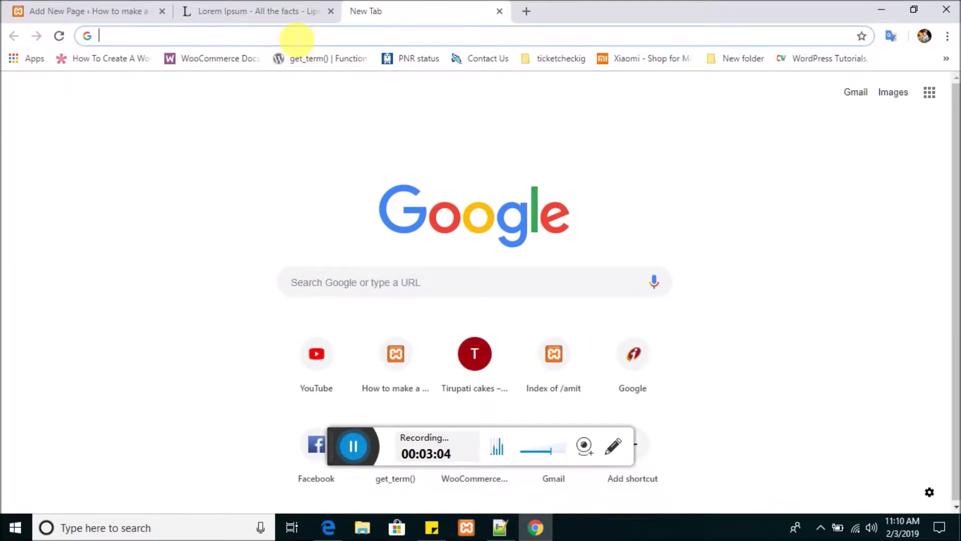
left_click(256, 11)
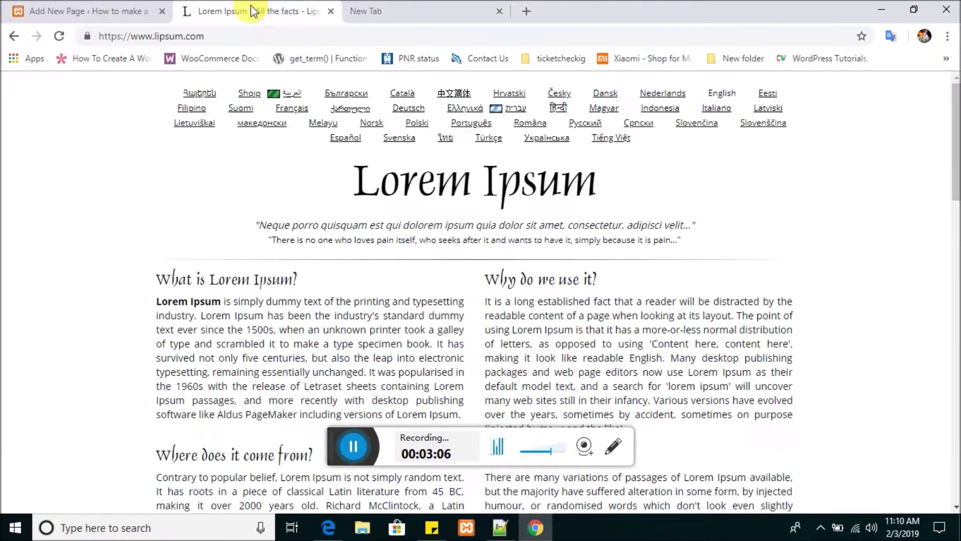
left_click(82, 13)
left_click(388, 14)
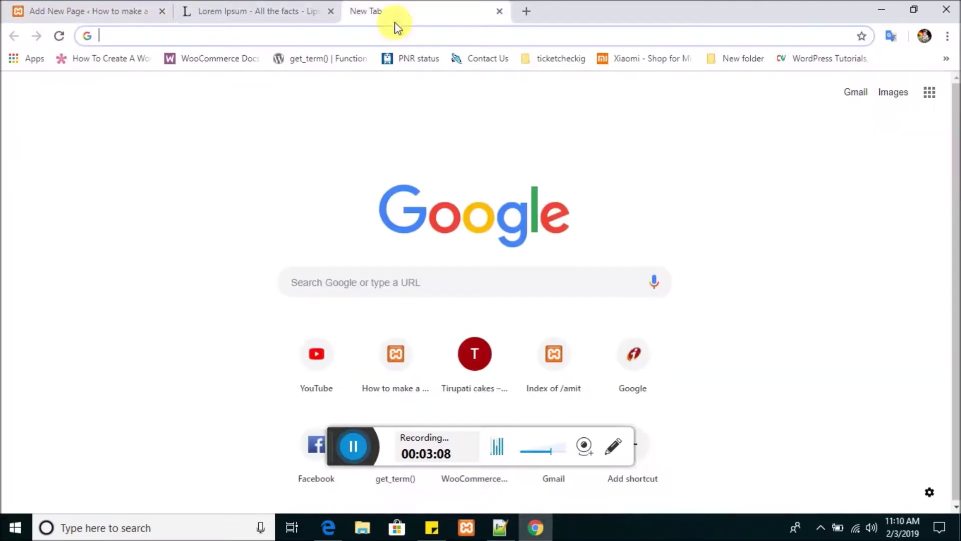
left_click(247, 14)
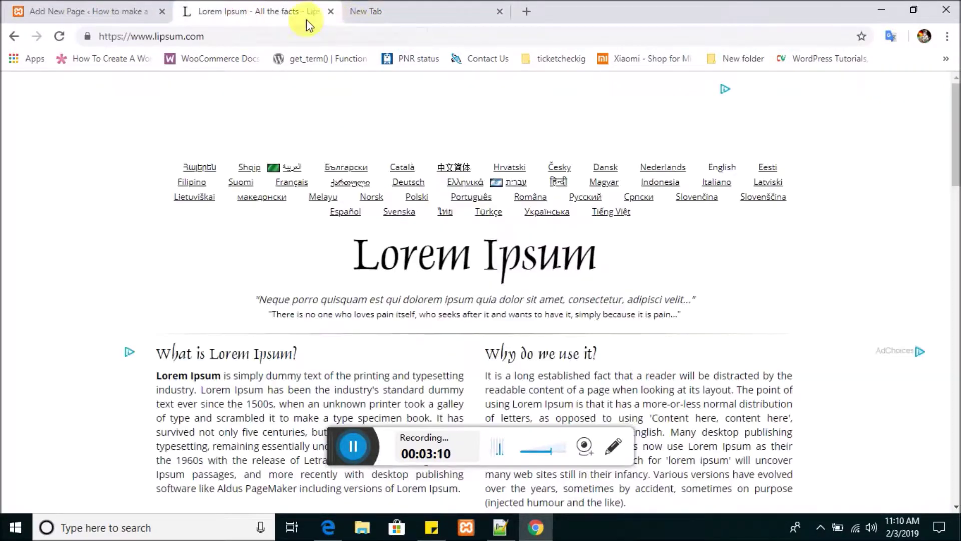
- Search Google for "amar ujala" in the blank tab and open the newspaper's website, amarujala.com
left_click(395, 14)
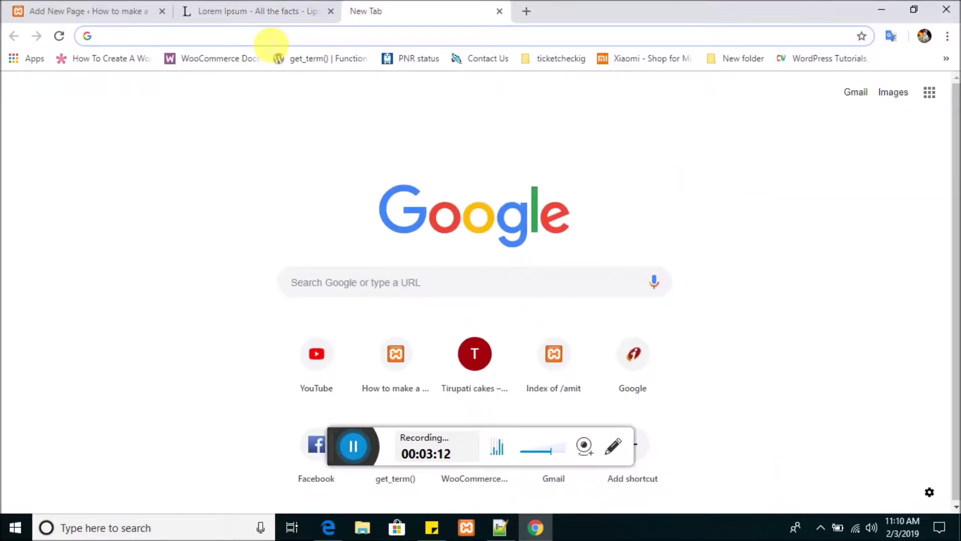
type("ama")
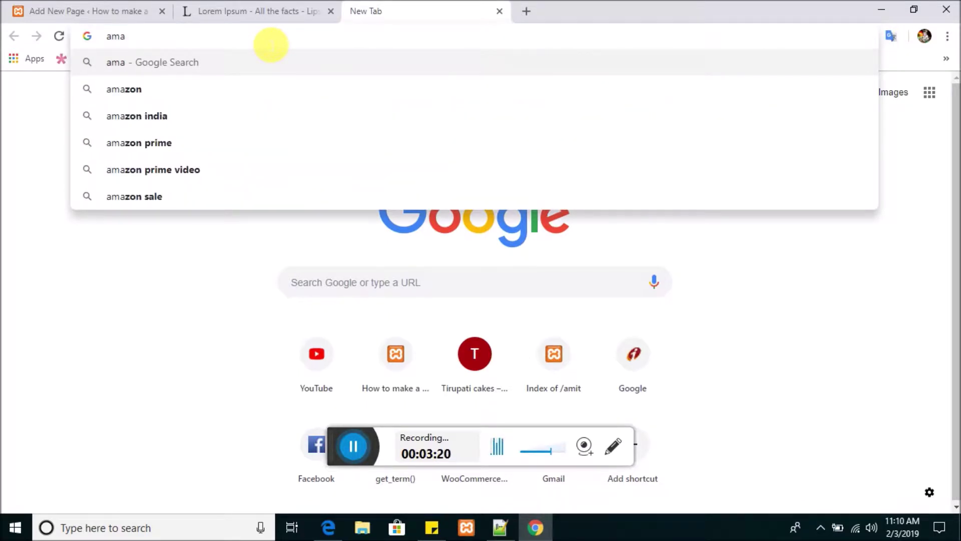
type("r uja")
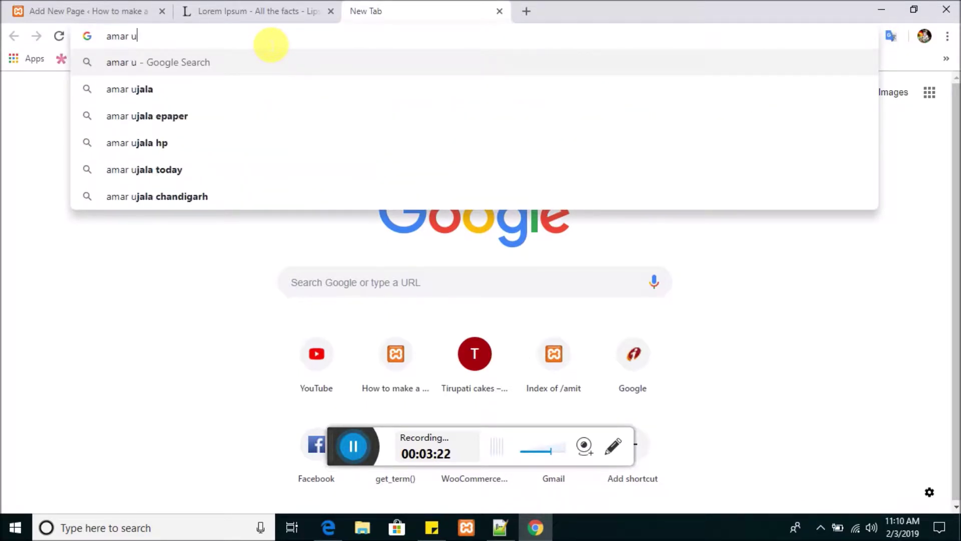
key("BackSpace")
left_click(167, 89)
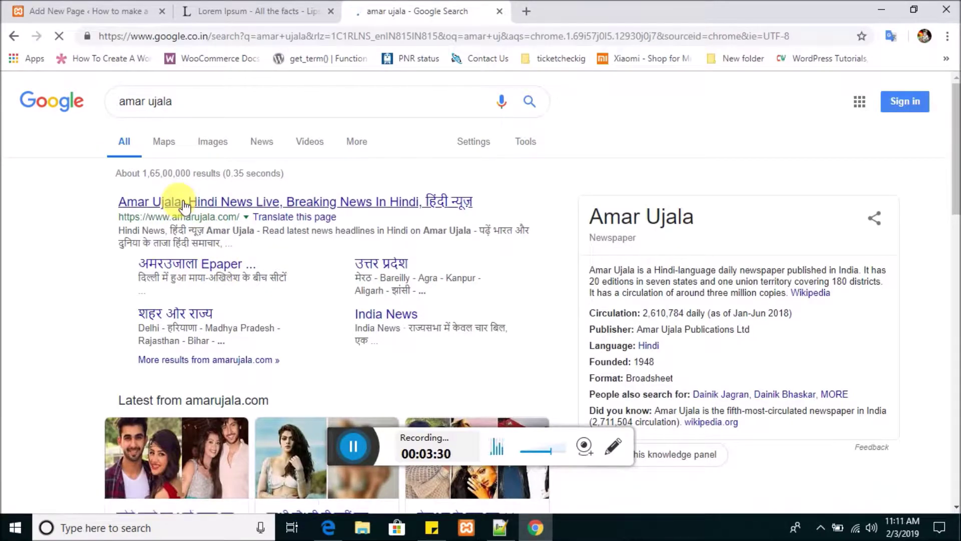
left_click(183, 203)
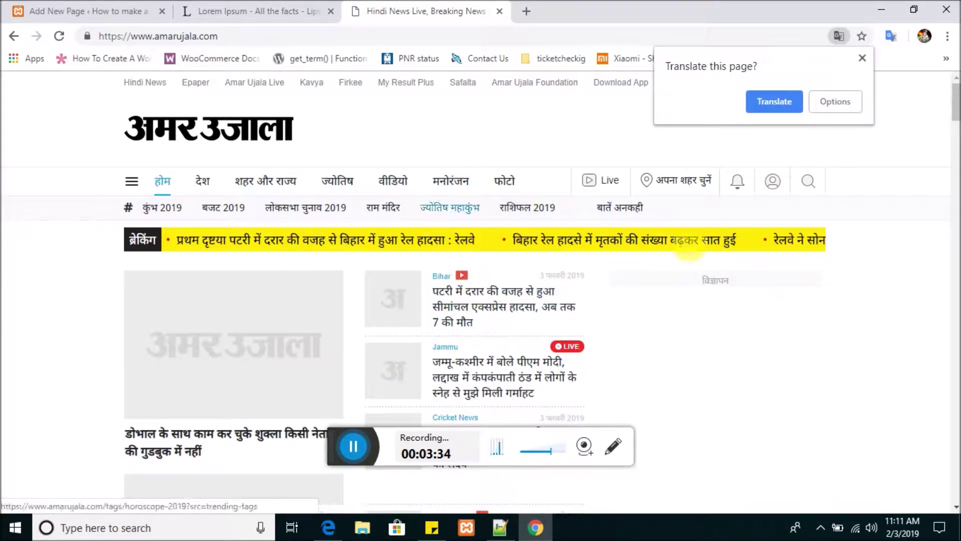
- Look through the Amar Ujala homepage to examine its navigation menu and news layout
scroll(633, 331, "down", 7)
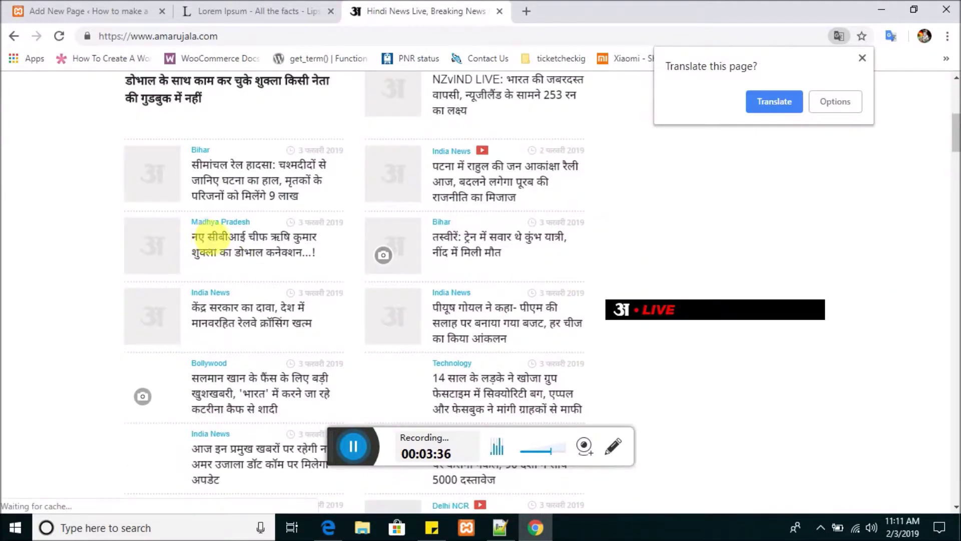
scroll(214, 322, "up", 8)
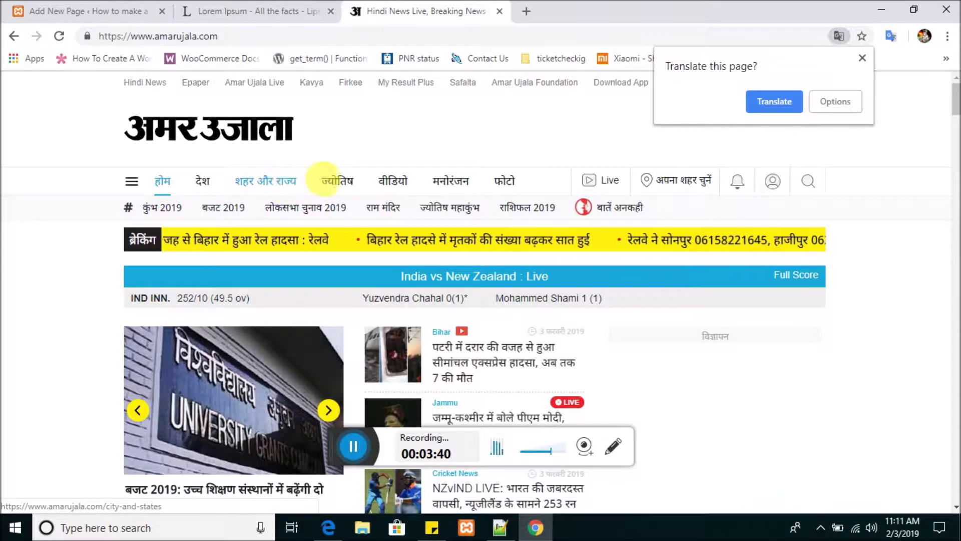
scroll(372, 295, "down", 1)
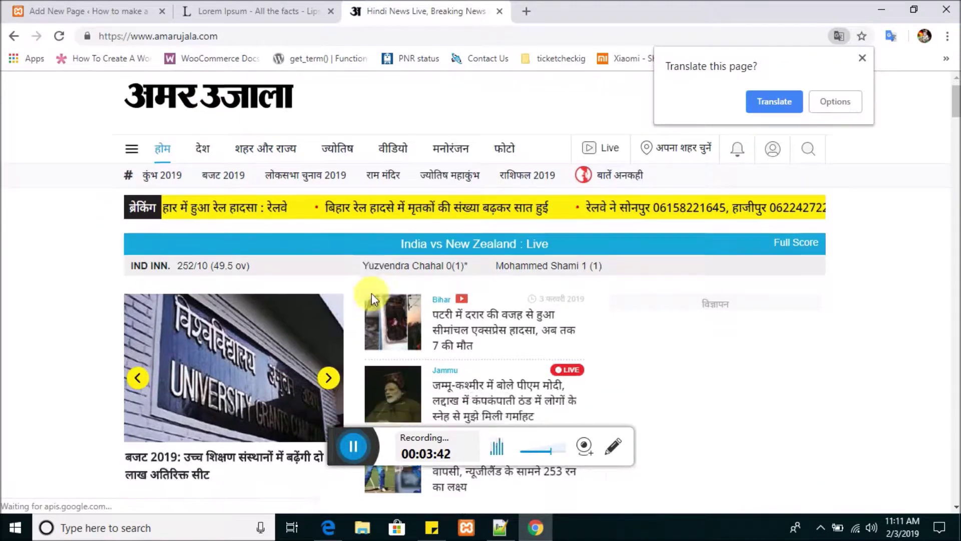
scroll(372, 296, "down", 2)
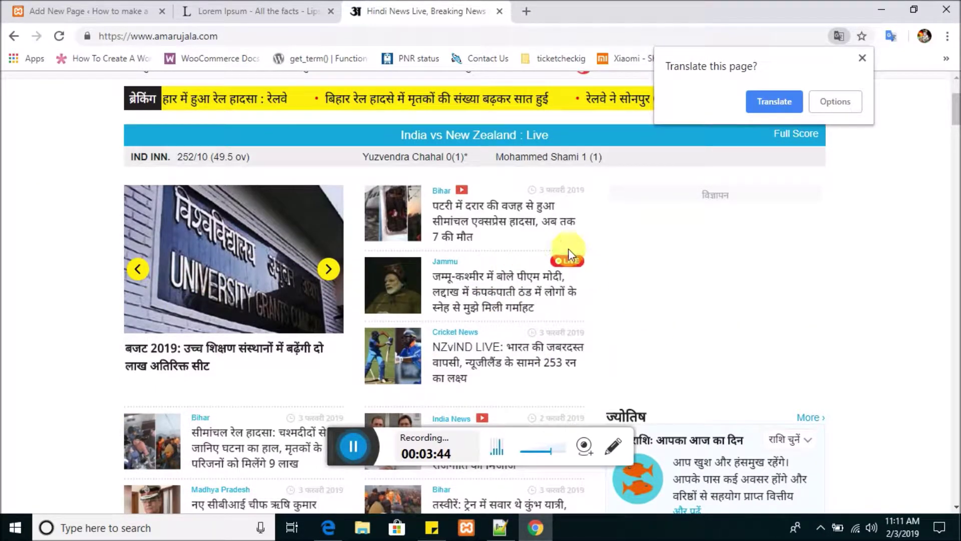
- Advance the Amar Ujala news slider, and open the local WordPress site's front end in a new tab from the new page form
left_click(329, 270)
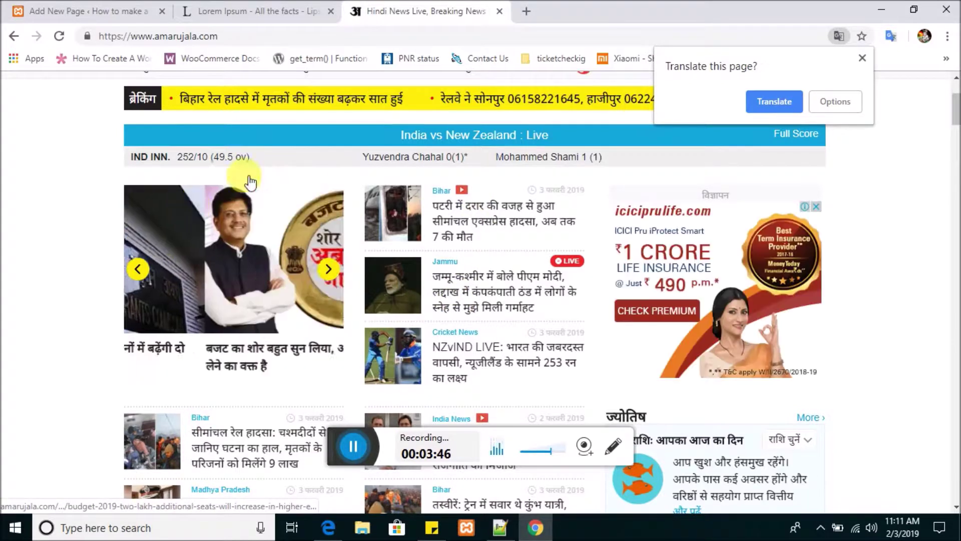
left_click(101, 7)
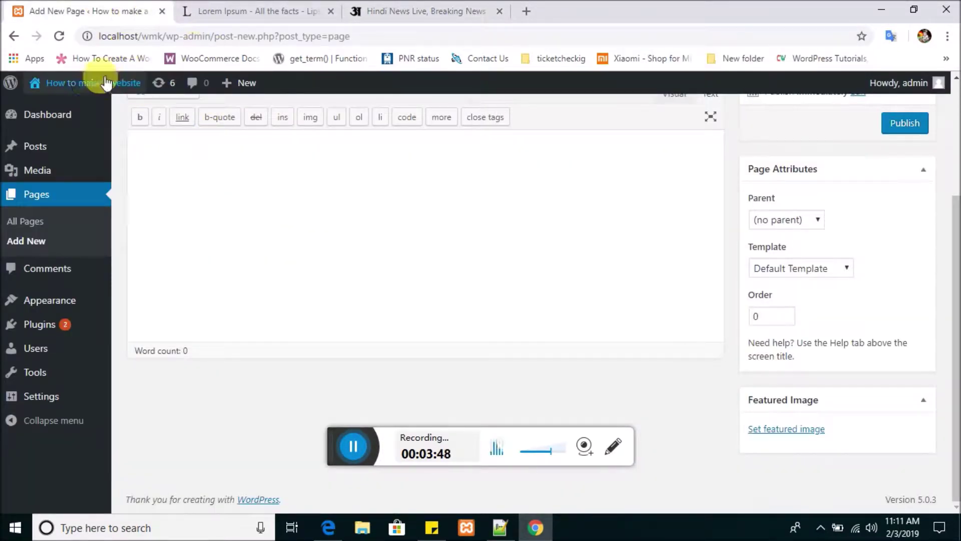
mouse_move(70, 84)
right_click(53, 106)
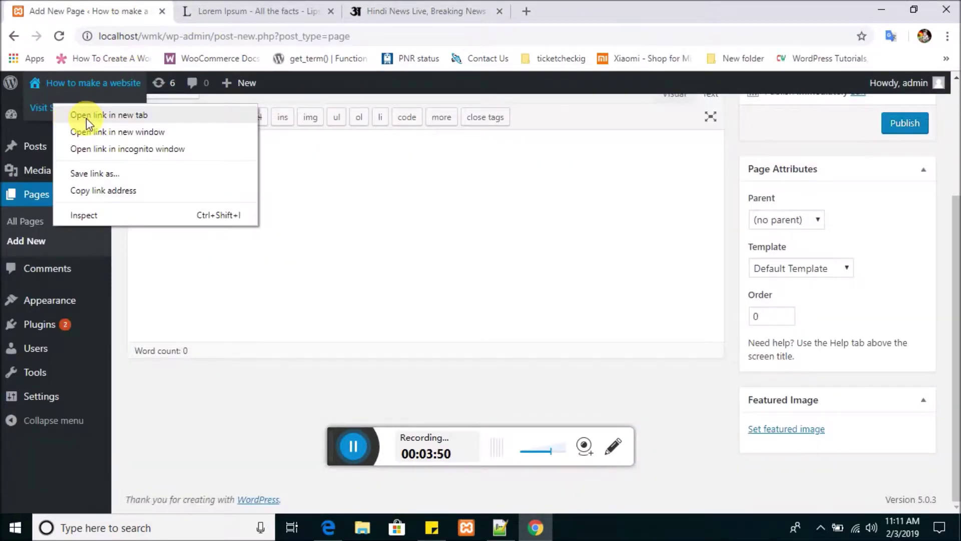
left_click(75, 116)
left_click(195, 15)
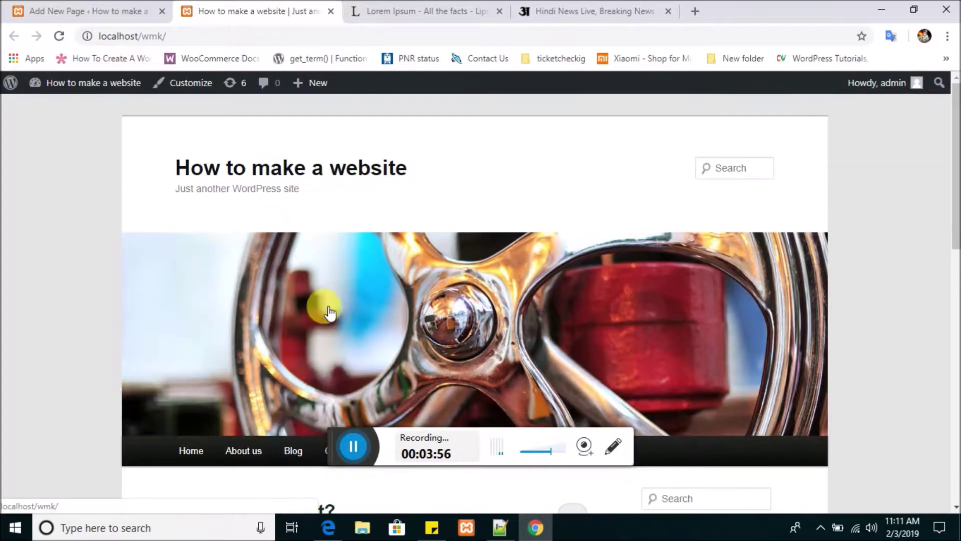
- Look through the local site's home page to examine its header, navigation menu, posts and sidebar layout
scroll(279, 274, "down", 2)
scroll(365, 314, "down", 2)
scroll(386, 331, "up", 4)
scroll(350, 322, "down", 8)
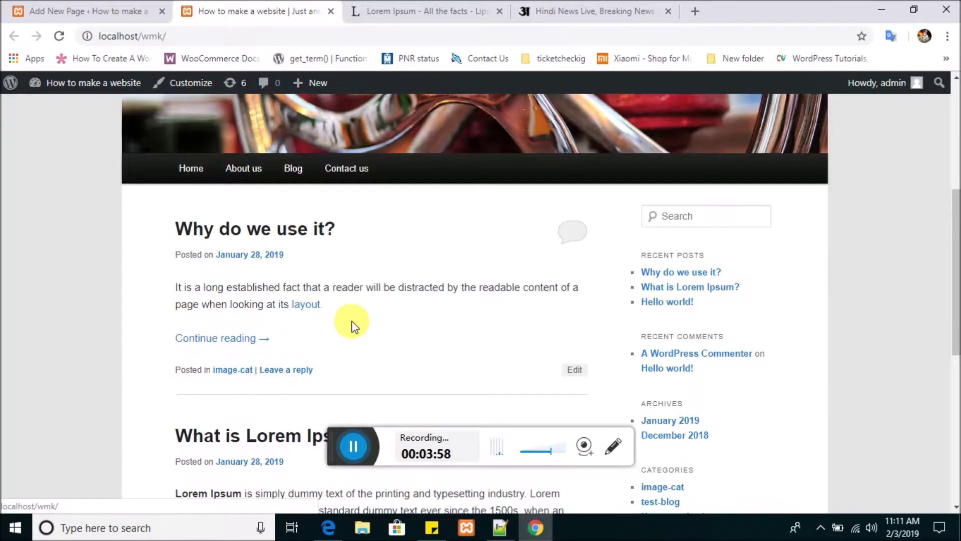
scroll(365, 295, "down", 2)
scroll(279, 268, "up", 6)
scroll(189, 329, "down", 2)
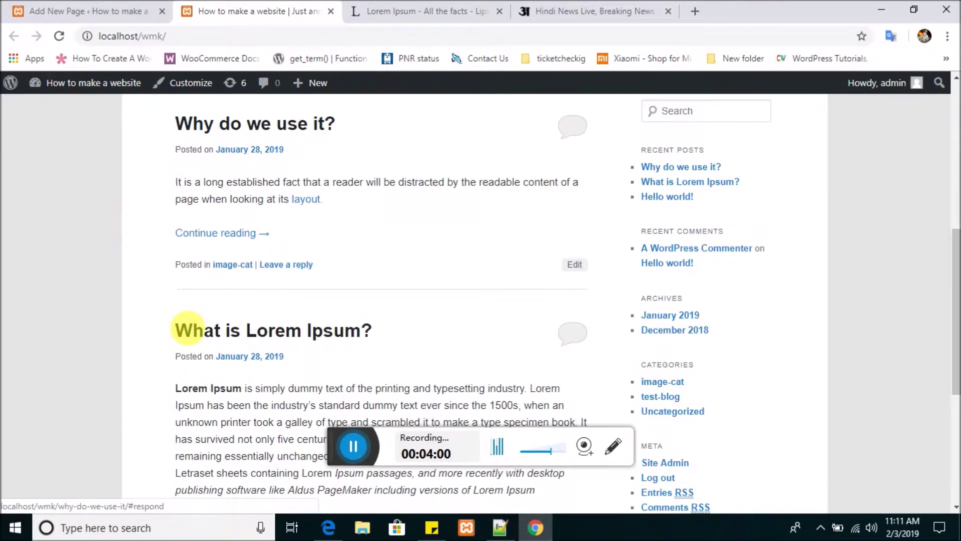
scroll(254, 279, "up", 6)
scroll(254, 279, "down", 7)
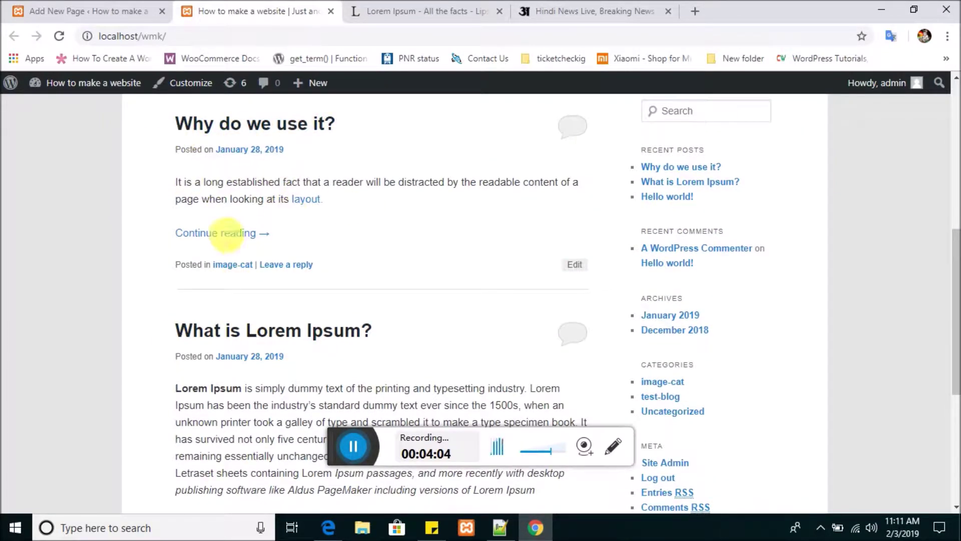
scroll(301, 247, "up", 4)
scroll(280, 216, "down", 6)
scroll(275, 232, "up", 6)
scroll(273, 233, "down", 2)
scroll(390, 296, "up", 6)
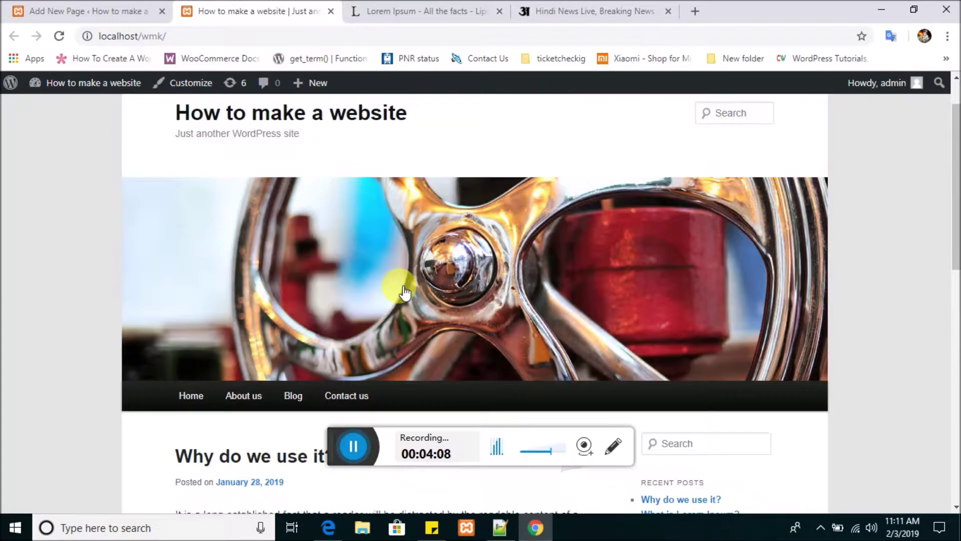
- Return to the Add New Page form and review its content editor and Page Attributes
left_click(73, 7)
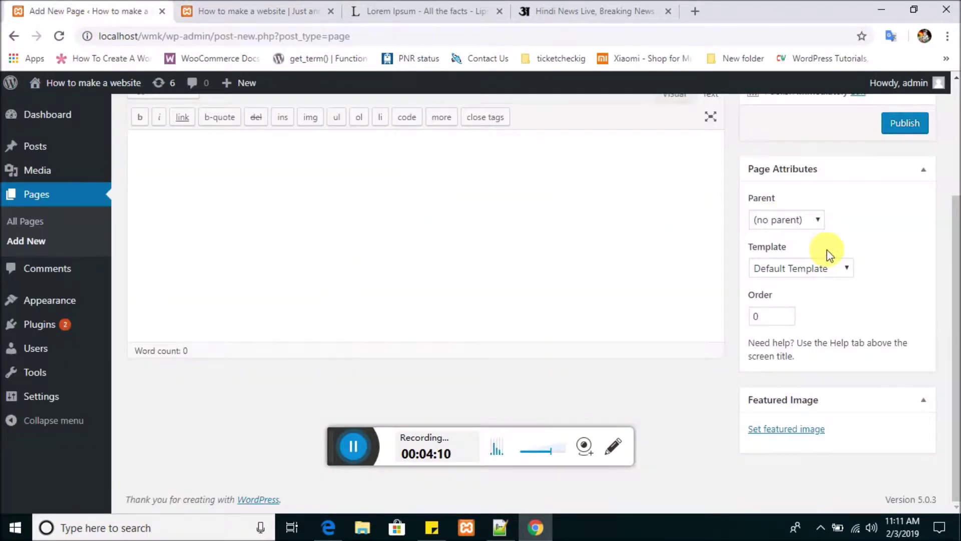
scroll(531, 258, "up", 3)
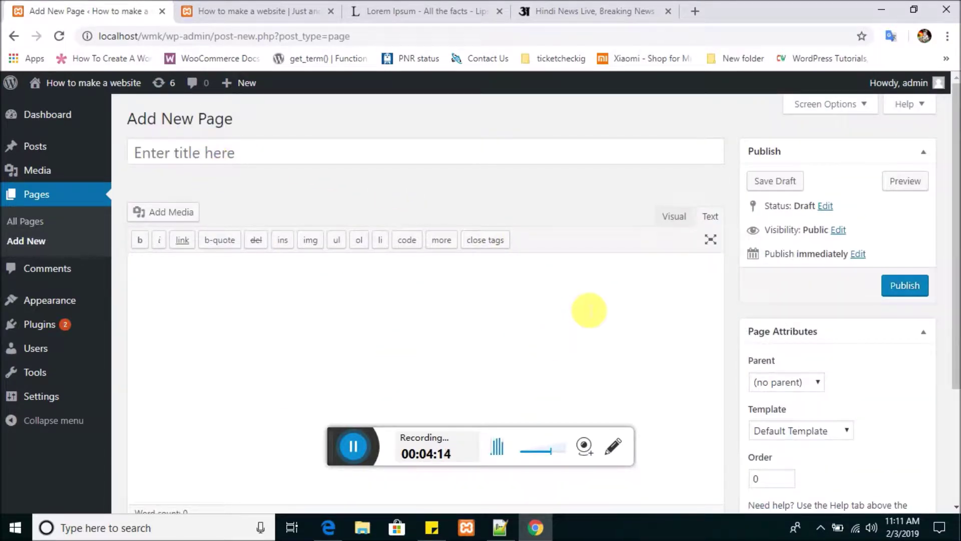
scroll(397, 273, "down", 3)
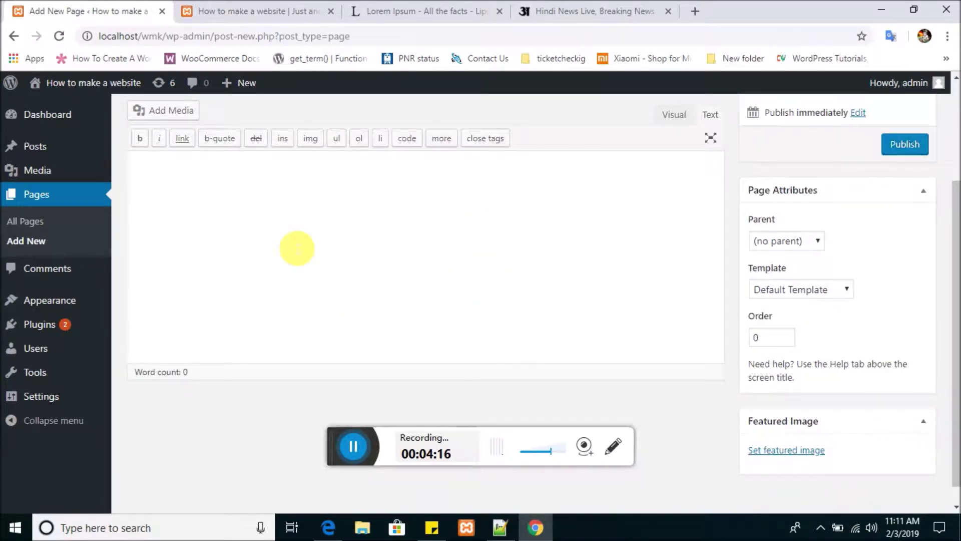
scroll(361, 320, "up", 3)
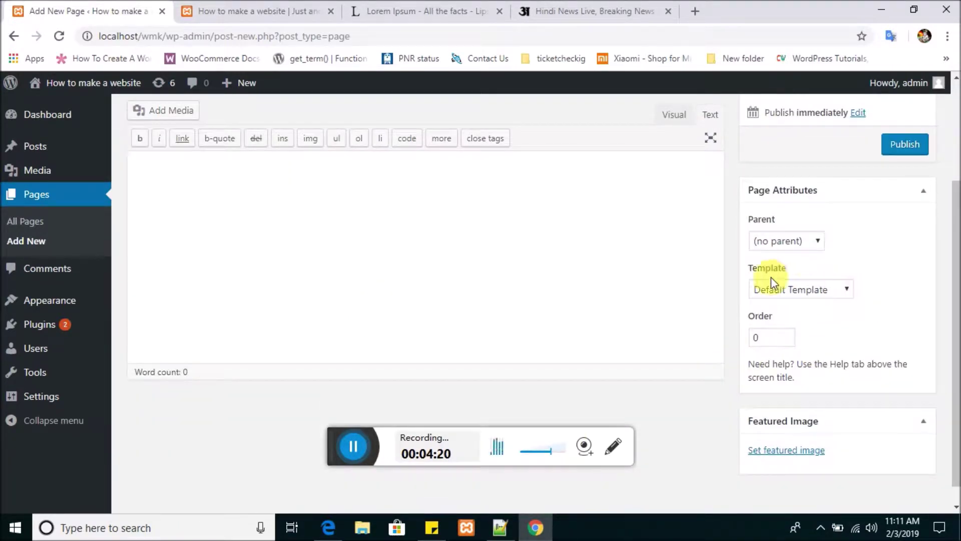
scroll(551, 310, "up", 3)
scroll(676, 355, "down", 1)
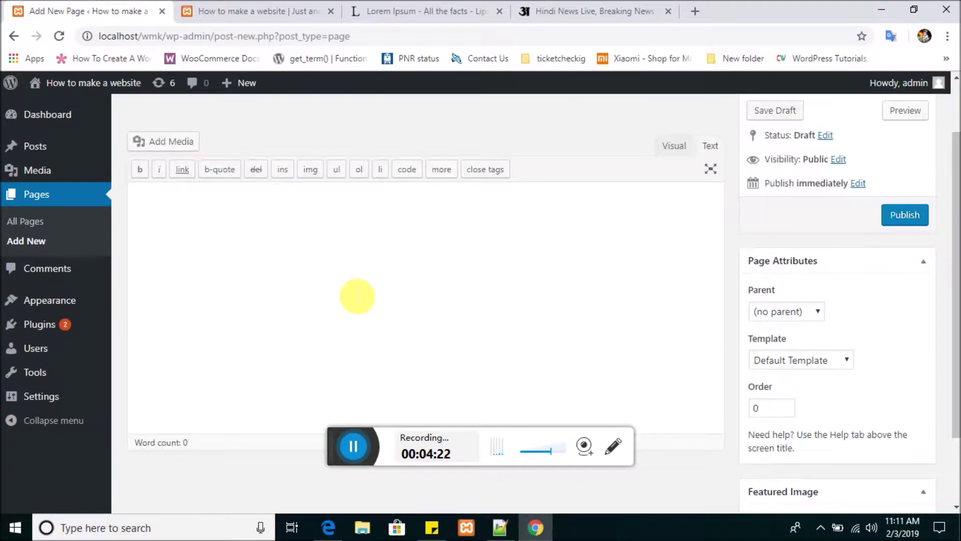
scroll(315, 270, "up", 1)
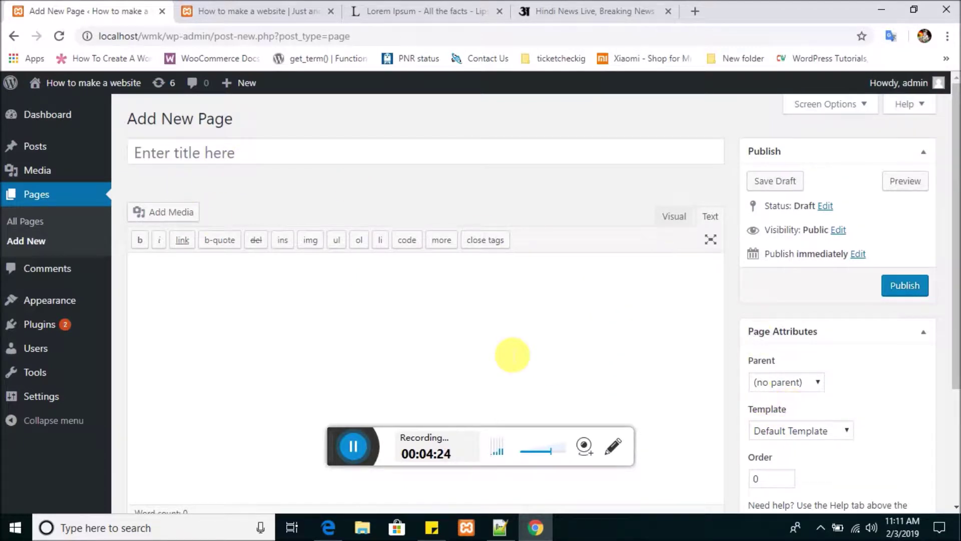
- Review the Template choices under Page Attributes and keep Default Template for the new page
left_click(830, 435)
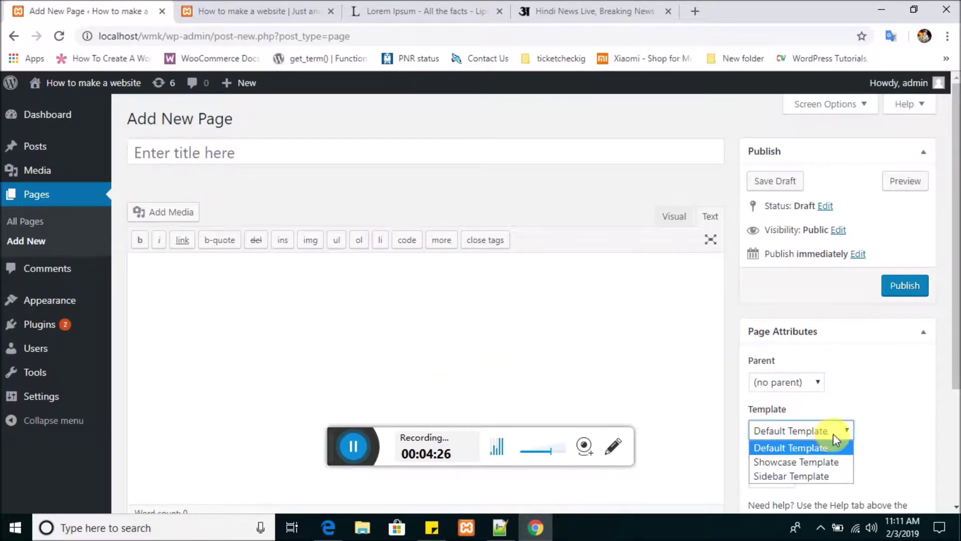
left_click(789, 448)
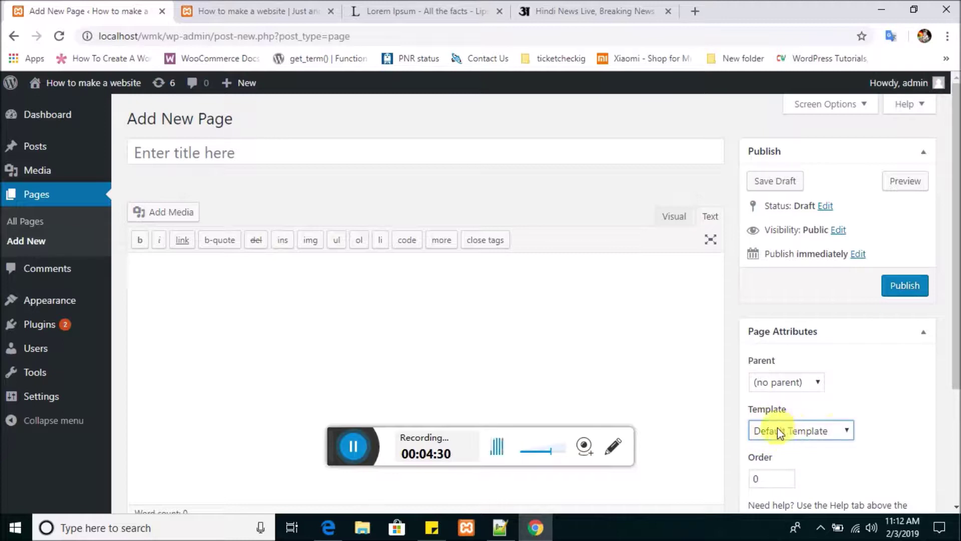
left_click(841, 431)
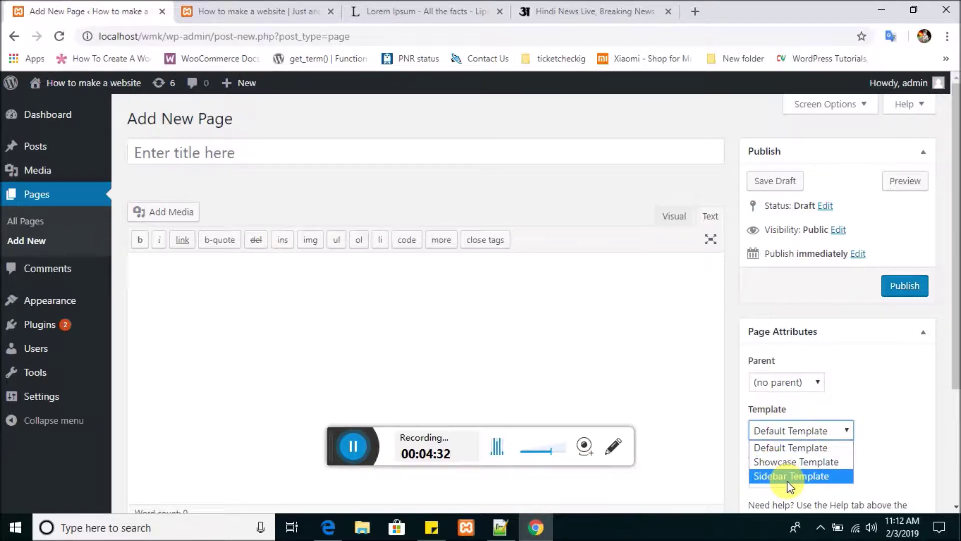
left_click(819, 448)
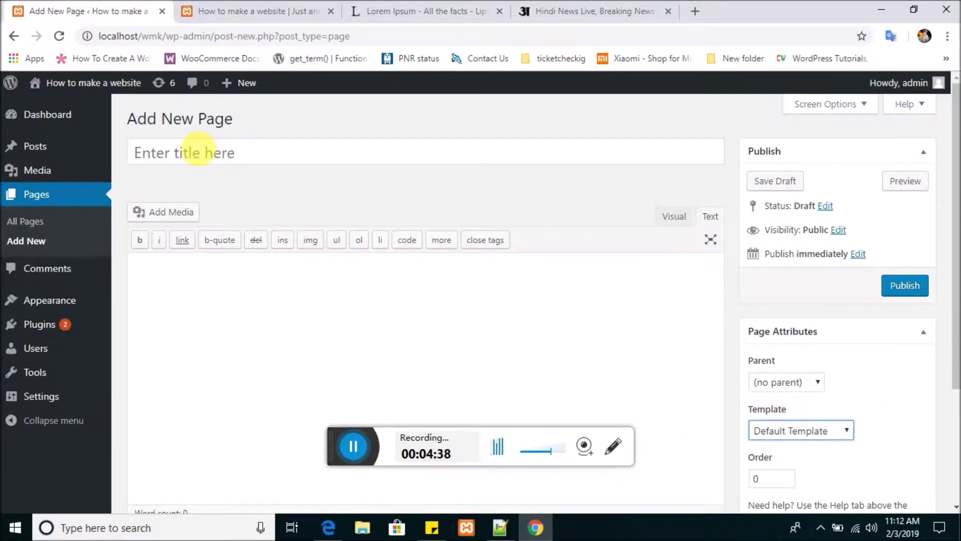
- Copy the opening words "Contrary to popular belief," from the "Where does it come from?" section on lipsum.com
left_click(199, 150)
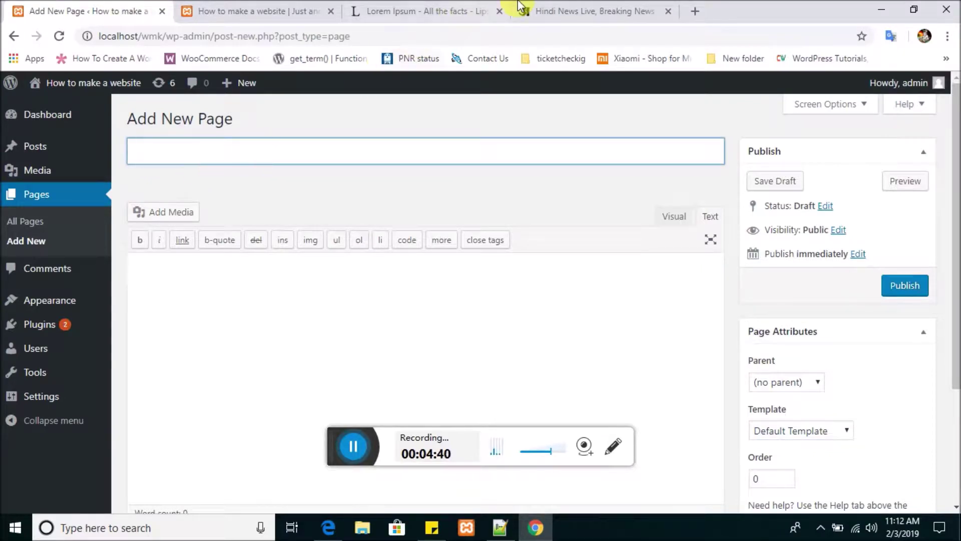
left_click(412, 10)
scroll(379, 263, "down", 3)
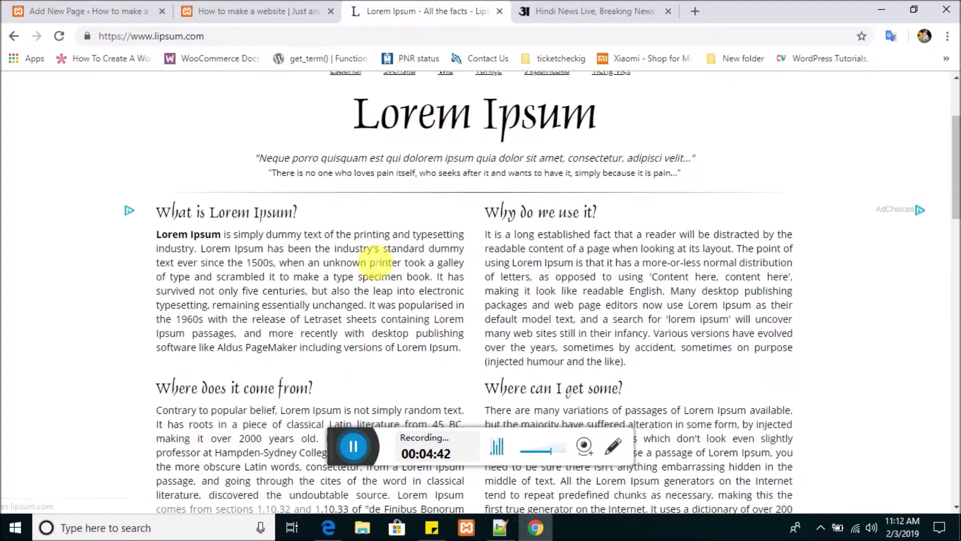
scroll(373, 260, "down", 1)
scroll(360, 366, "down", 3)
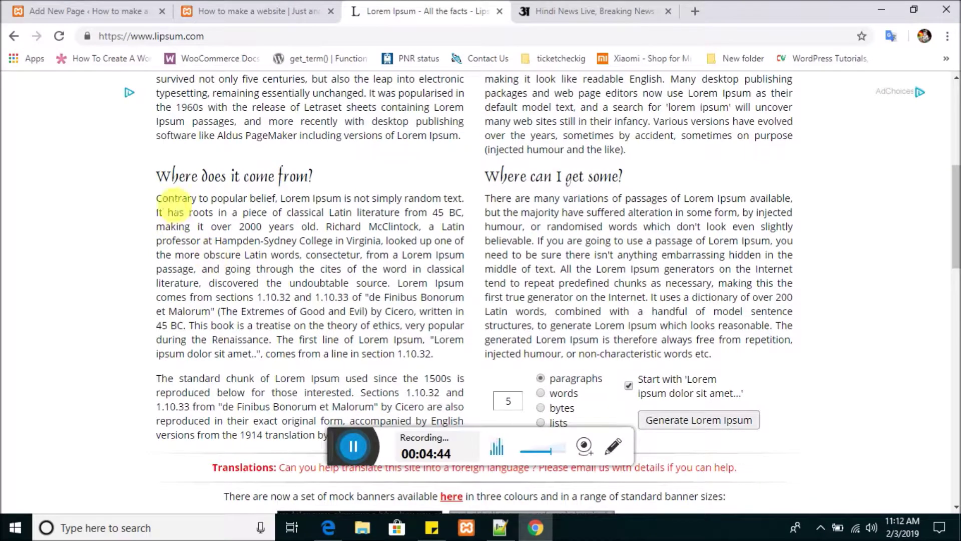
left_click_drag(157, 200, 273, 199)
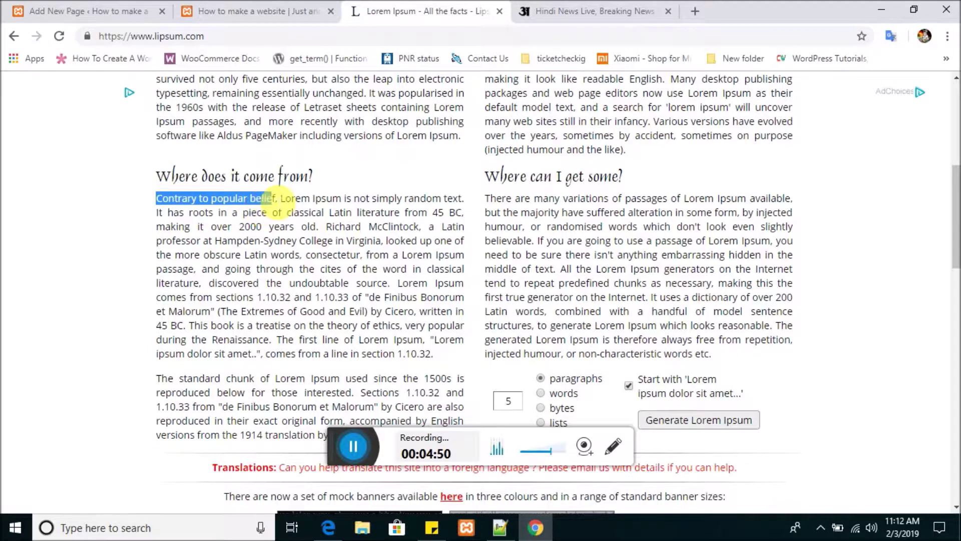
right_click(271, 196)
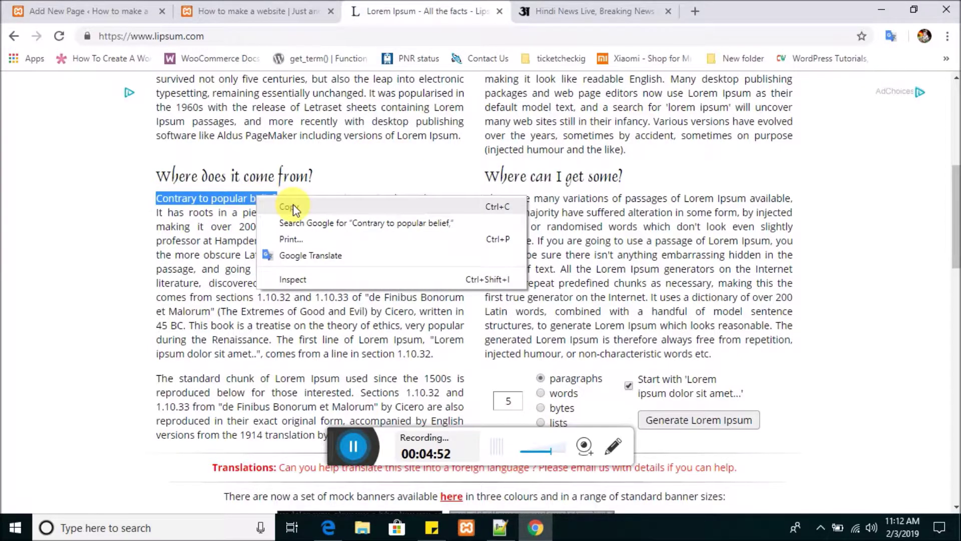
left_click(295, 204)
- Paste the copied words as the new page's title and remove the trailing comma, leaving "Contrary to popular belief"
left_click(96, 11)
left_click(159, 156)
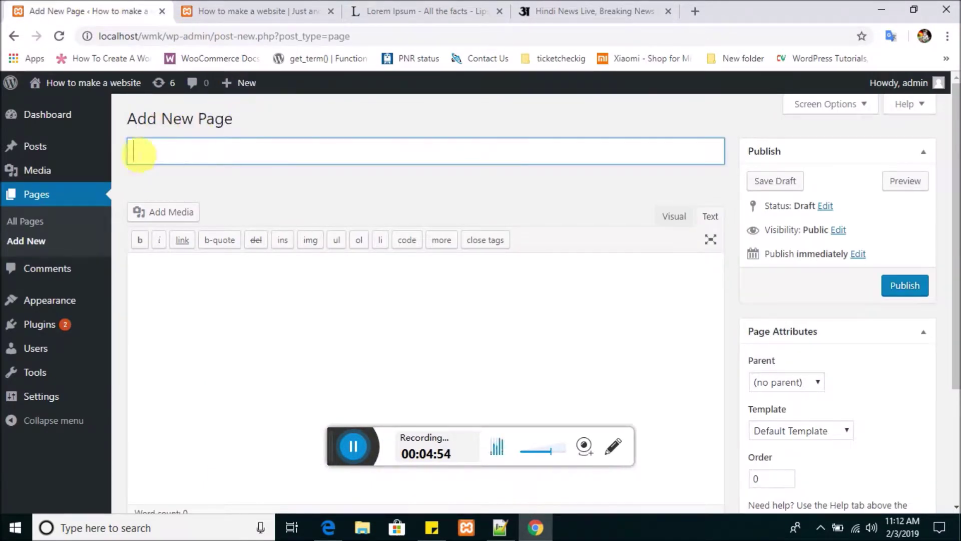
key("ctrl+v")
left_click(251, 307)
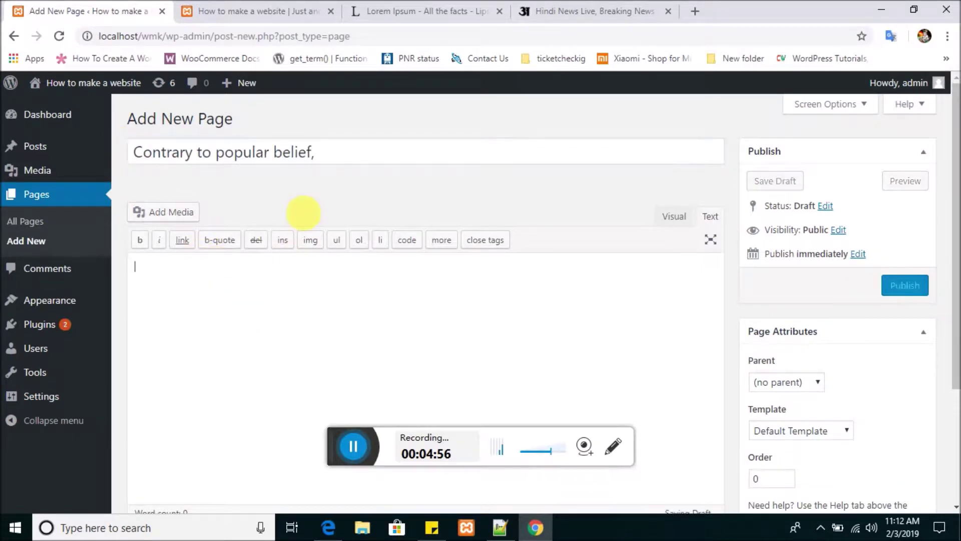
left_click(325, 155)
key("BackSpace")
left_click(369, 265)
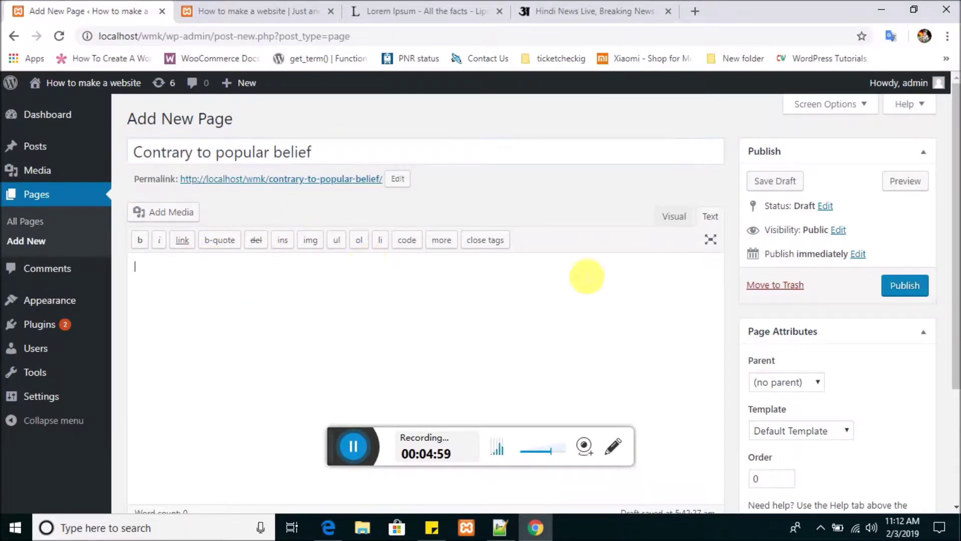
- Copy the first paragraph under "Where does it come from?" on lipsum.com into the new page's content editor
left_click(409, 11)
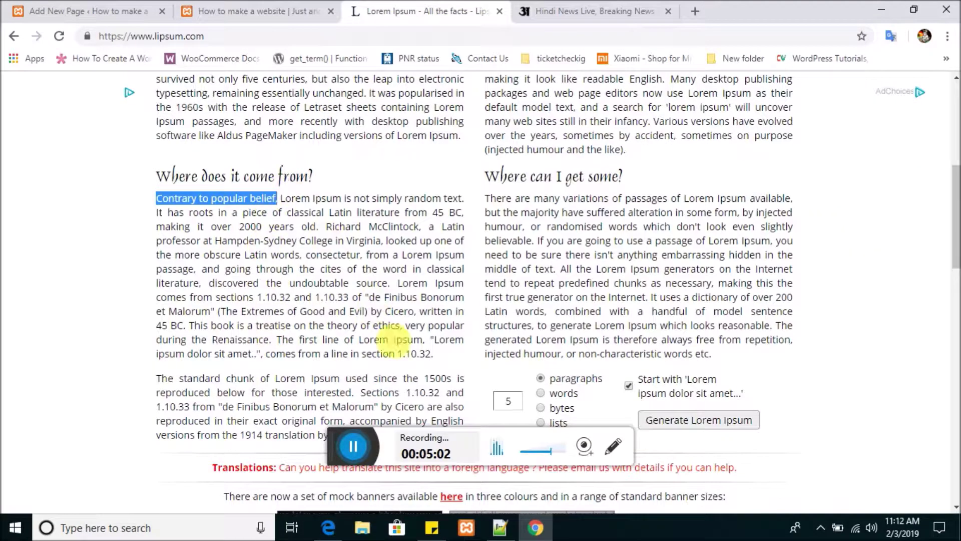
left_click_drag(438, 362, 167, 200)
right_click(196, 231)
left_click(210, 240)
left_click(201, 13)
left_click(89, 12)
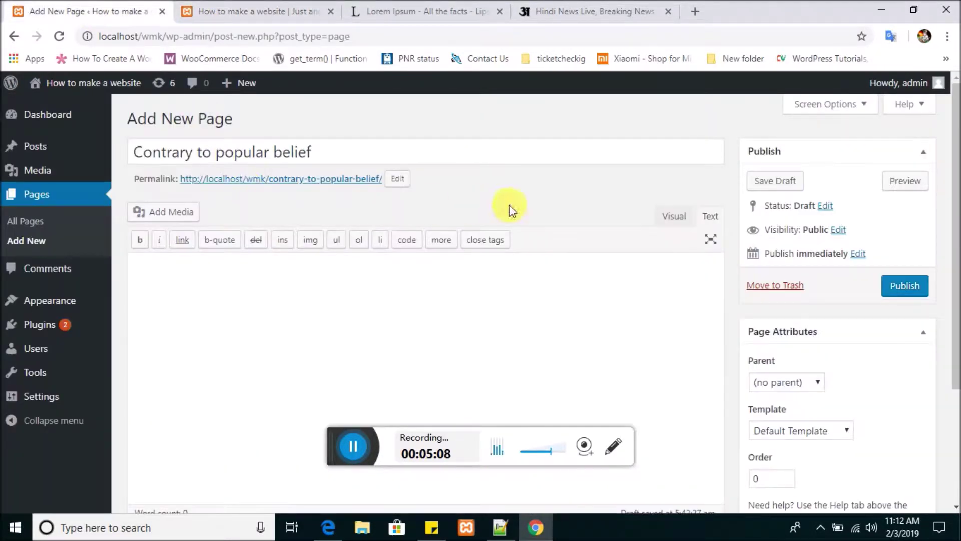
left_click(310, 293)
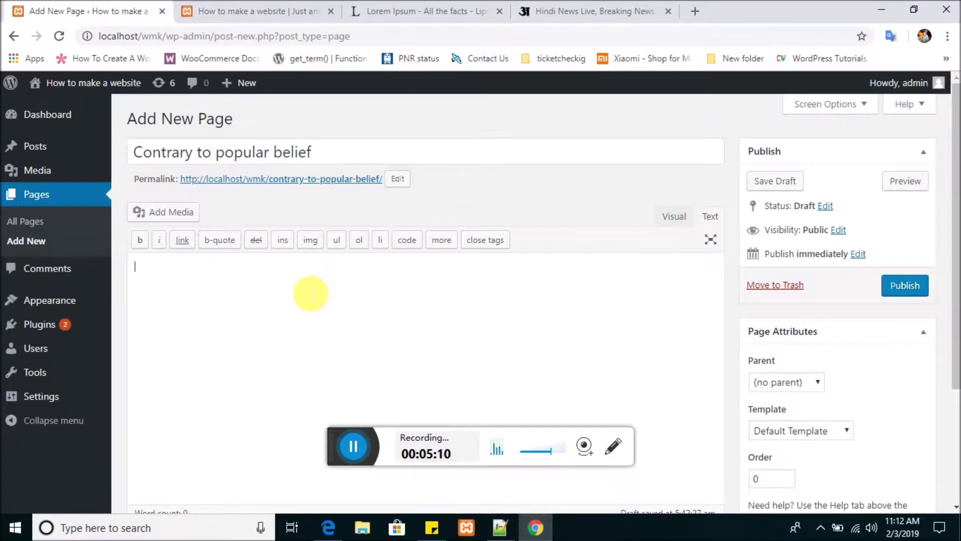
key("ctrl+v")
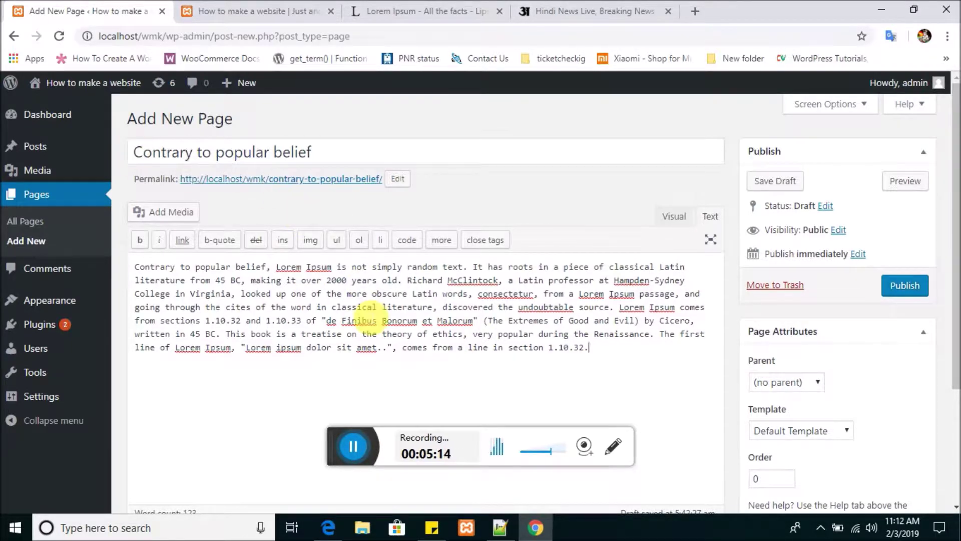
- Italicize the closing words "section 1.10.32." of the page's paragraph with em tags
left_click_drag(590, 349, 513, 347)
left_click_drag(609, 356, 503, 349)
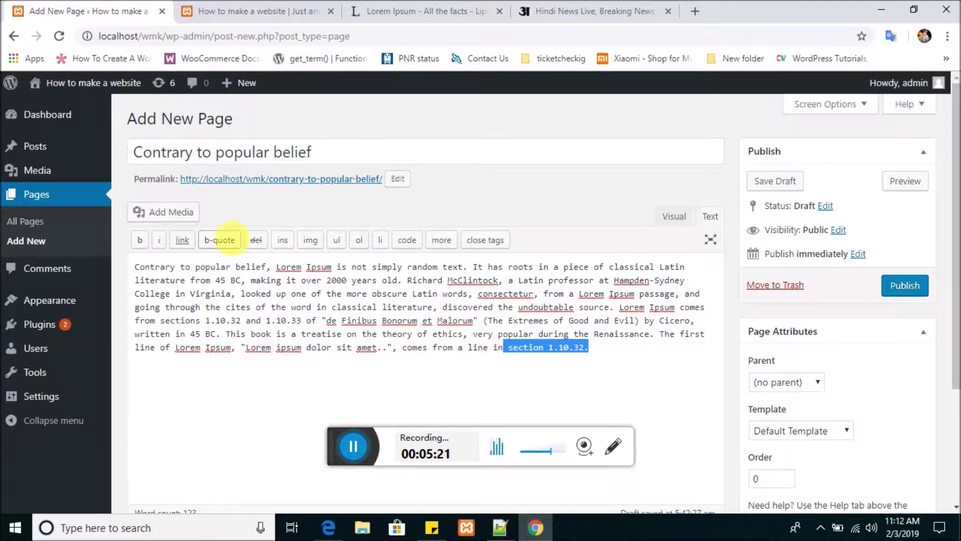
left_click(160, 240)
left_click(205, 347)
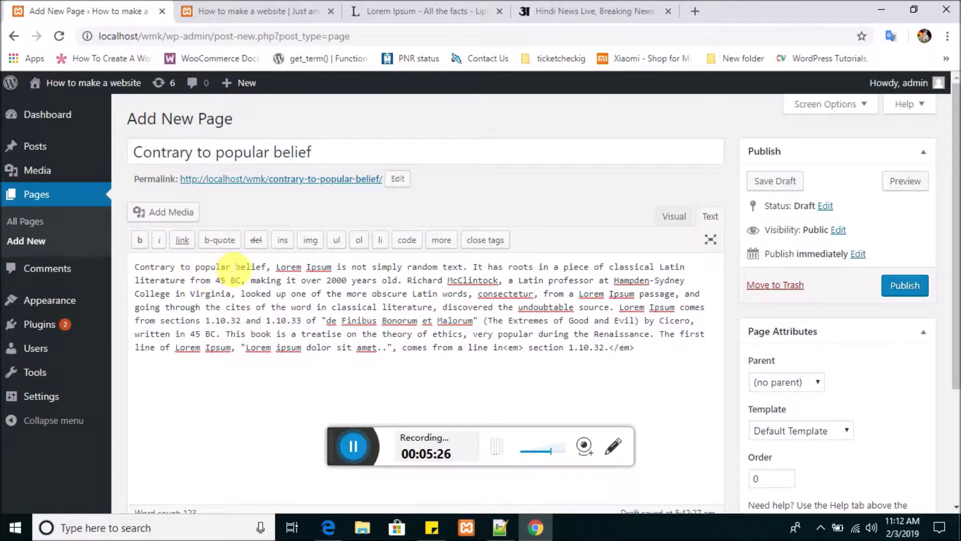
left_click_drag(266, 267, 134, 267)
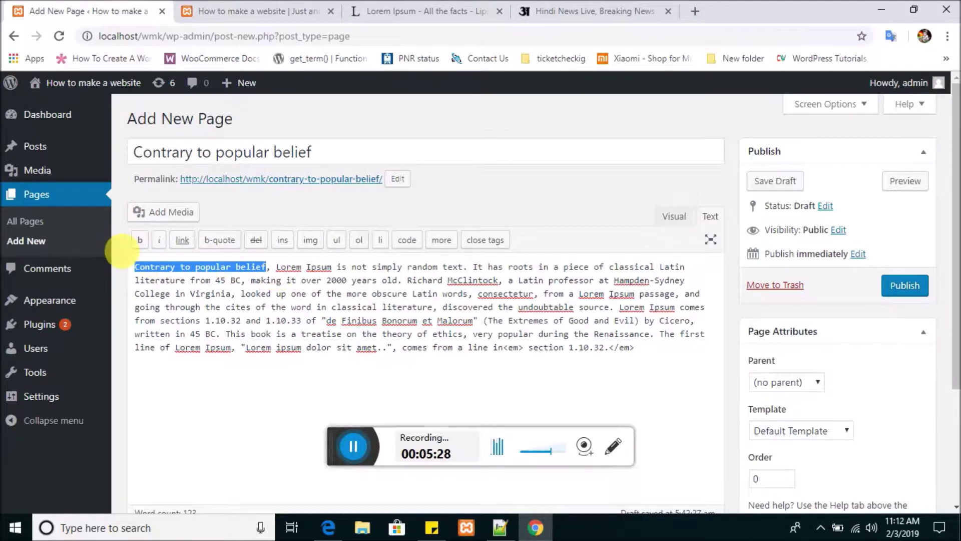
left_click(186, 241)
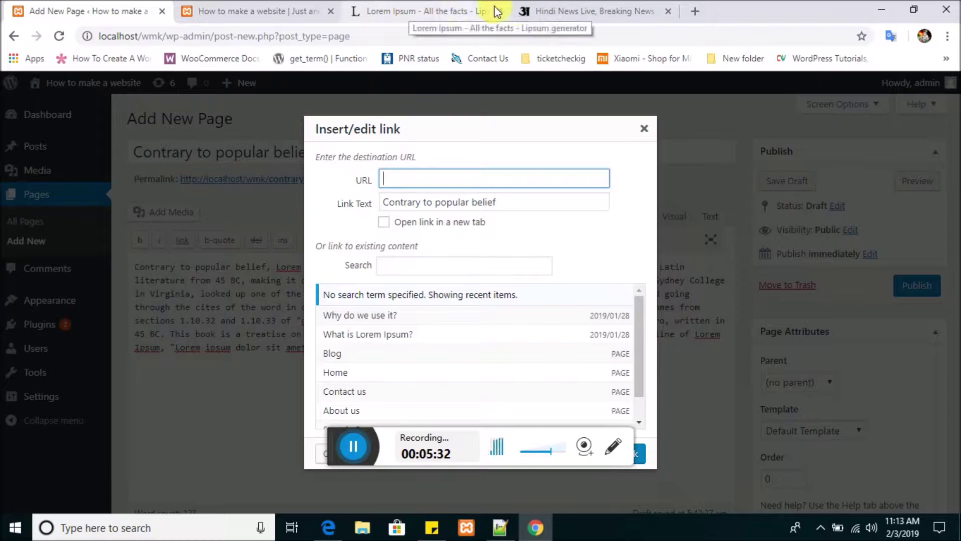
left_click(549, 11)
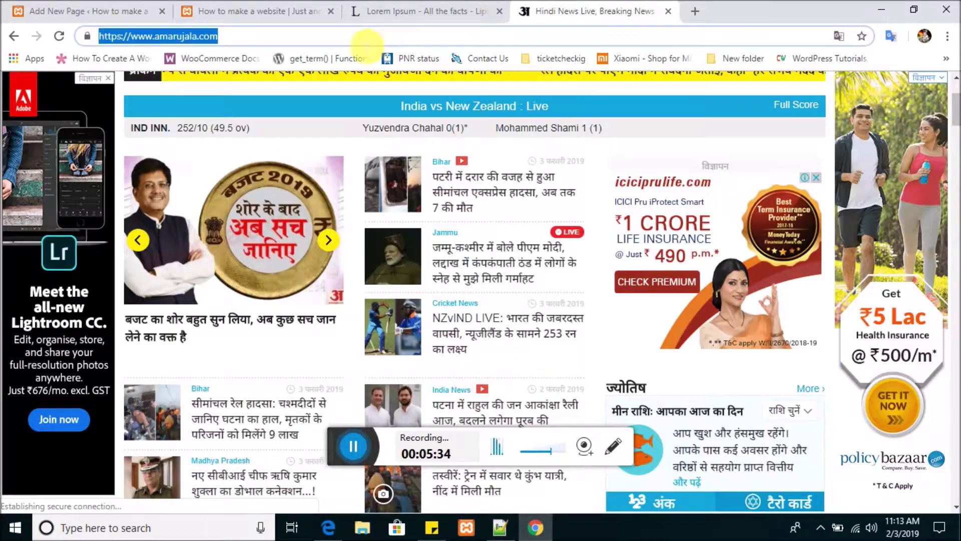
left_click(366, 42)
left_click(258, 11)
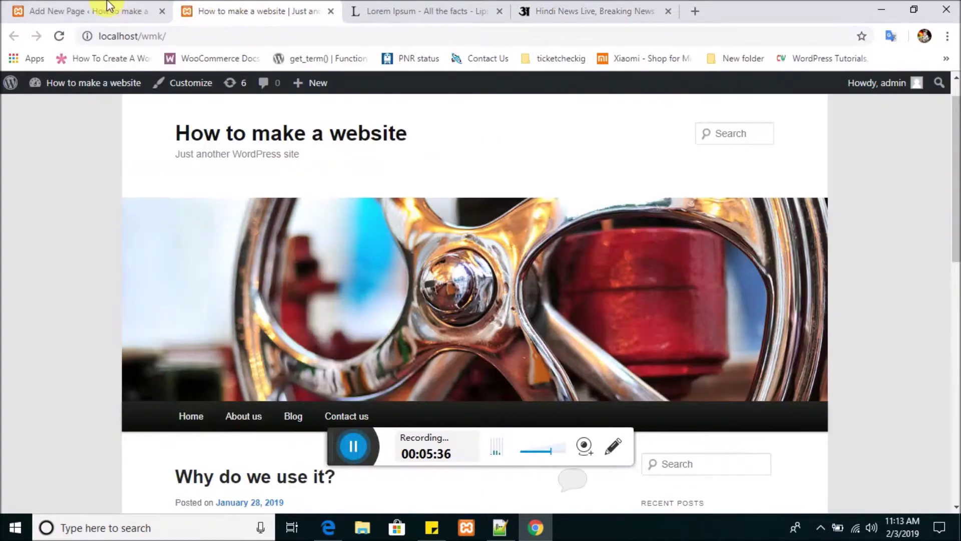
left_click(60, 11)
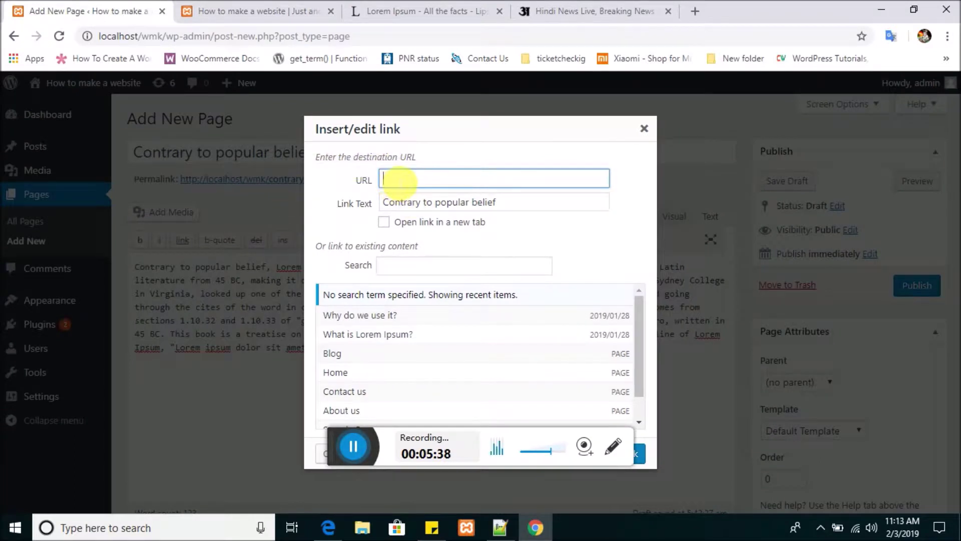
key("ctrl+v")
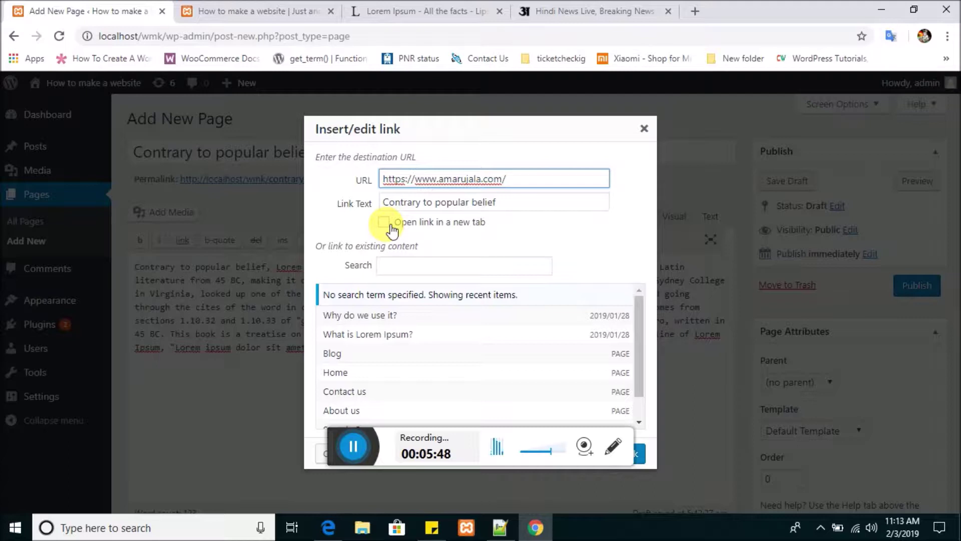
scroll(552, 373, "down", 1)
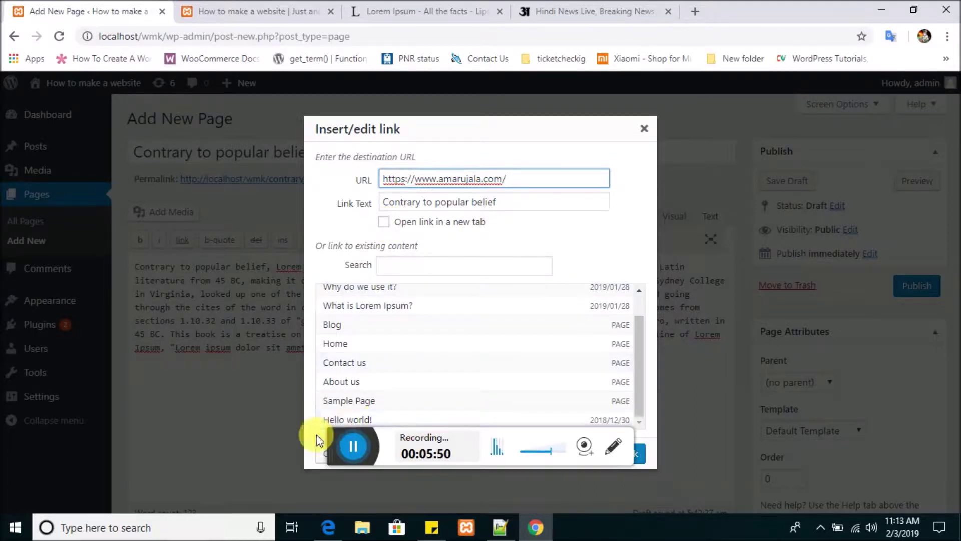
left_click_drag(333, 440, 106, 469)
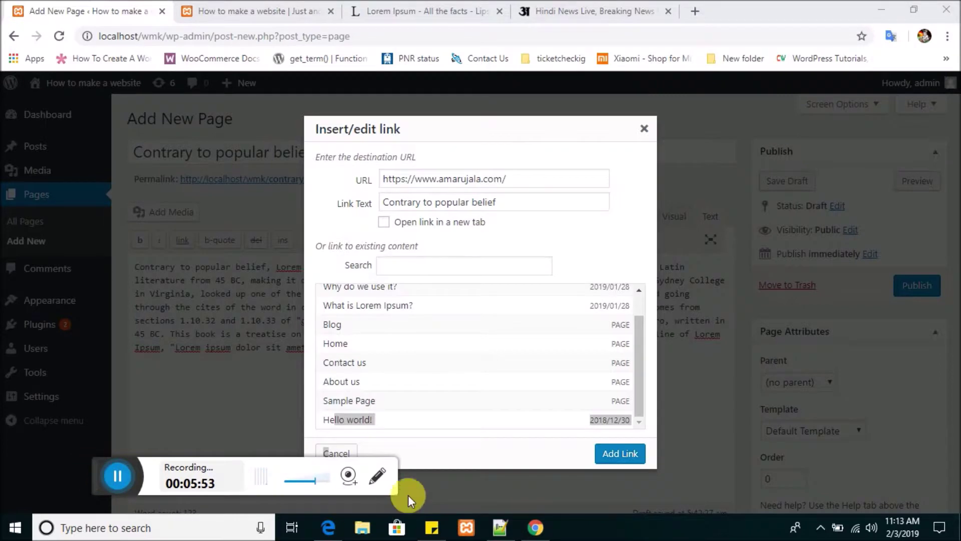
left_click(621, 454)
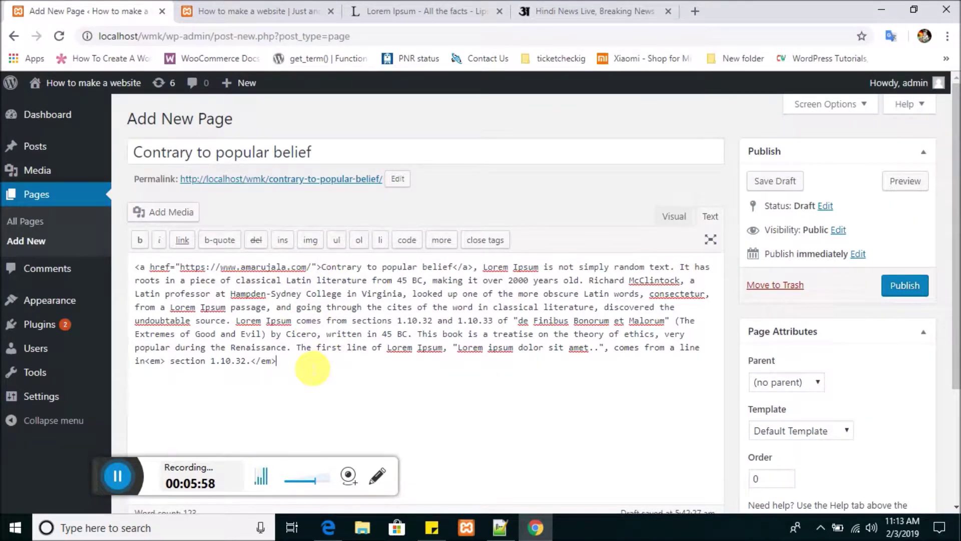
- Upload the green-background websiteproviders image from the Desktop's logo folder to the media library for this page
left_click(160, 214)
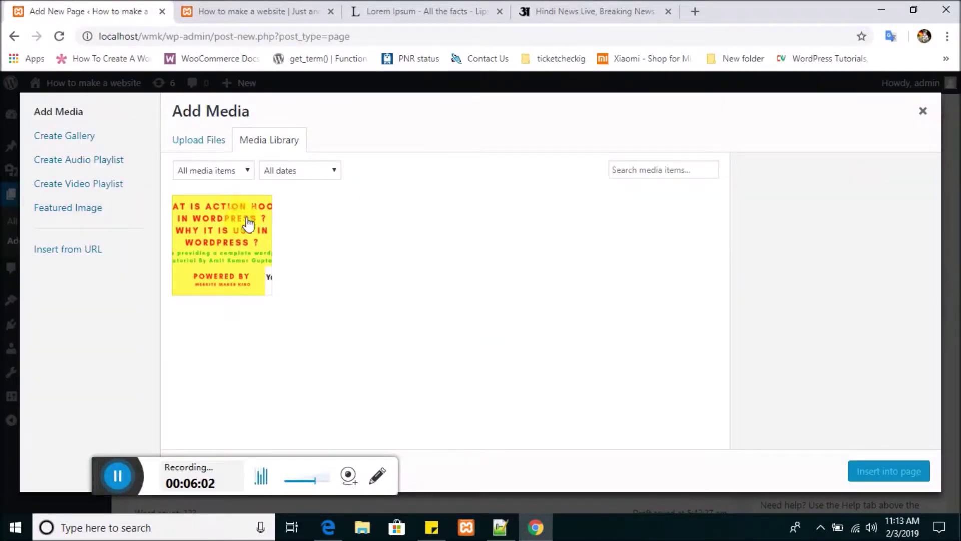
left_click(200, 139)
left_click(555, 326)
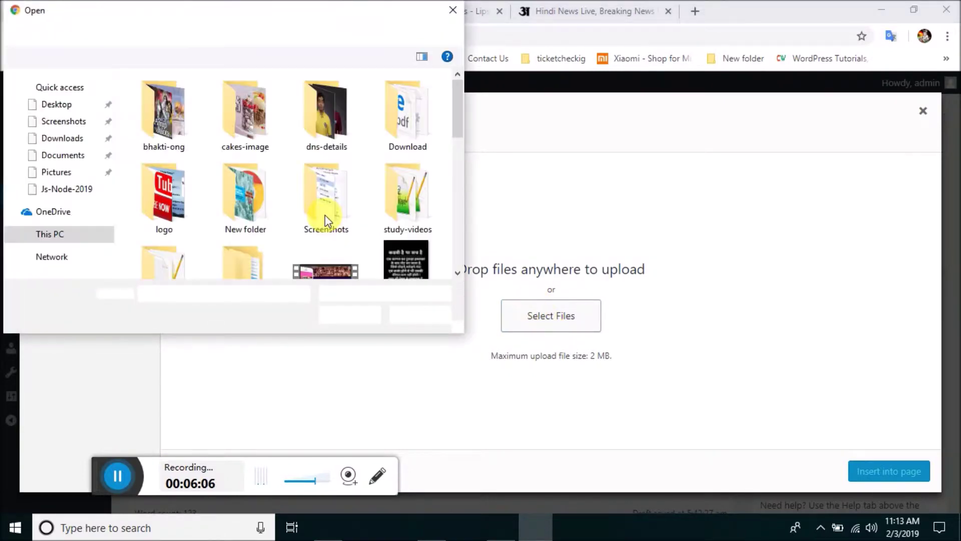
scroll(215, 155, "down", 3)
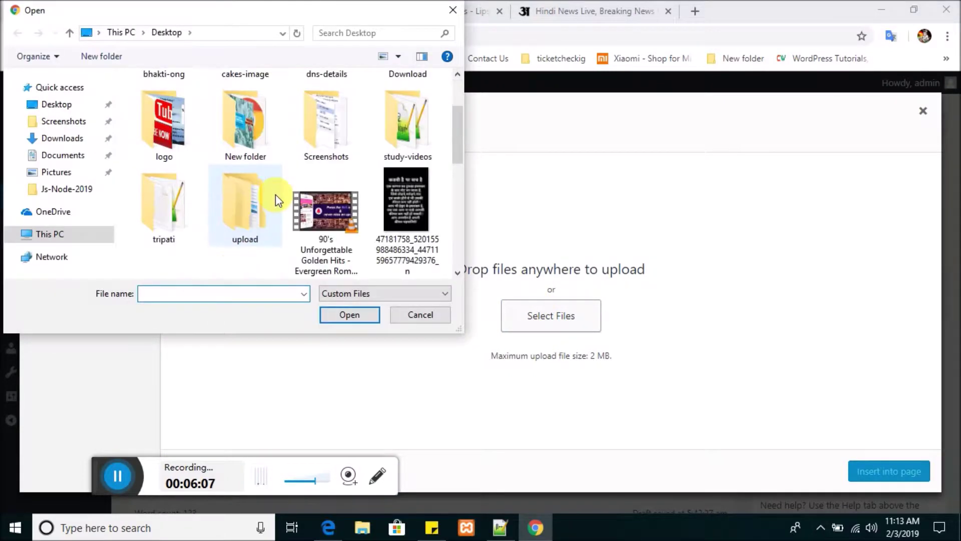
left_click(70, 102)
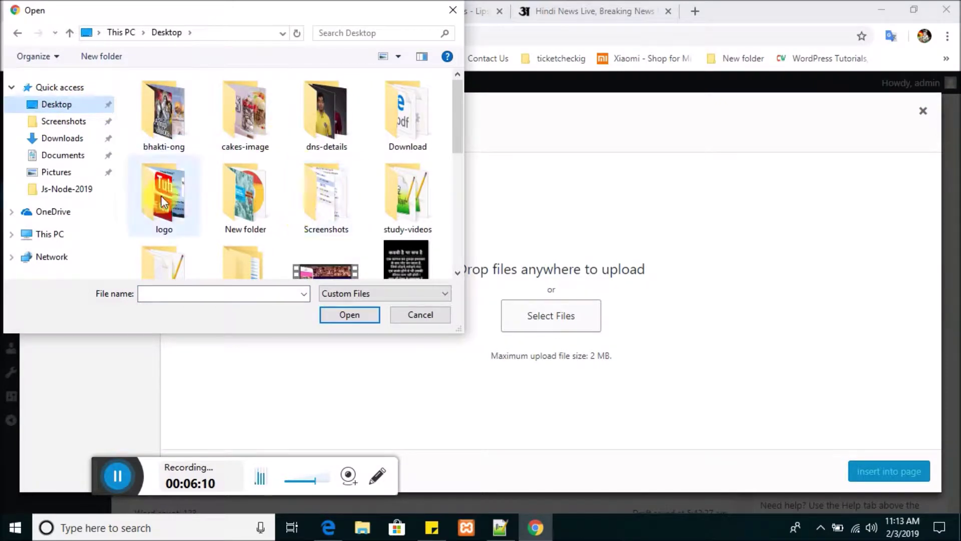
double_click(170, 207)
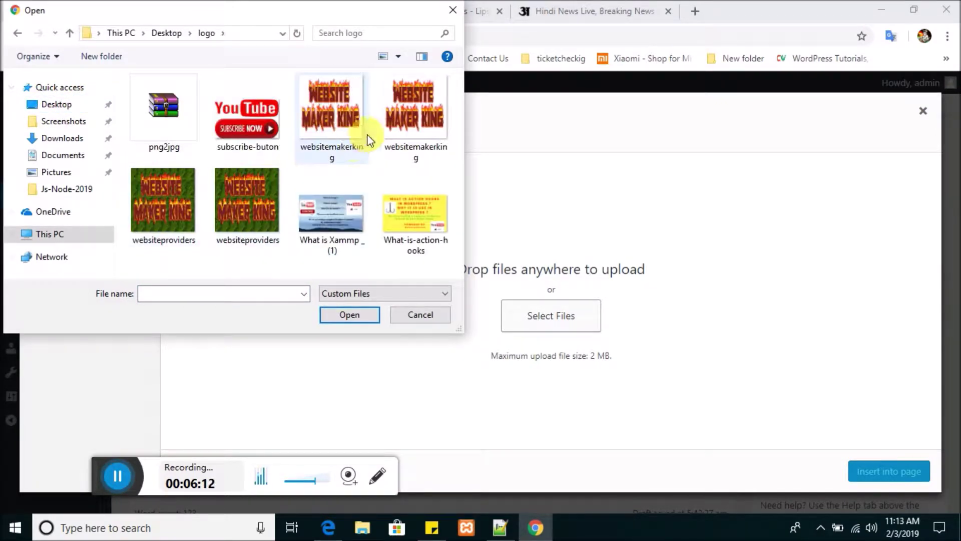
left_click(246, 184)
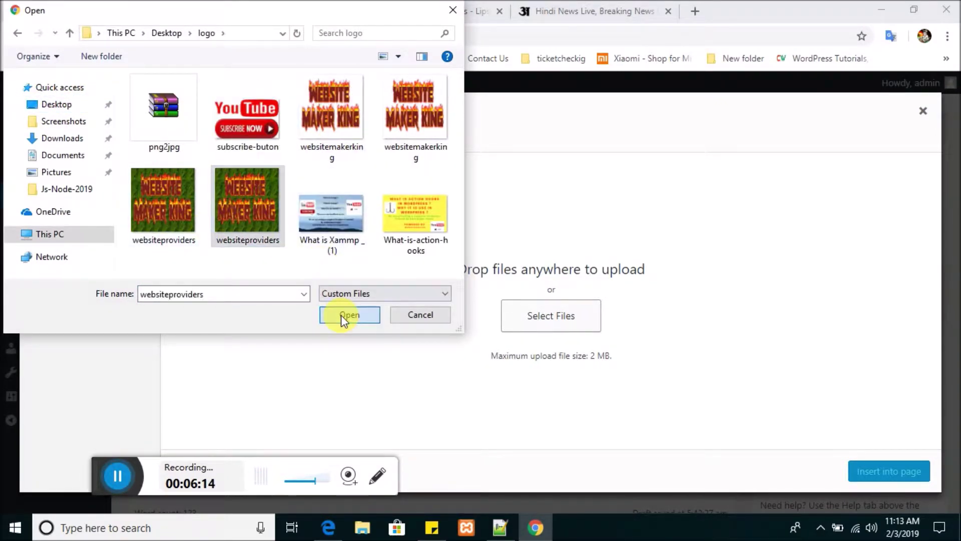
left_click(346, 314)
- Set the uploaded image's display size to Full Size – 350 × 350 and insert it into the page below the paragraph
scroll(832, 324, "down", 3)
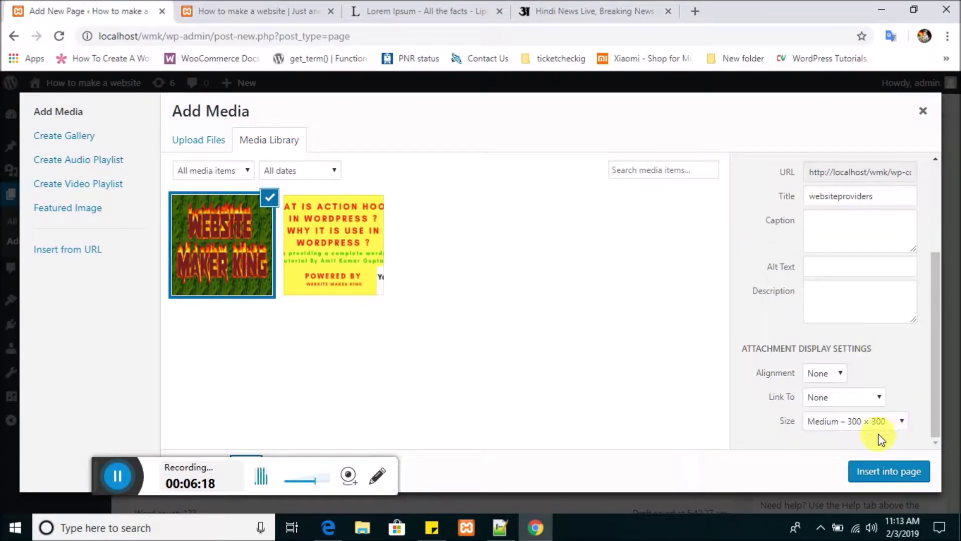
left_click(903, 425)
left_click(843, 461)
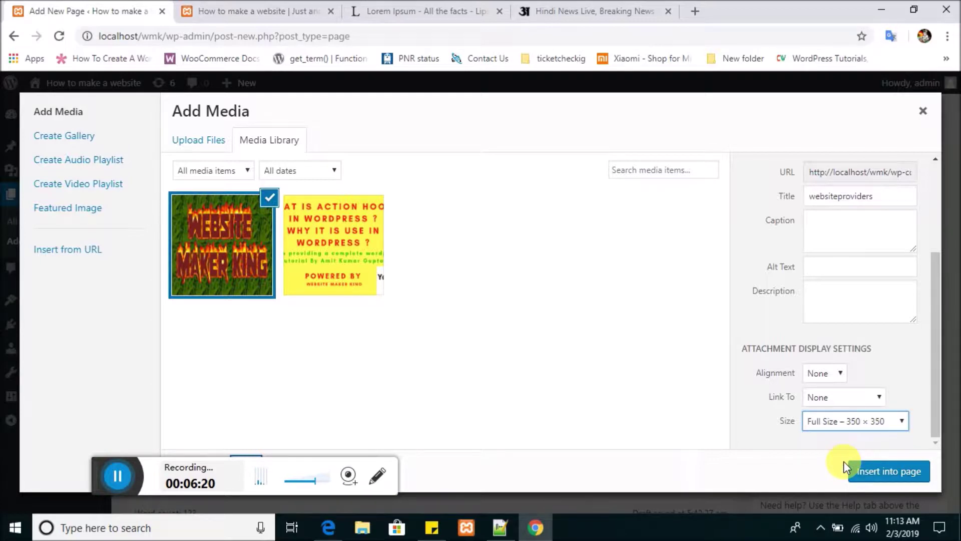
left_click(894, 420)
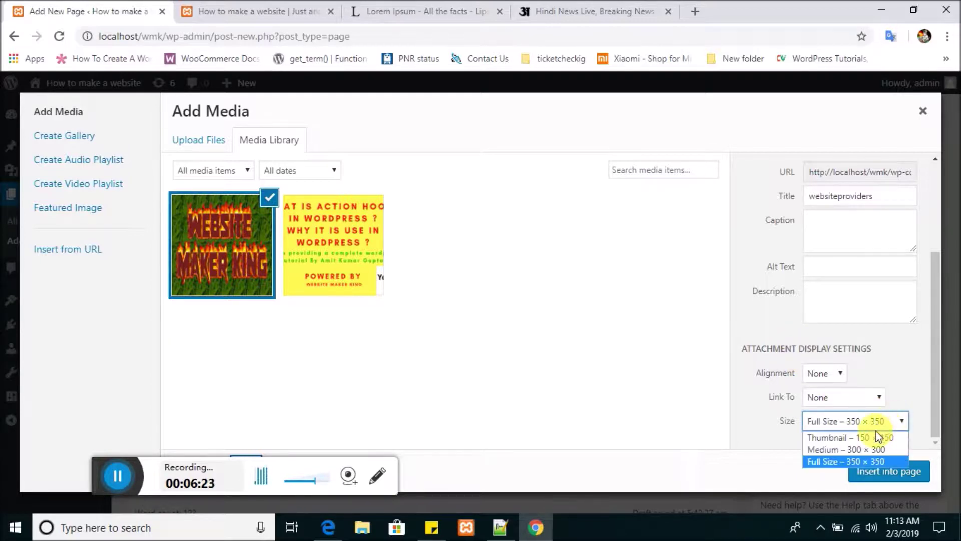
left_click(843, 460)
left_click(895, 478)
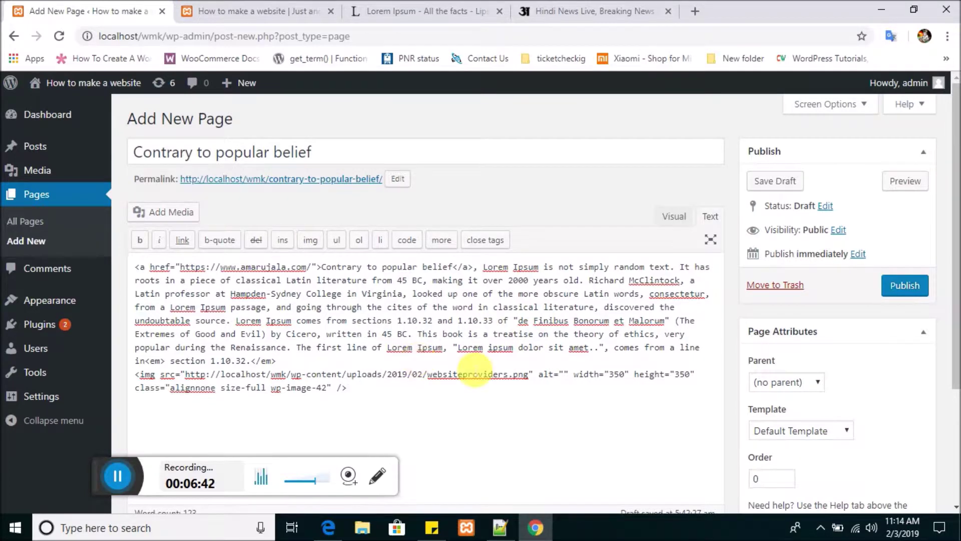
- Publish the "Contrary to popular belief" page and open its permalink in a new browser tab
scroll(701, 333, "down", 2)
scroll(706, 335, "up", 2)
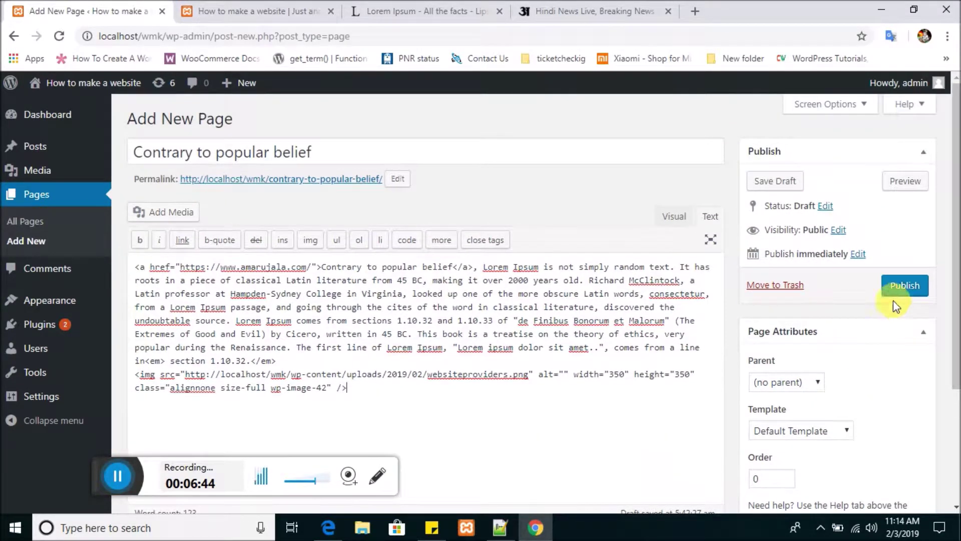
left_click(907, 286)
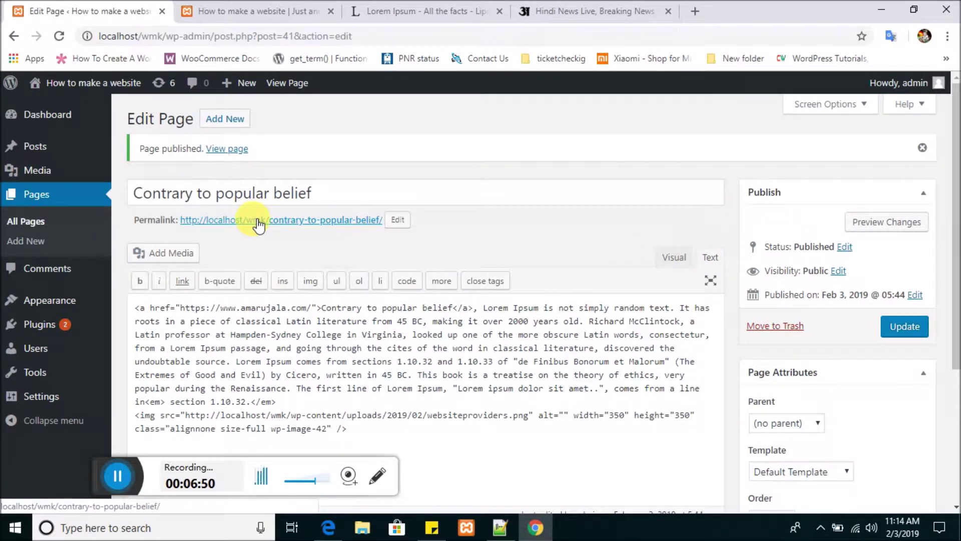
right_click(254, 218)
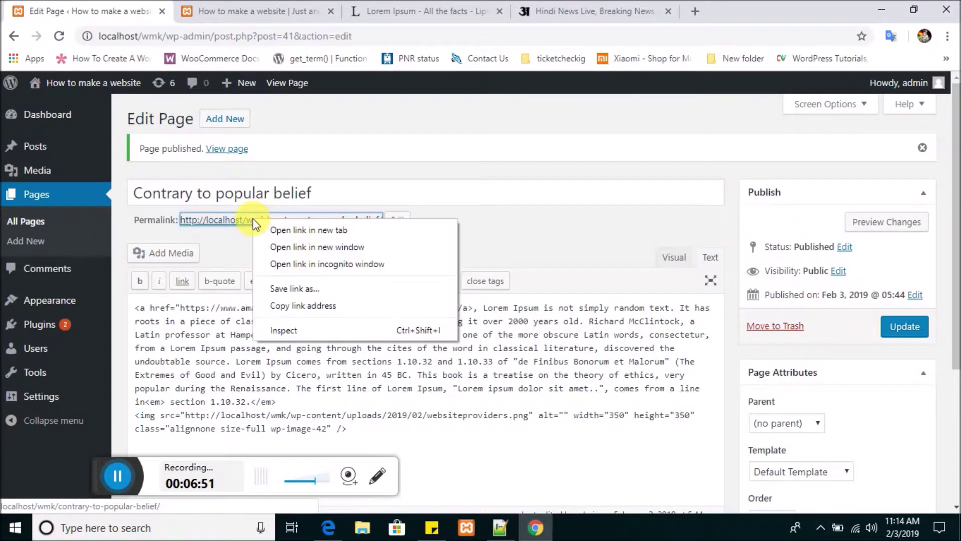
left_click(288, 231)
left_click(301, 11)
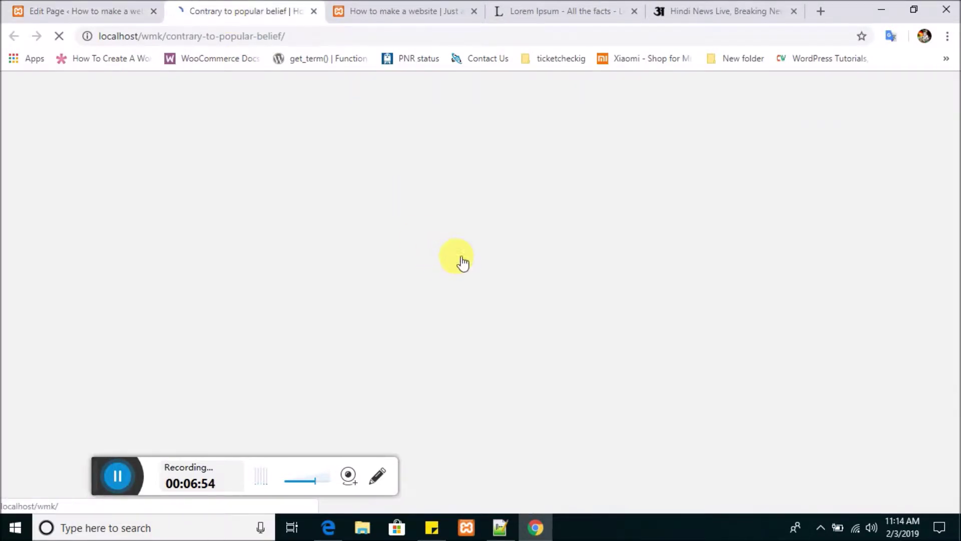
- Check the published page's title, italic text and image, and test the "Contrary to popular belief" link before returning to the page
scroll(523, 280, "down", 5)
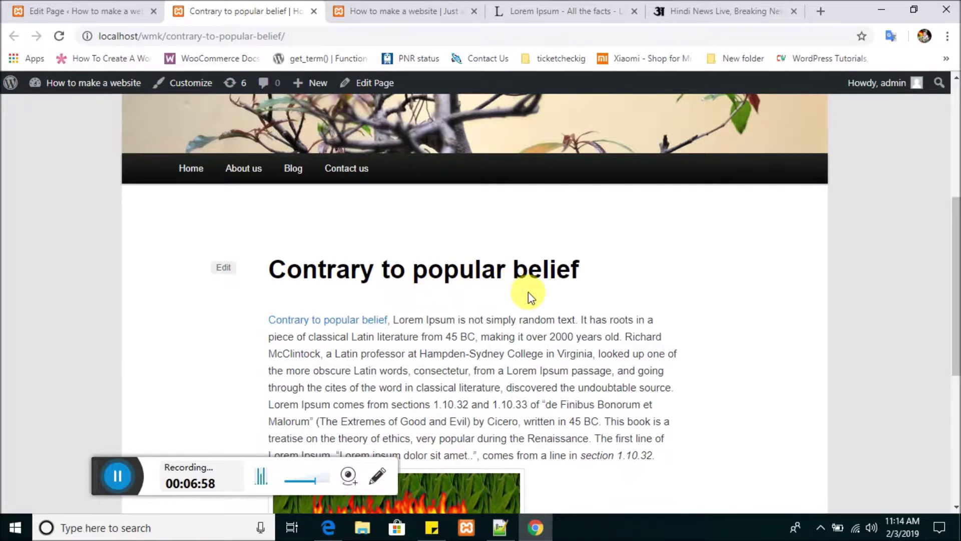
scroll(528, 292, "down", 3)
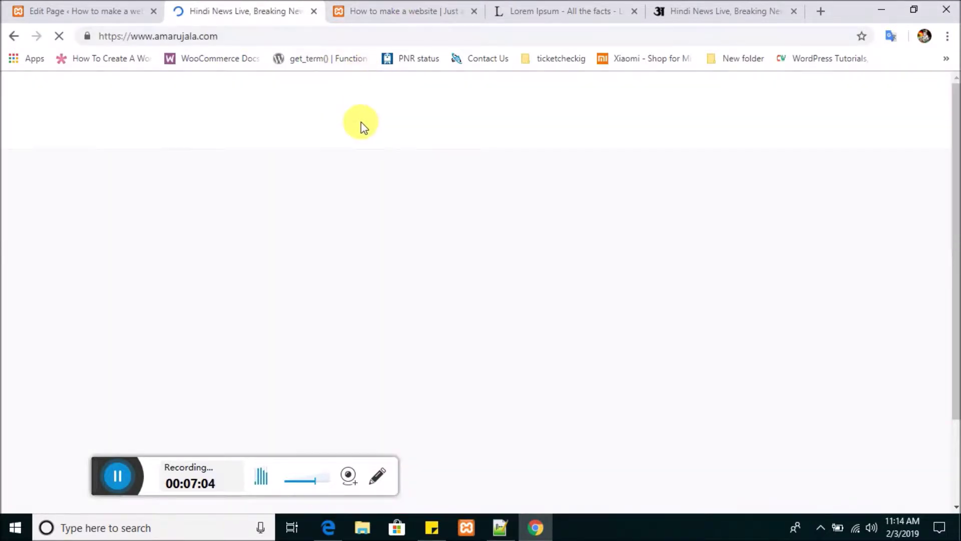
left_click(12, 36)
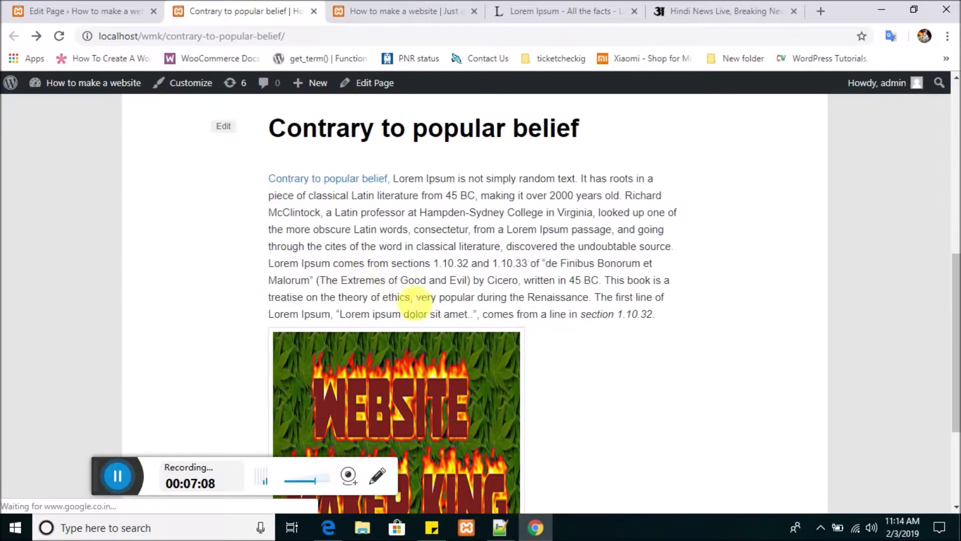
left_click_drag(551, 315, 656, 391)
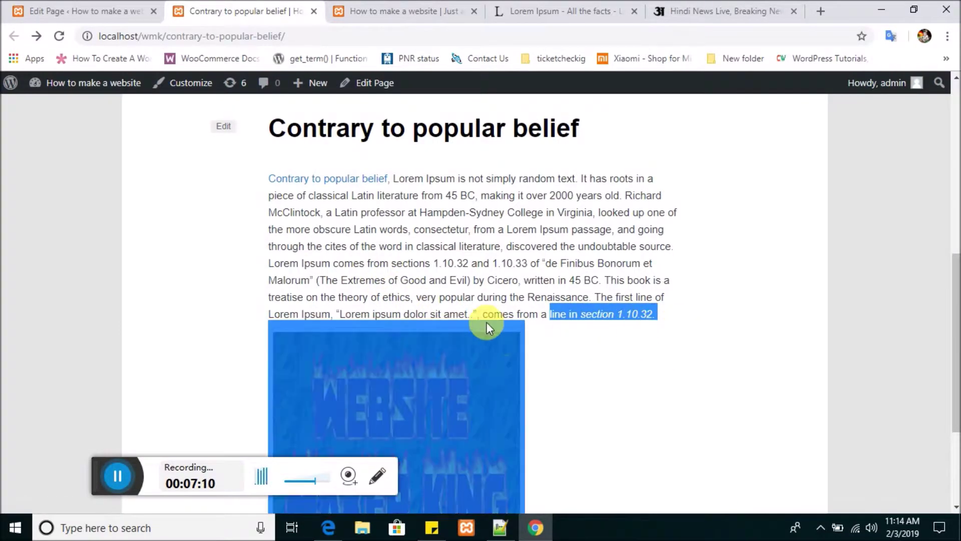
scroll(558, 354, "down", 3)
left_click(539, 313)
scroll(464, 307, "up", 6)
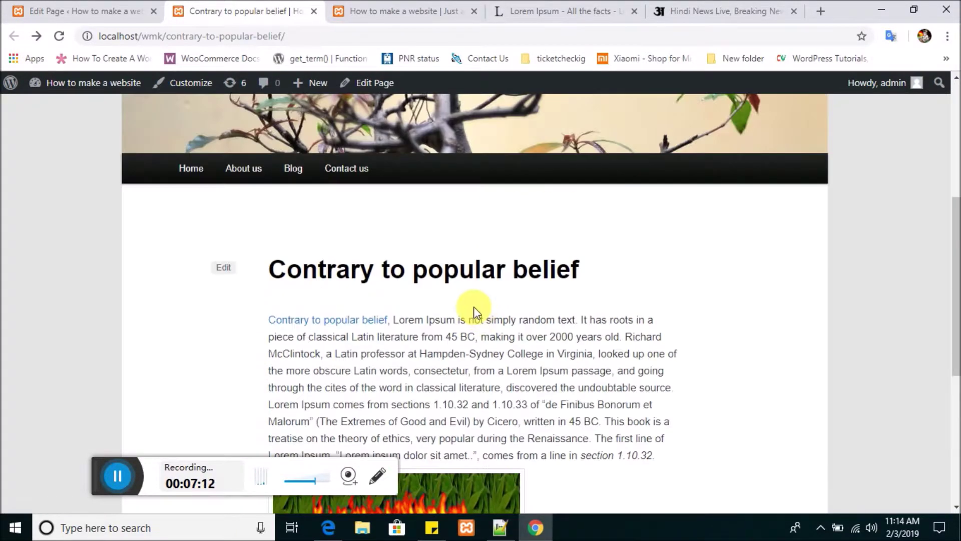
scroll(476, 307, "down", 3)
scroll(257, 231, "up", 4)
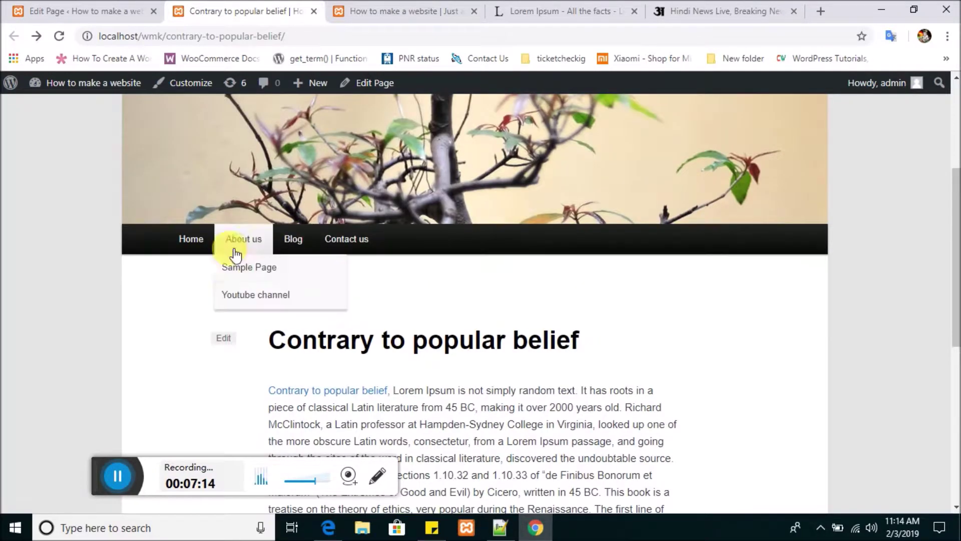
- Set the What-is-action-hooks image from the media library as the "Contrary to popular belief" page's featured image and update the page
left_click(89, 22)
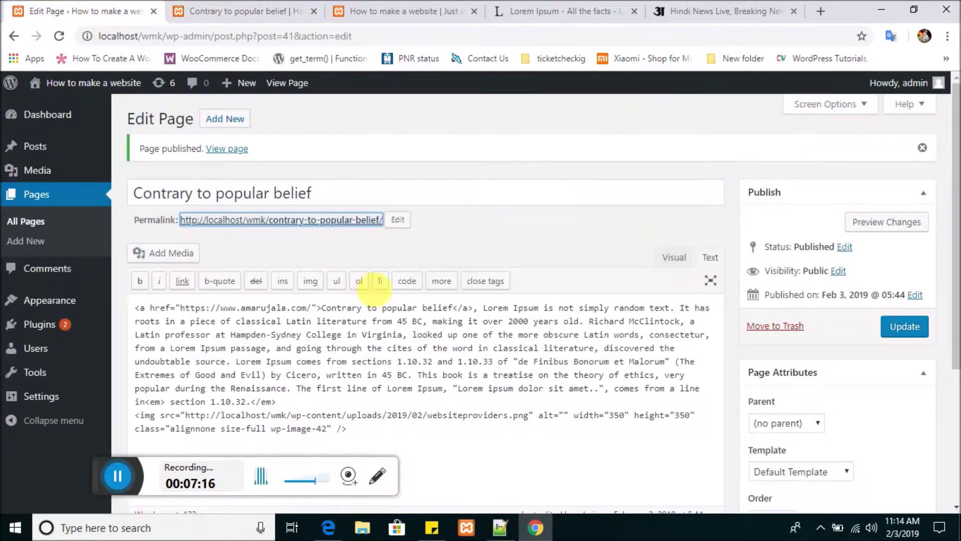
scroll(386, 301, "down", 2)
scroll(390, 306, "up", 2)
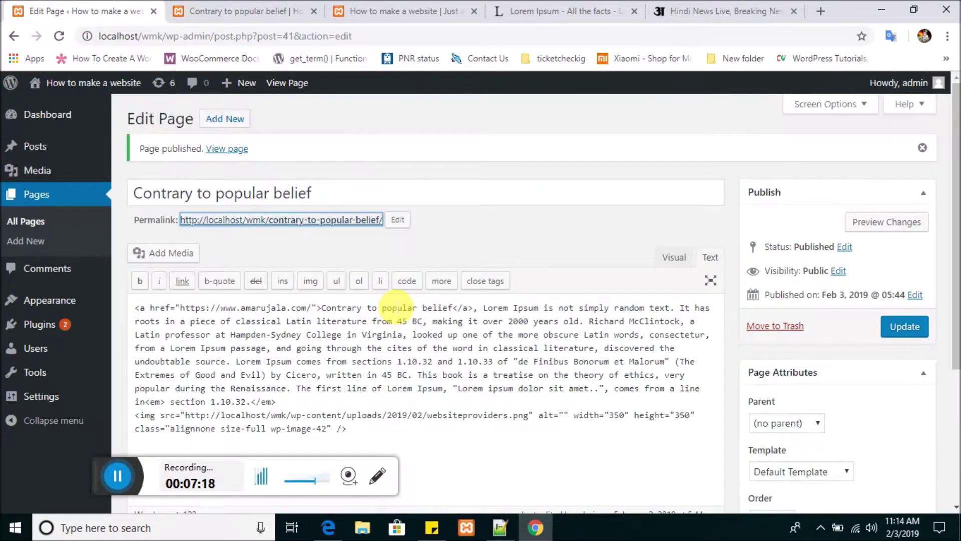
scroll(396, 307, "down", 5)
scroll(351, 308, "up", 3)
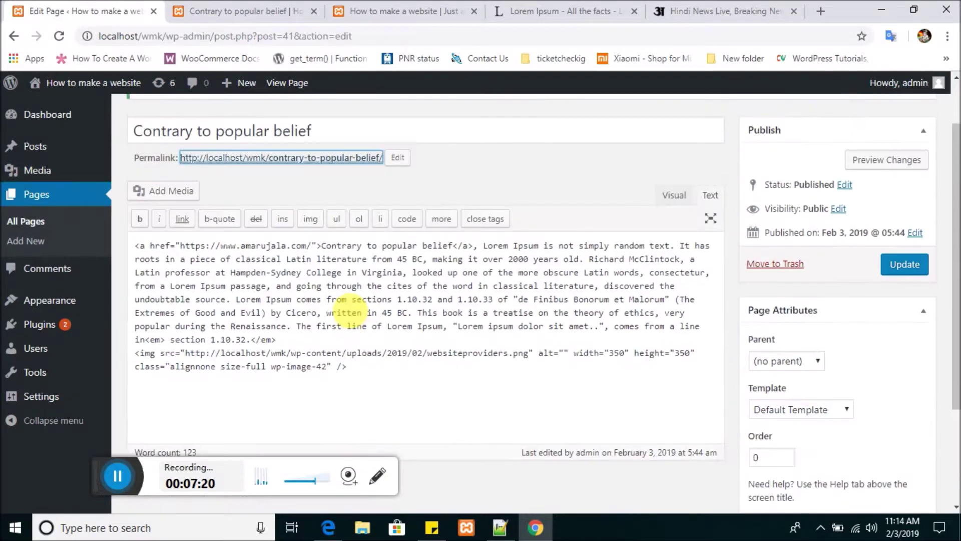
scroll(306, 273, "up", 1)
scroll(386, 412, "down", 4)
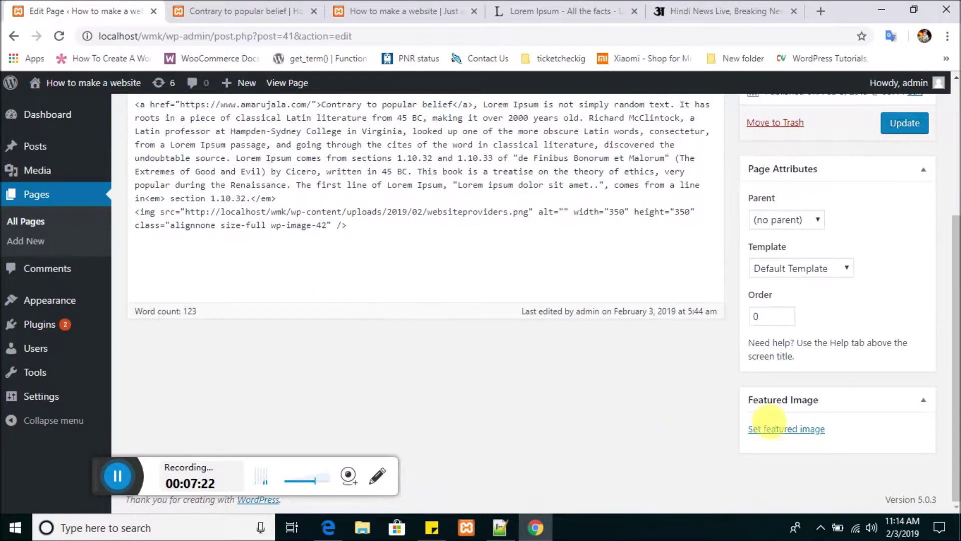
left_click(767, 432)
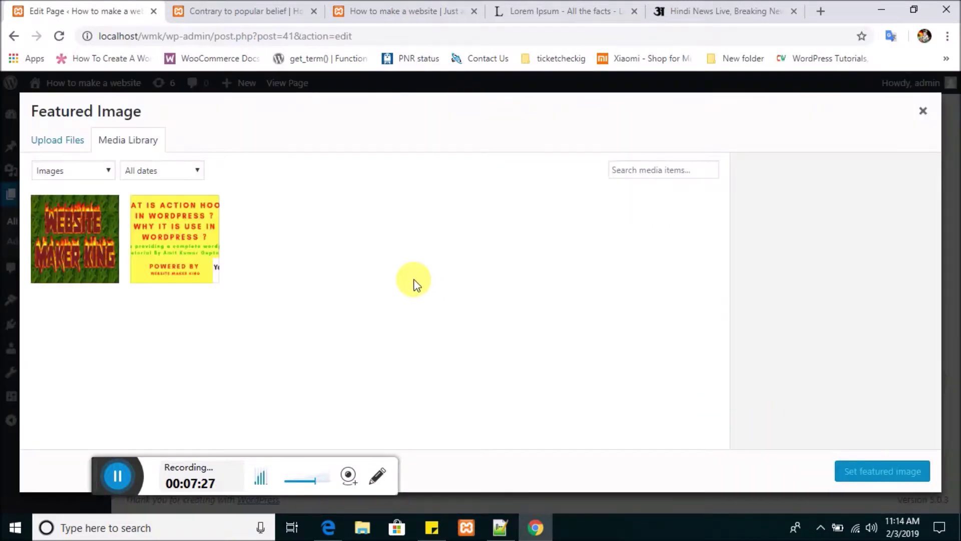
left_click(199, 254)
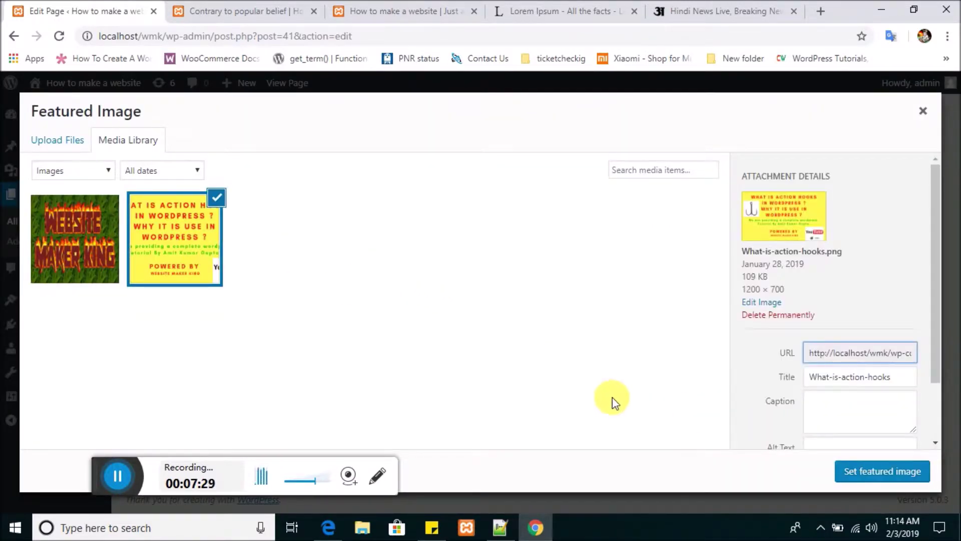
left_click(881, 470)
scroll(944, 202, "up", 3)
left_click(904, 326)
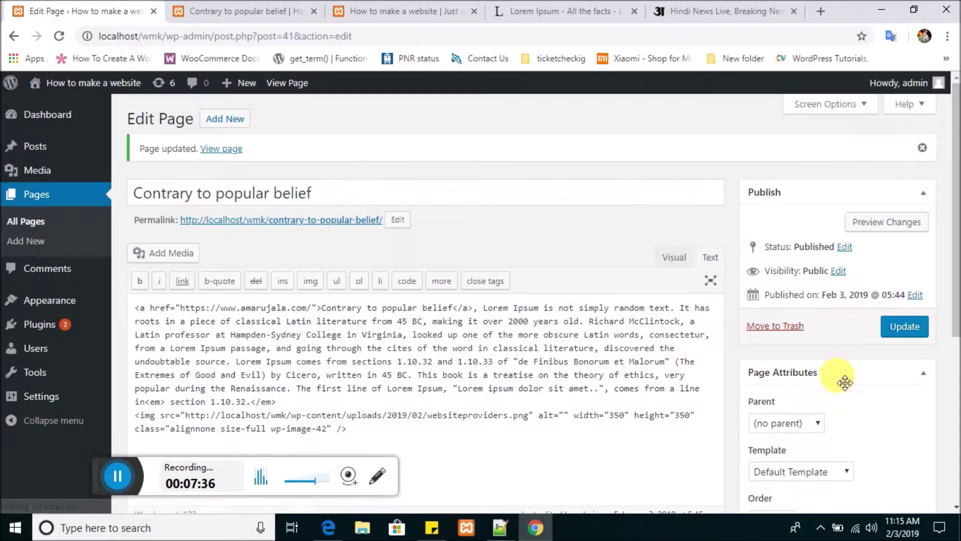
scroll(845, 383, "down", 3)
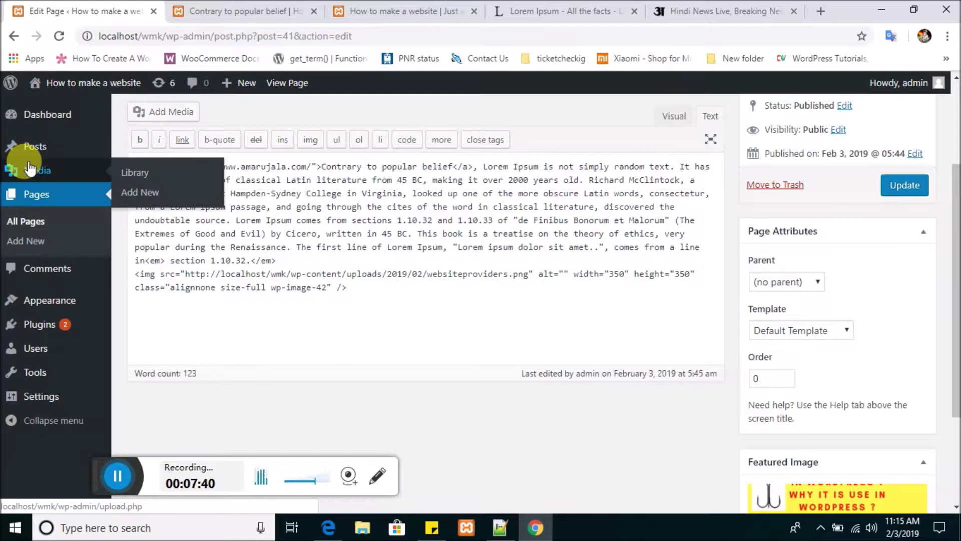
mouse_move(59, 153)
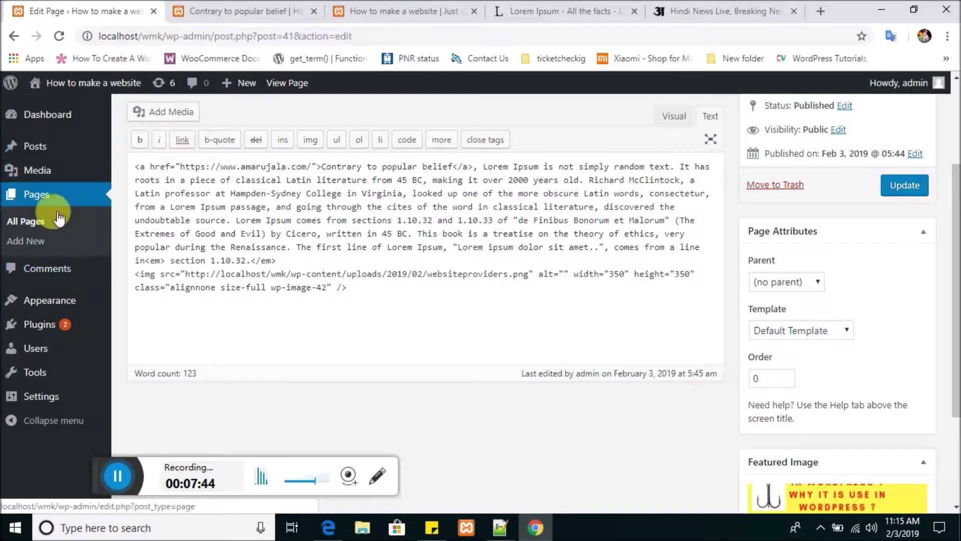
scroll(369, 382, "up", 3)
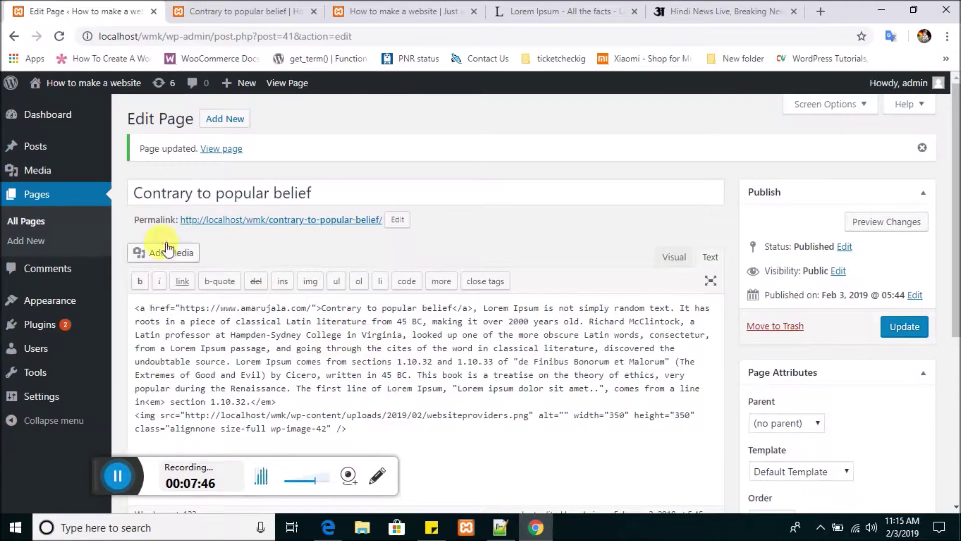
mouse_move(24, 160)
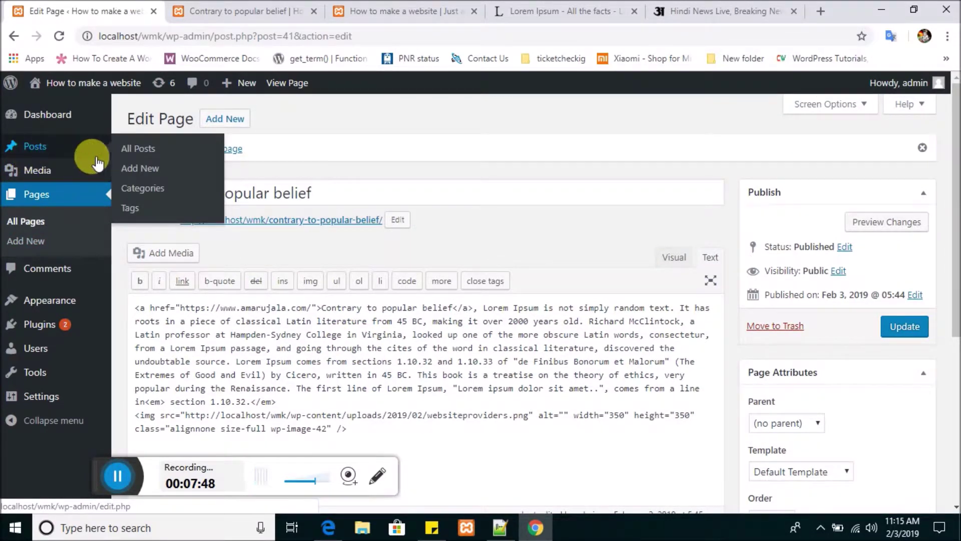
- Reload the published "Contrary to popular belief" page and examine its header image, text and content image
left_click(210, 11)
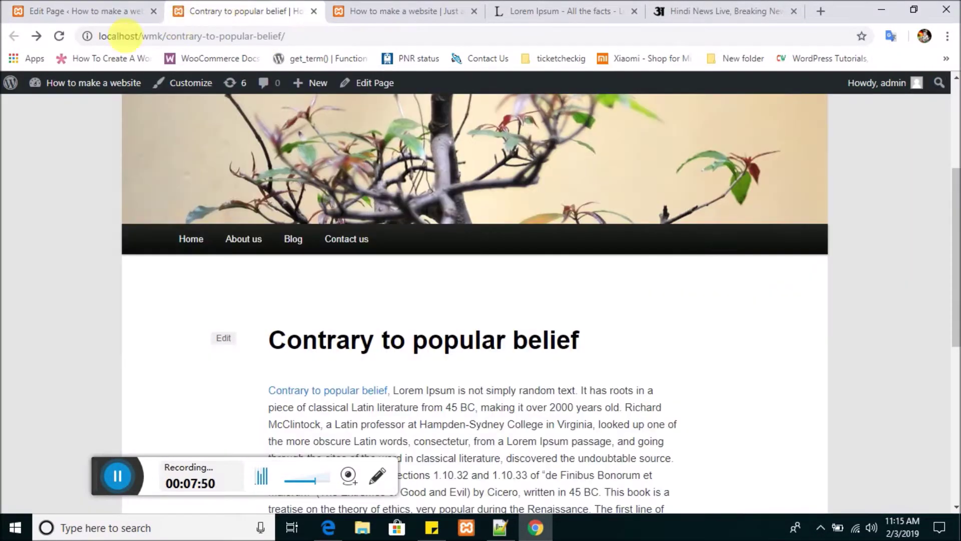
left_click(61, 39)
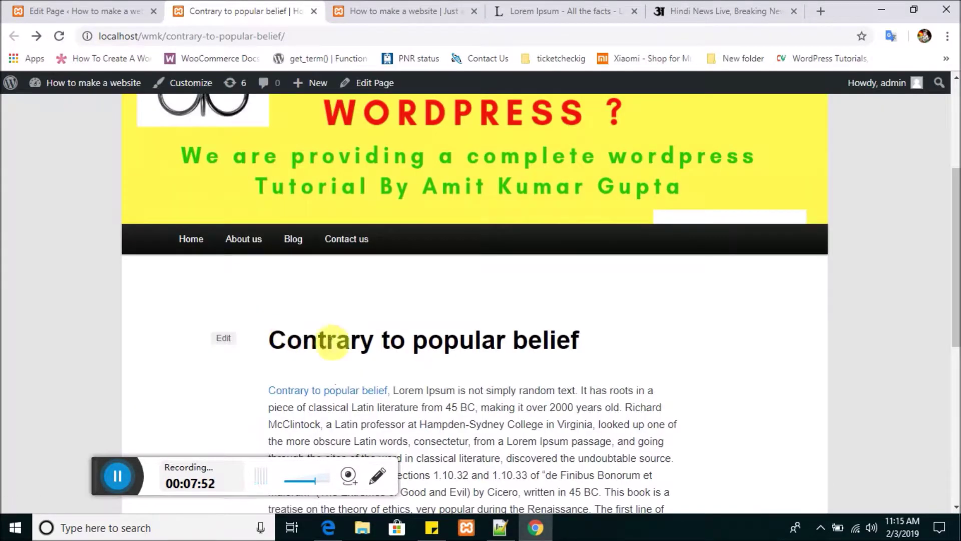
scroll(570, 361, "up", 6)
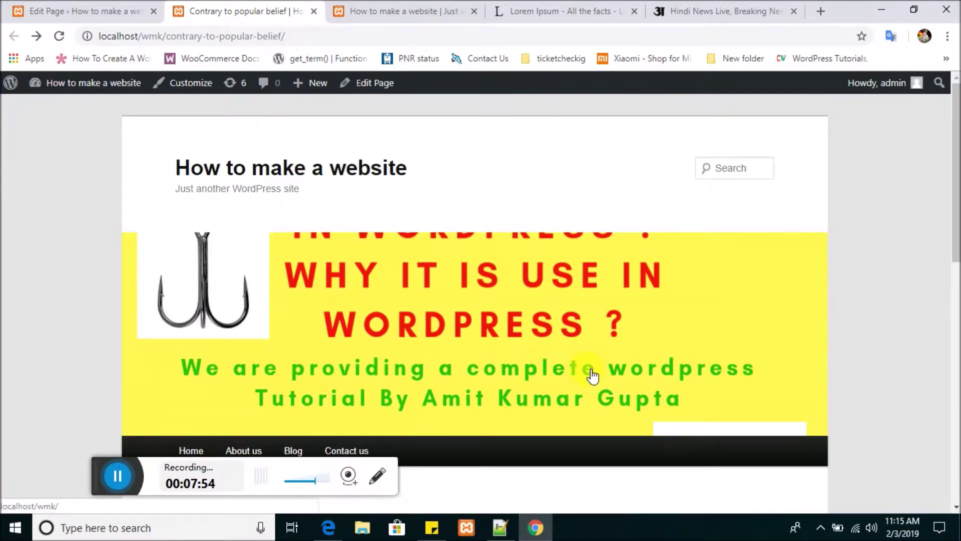
scroll(393, 307, "down", 5)
scroll(367, 351, "up", 5)
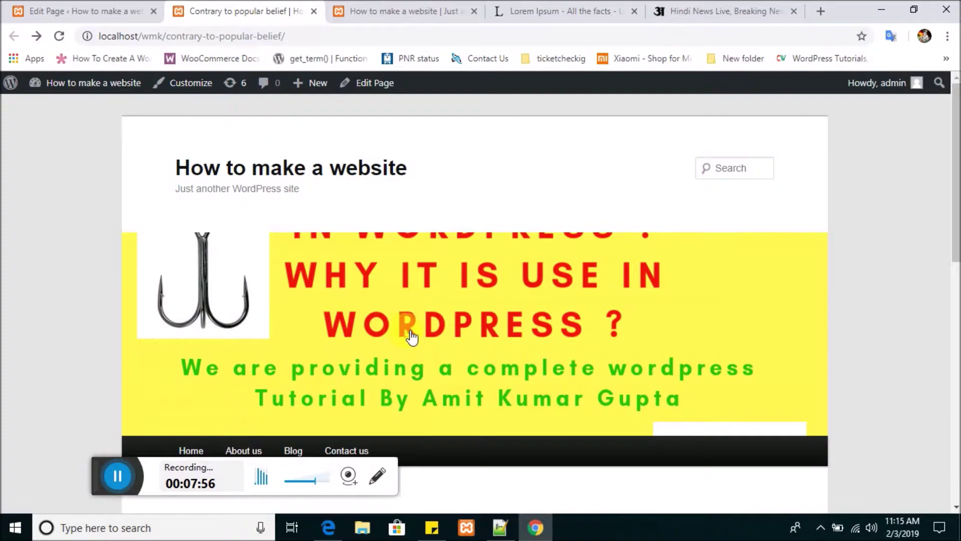
scroll(436, 332, "down", 7)
scroll(440, 440, "down", 6)
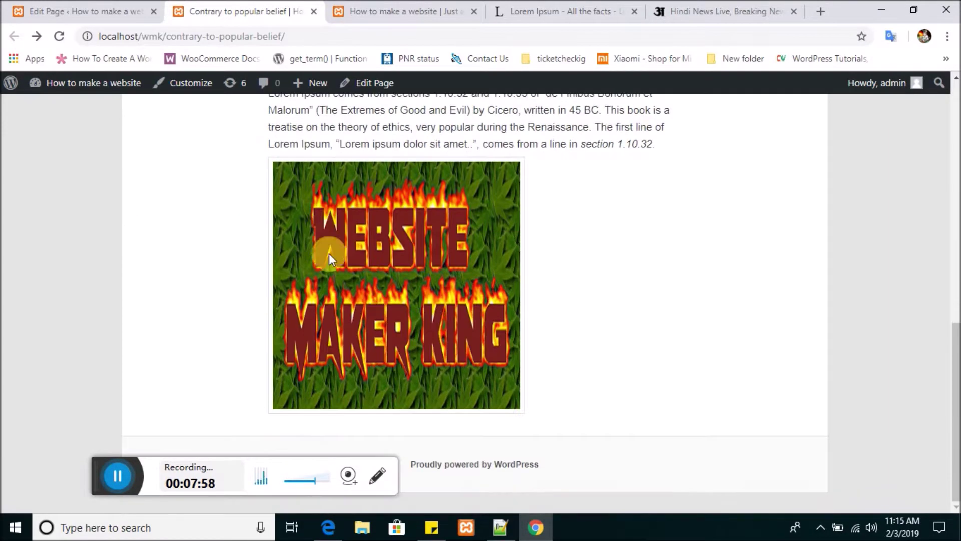
scroll(326, 251, "up", 9)
- Compare the page's content and featured image in the editor with the header, text and image of its published view
left_click(86, 11)
scroll(571, 365, "down", 4)
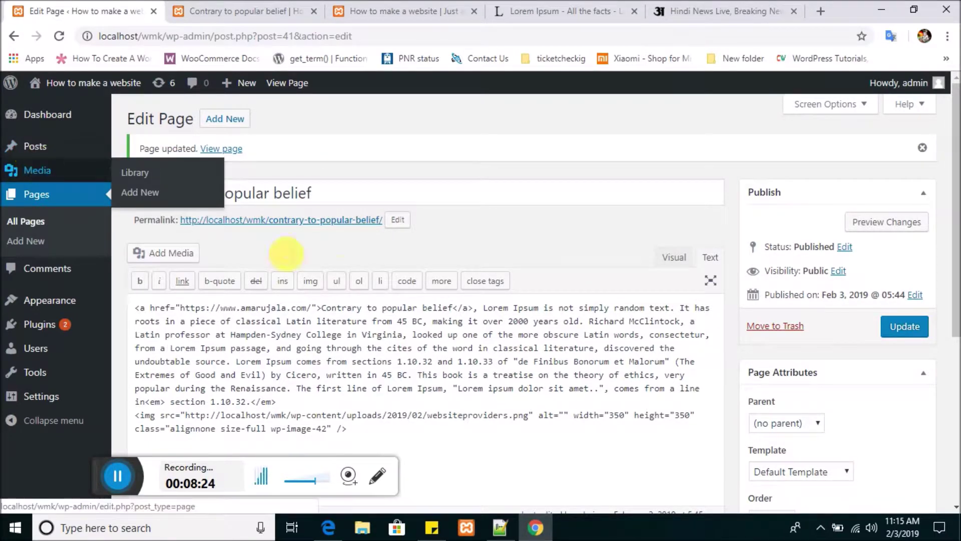
left_click(250, 11)
scroll(403, 188, "down", 5)
scroll(395, 225, "up", 5)
scroll(495, 268, "down", 4)
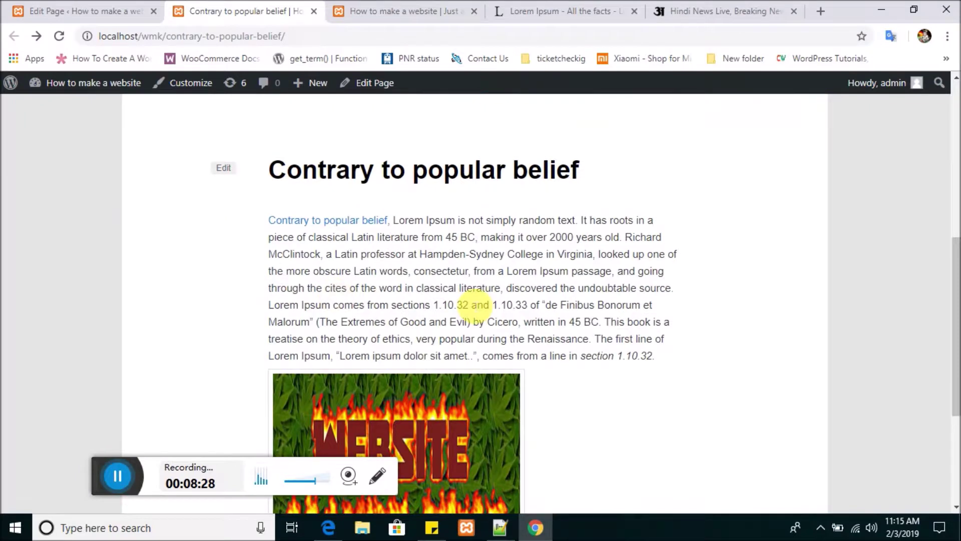
scroll(492, 315, "up", 7)
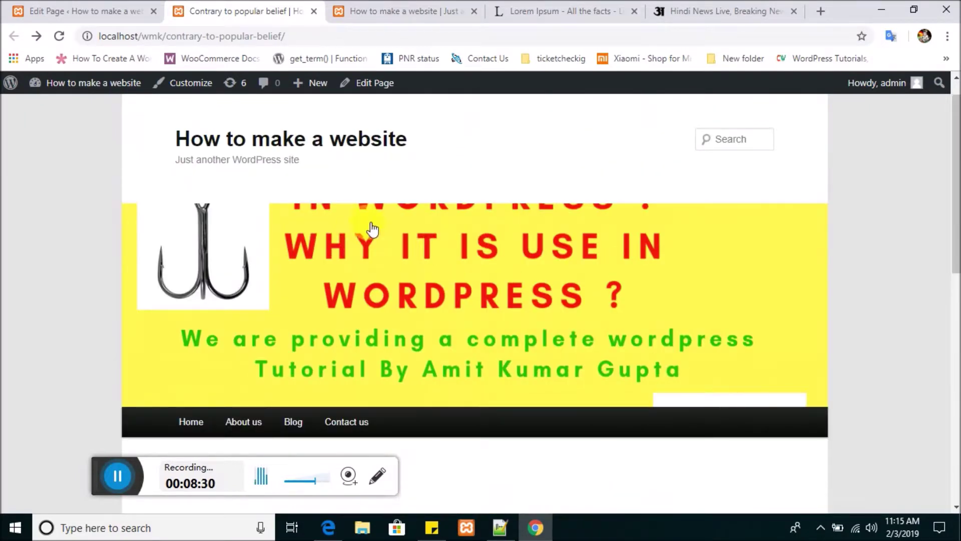
left_click(72, 10)
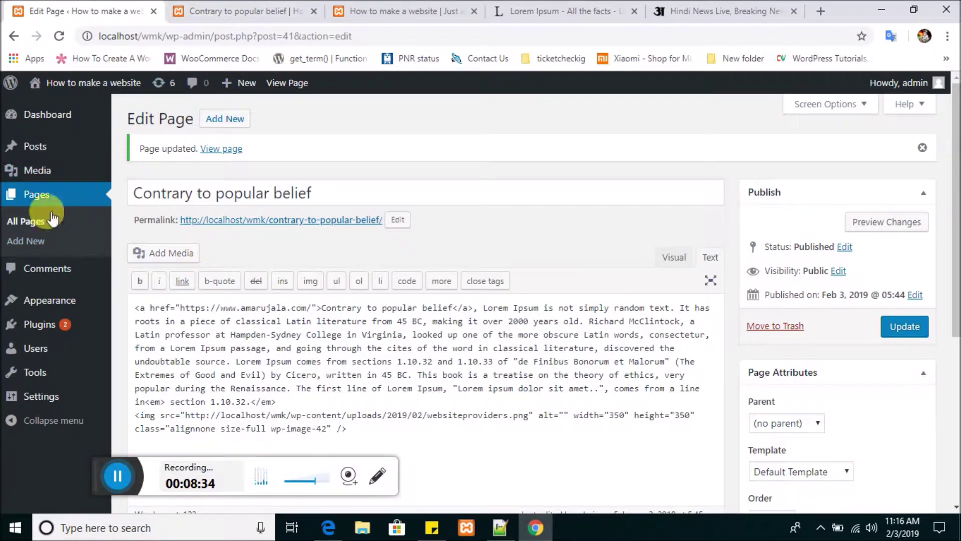
scroll(500, 290, "down", 3)
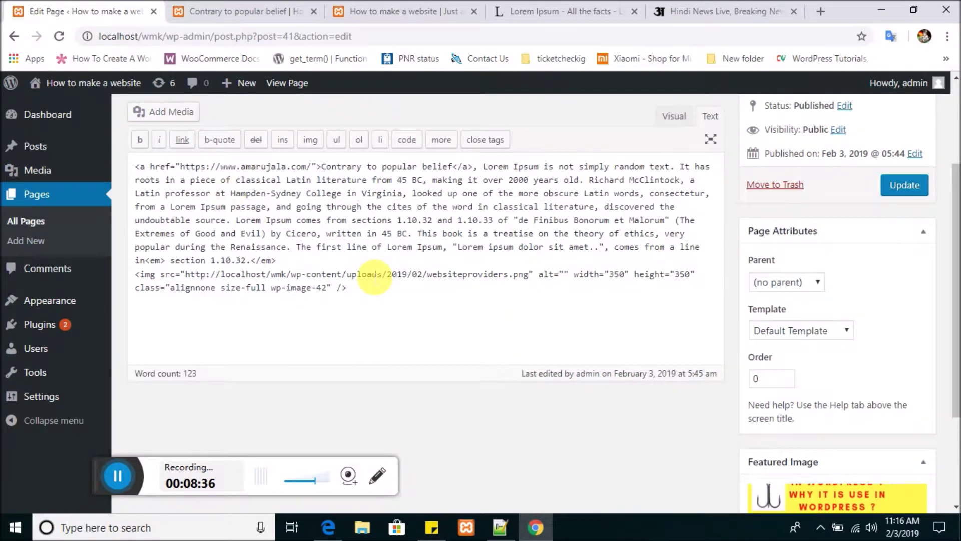
scroll(296, 264, "up", 3)
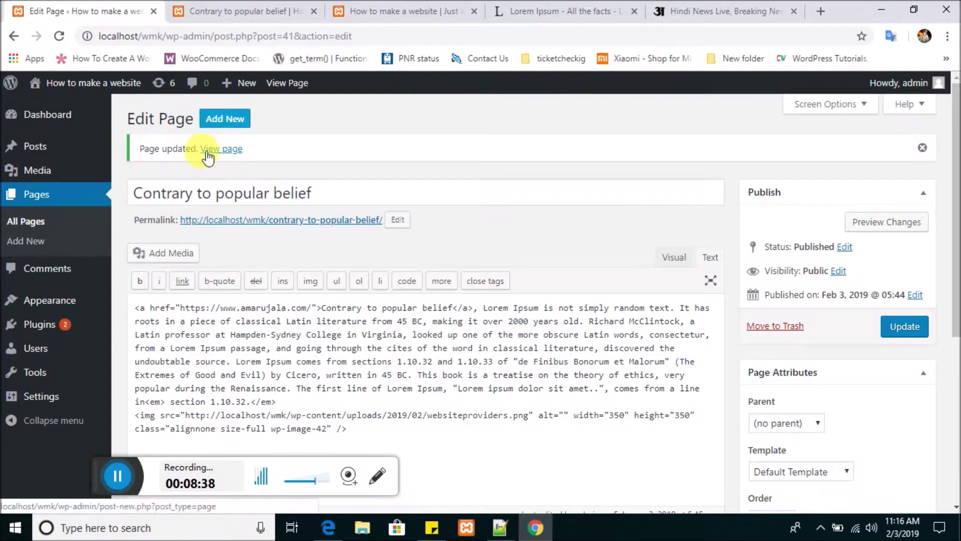
- Start a new page and copy the paragraph under "Why do we use it?" from the lipsum.com browser tab
left_click(214, 124)
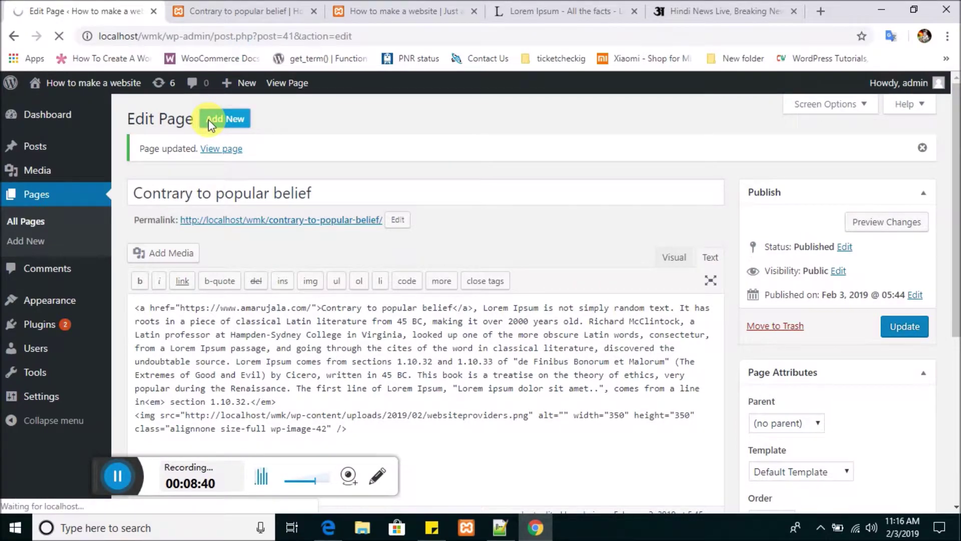
left_click(531, 11)
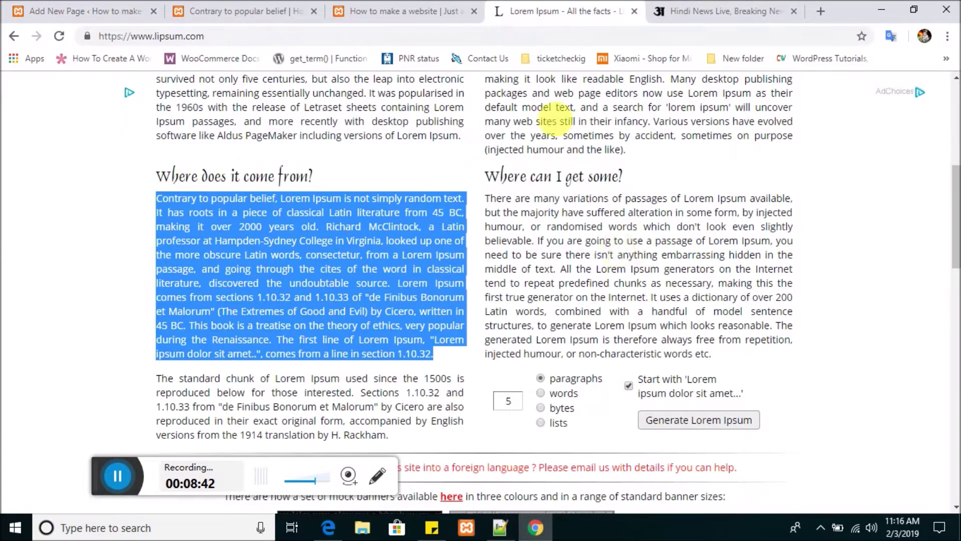
scroll(554, 114, "down", 3)
scroll(633, 200, "up", 7)
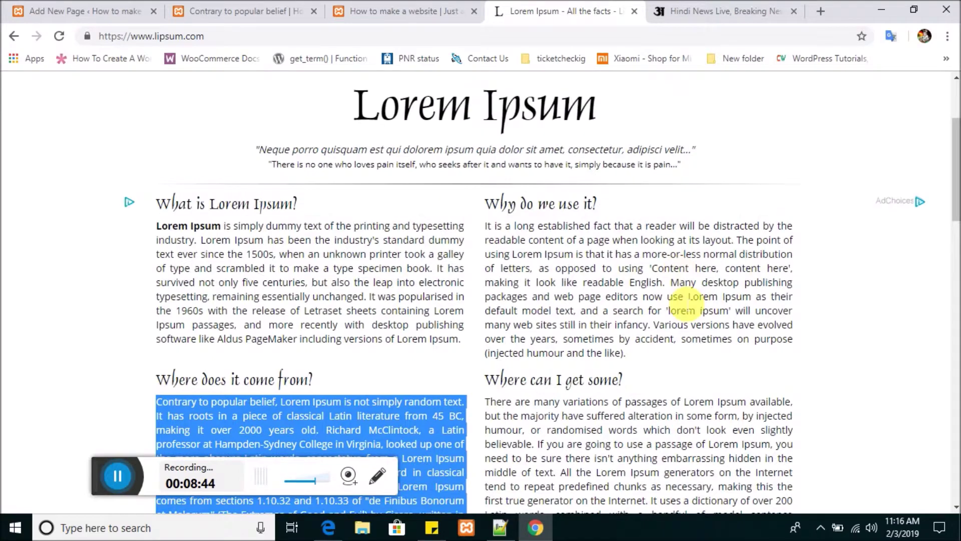
left_click_drag(627, 362, 484, 235)
right_click(562, 280)
left_click(576, 284)
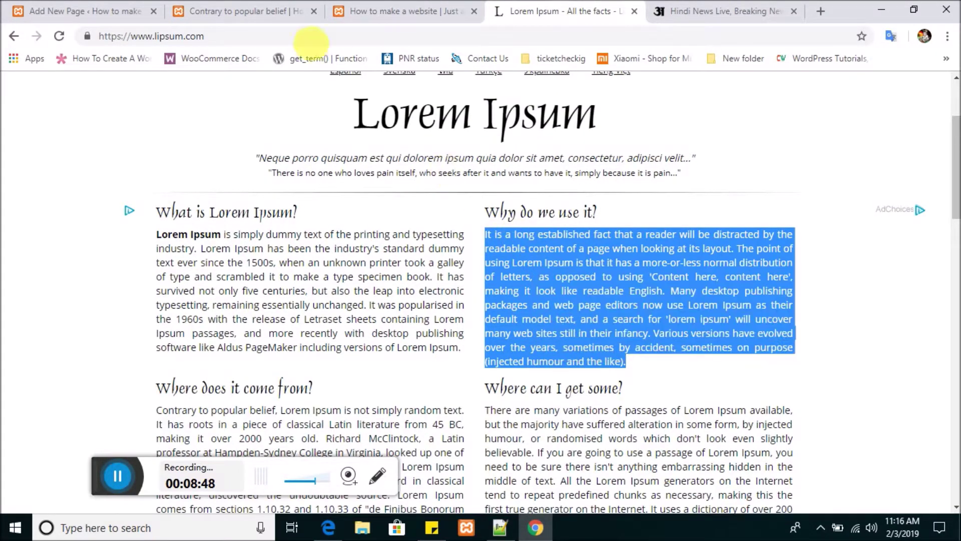
- Paste the copied paragraph as the new page's content and title the page "How to create a page in wordpress"
left_click(88, 11)
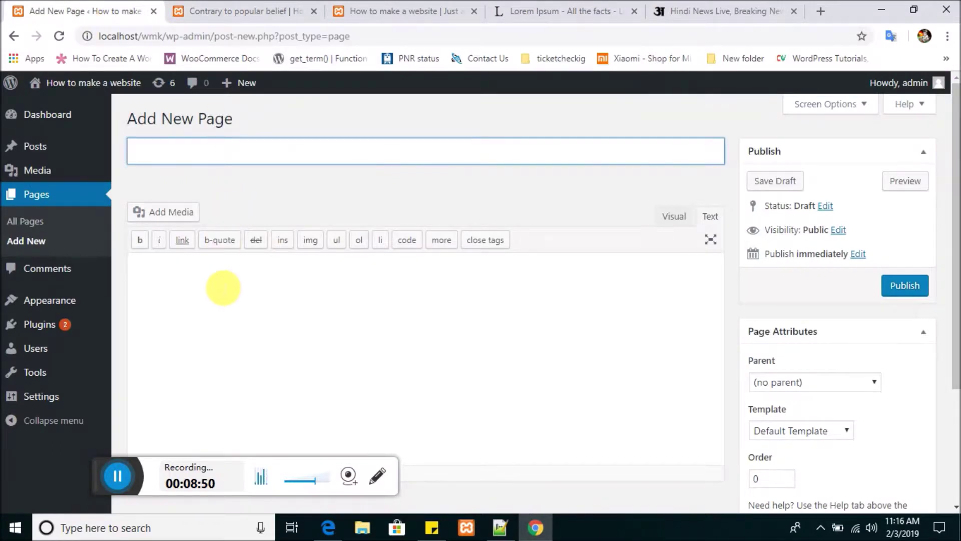
left_click(216, 285)
key("ctrl+v")
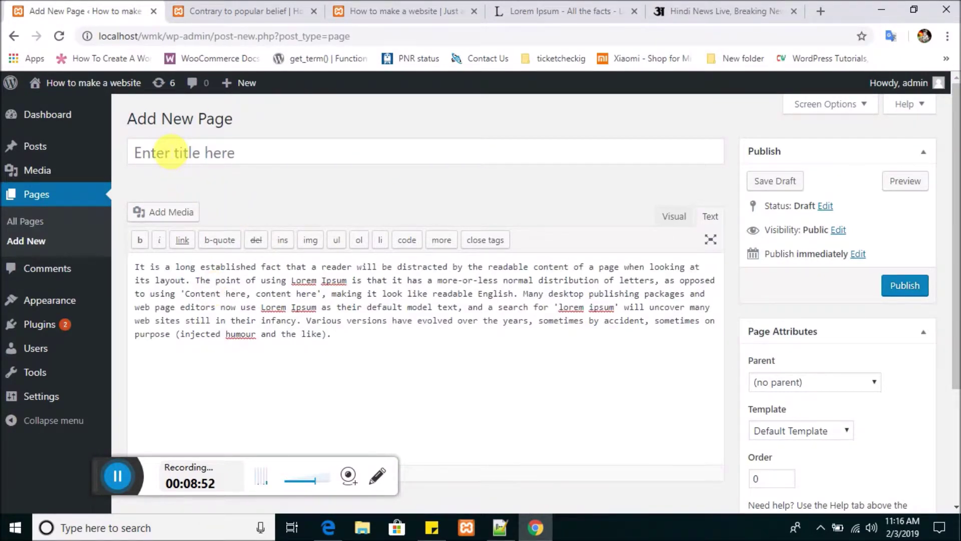
left_click(171, 152)
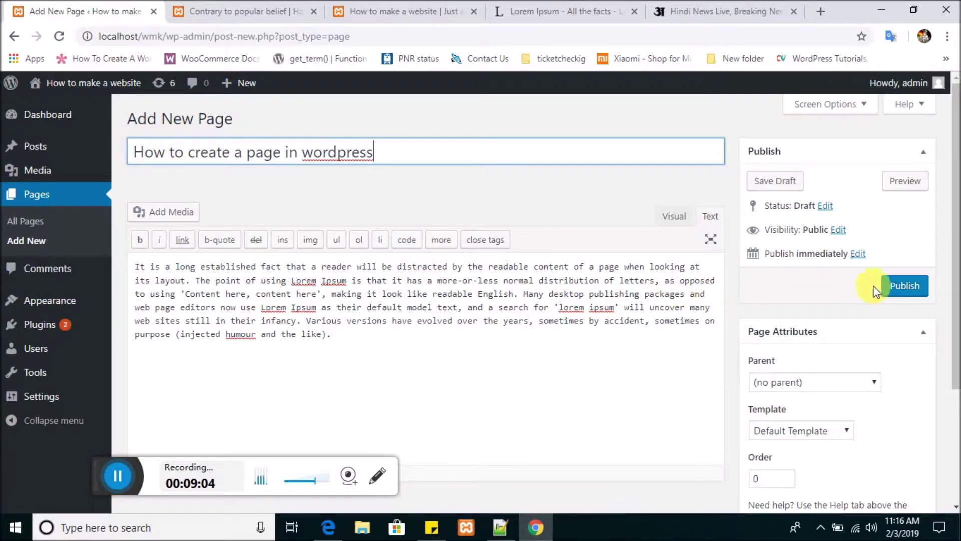
- Publish the "How to create a page in wordpress" page and open its permalink to check the header, title and text
left_click(909, 286)
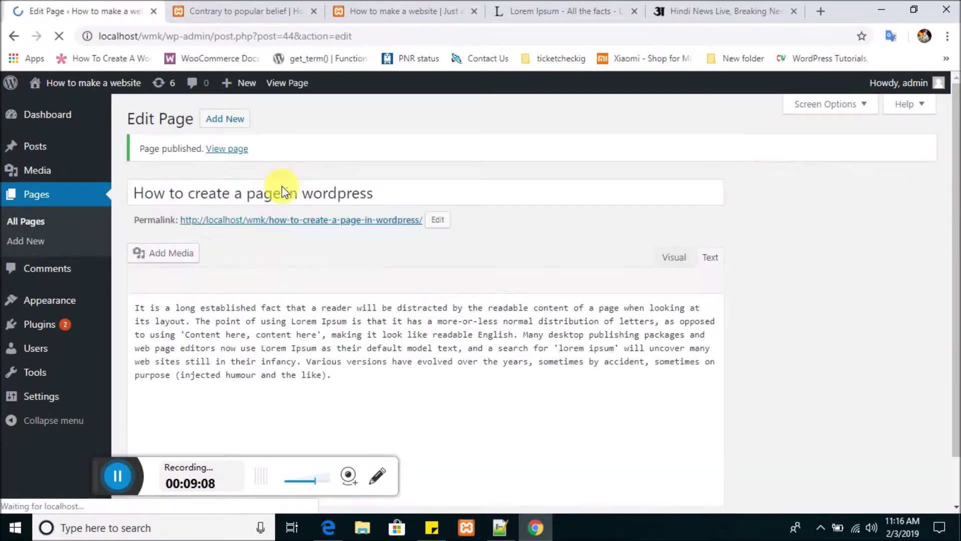
left_click(274, 221)
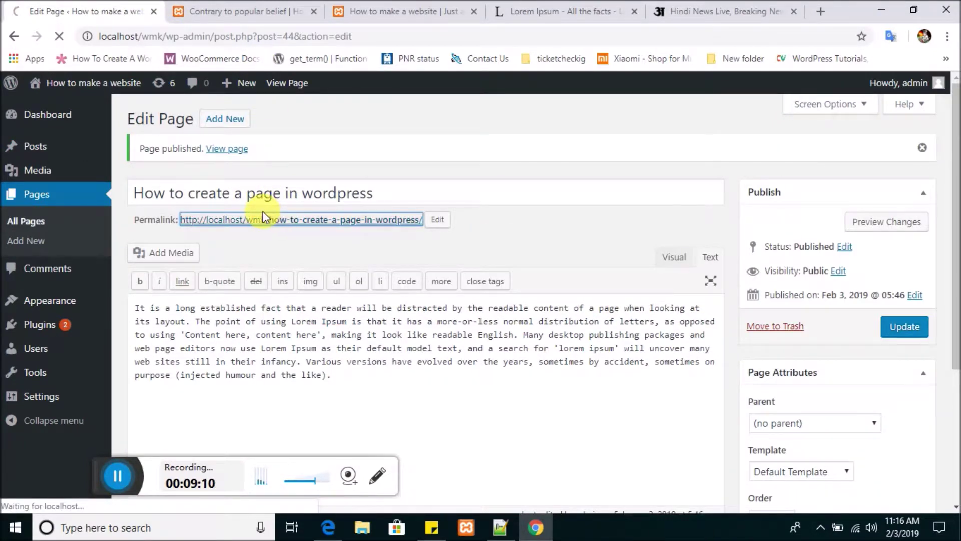
scroll(343, 318, "down", 6)
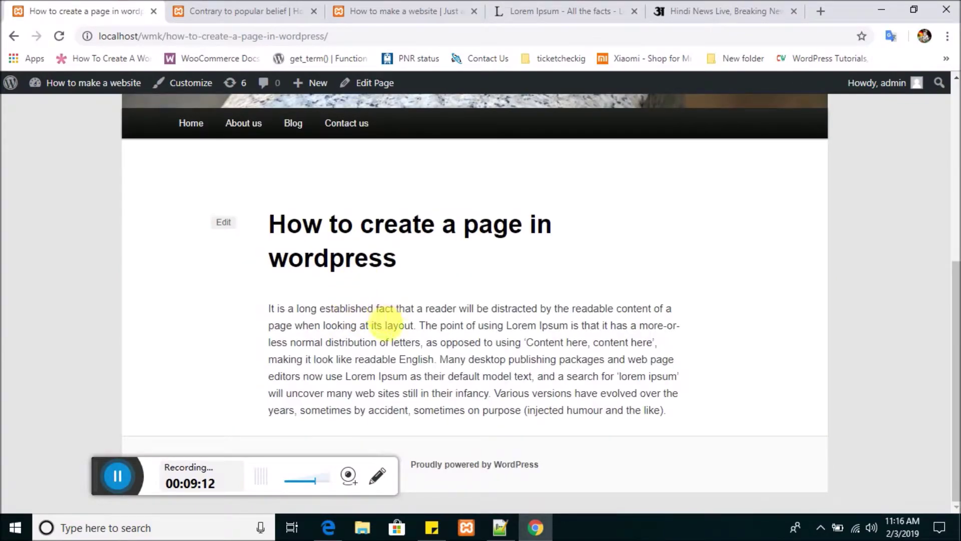
right_click(400, 345)
left_click(429, 385)
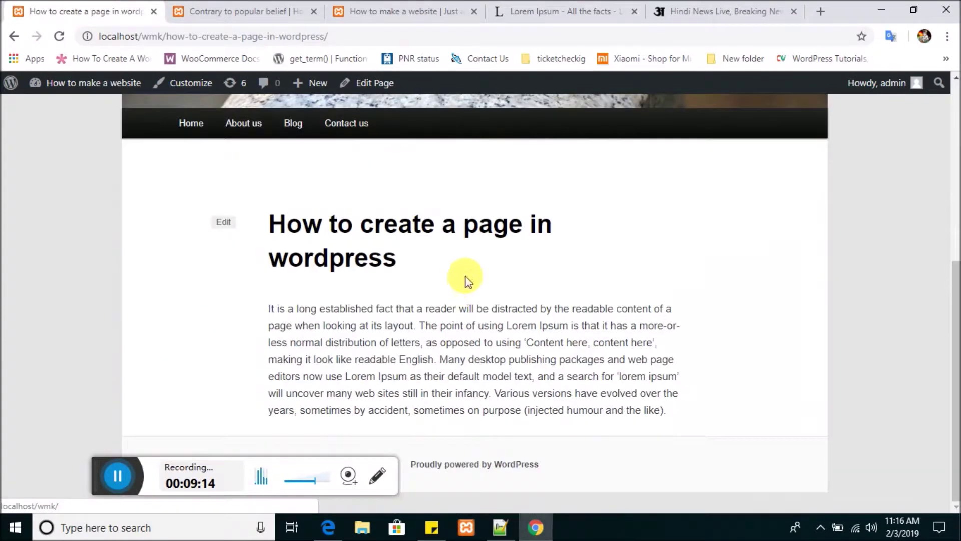
scroll(311, 293, "up", 3)
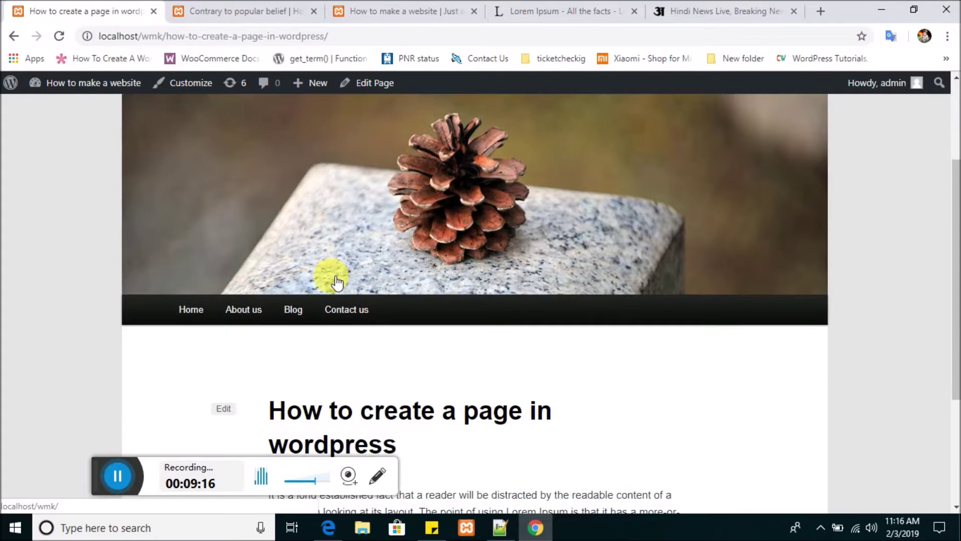
- Return from the published page to the site's admin dashboard
mouse_move(50, 89)
left_click(64, 107)
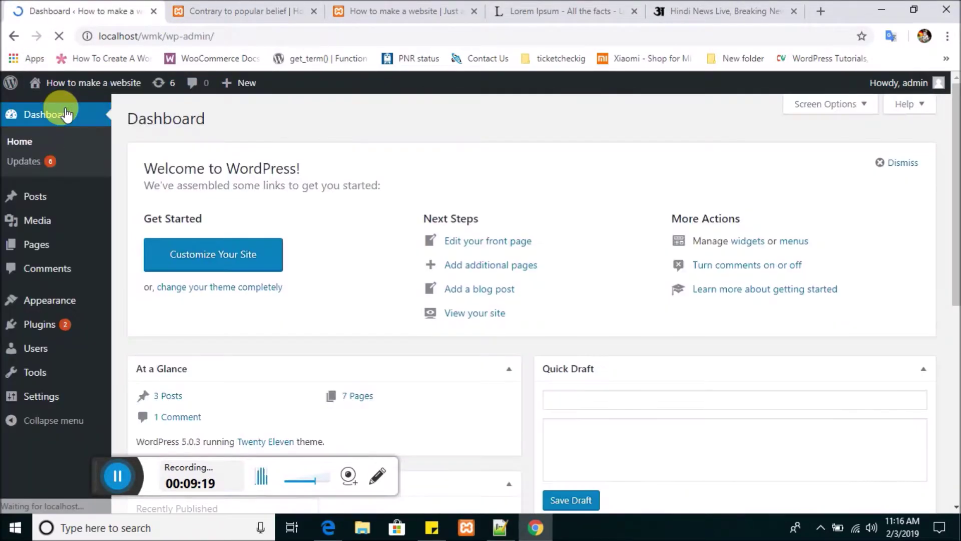
- Start a new post and examine its Format and Categories boxes, including the fields for adding a new category
mouse_move(20, 195)
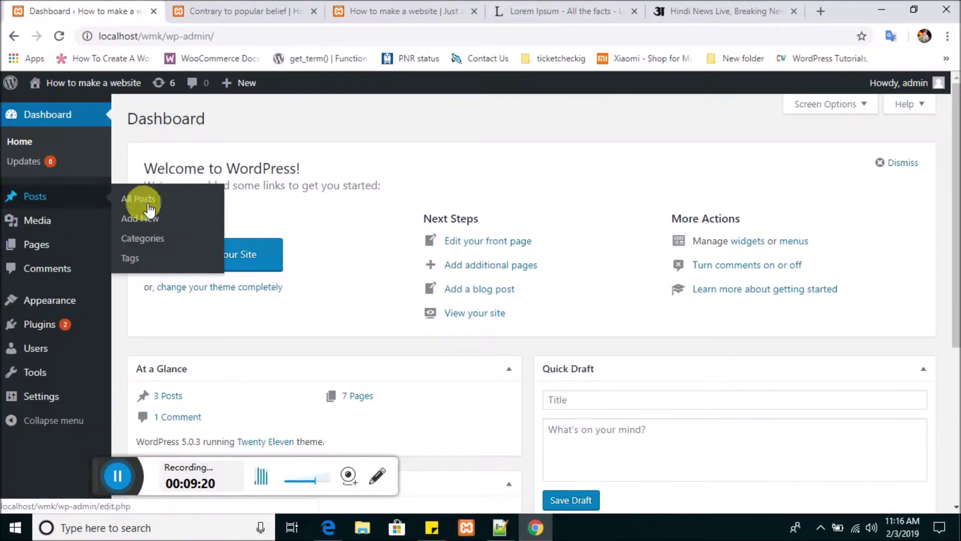
left_click(122, 202)
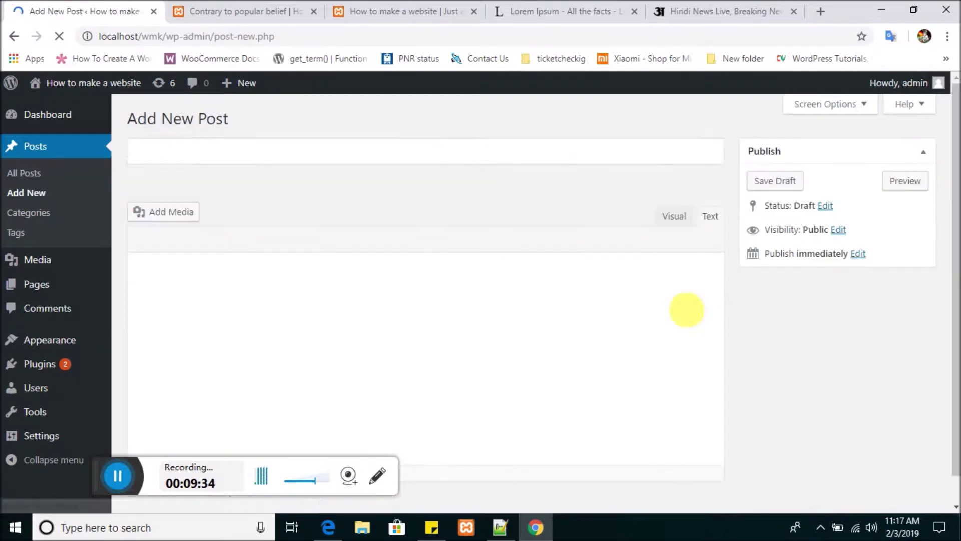
scroll(751, 365, "down", 9)
scroll(823, 338, "up", 3)
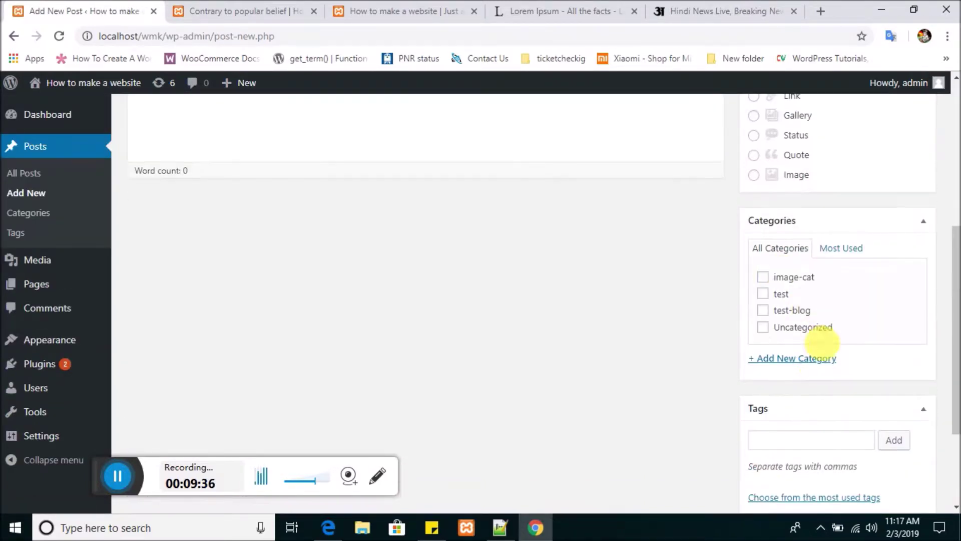
left_click(797, 366)
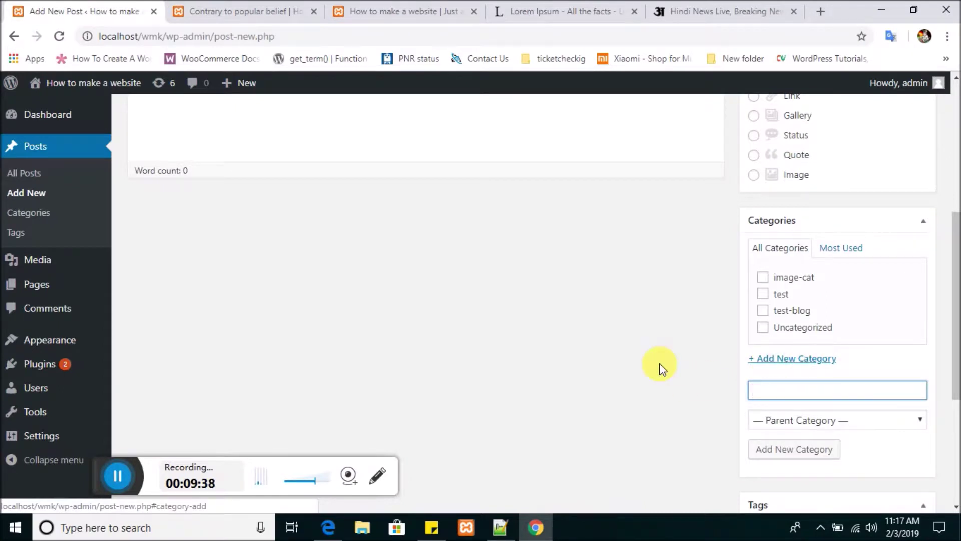
scroll(442, 374, "up", 1)
scroll(300, 279, "up", 6)
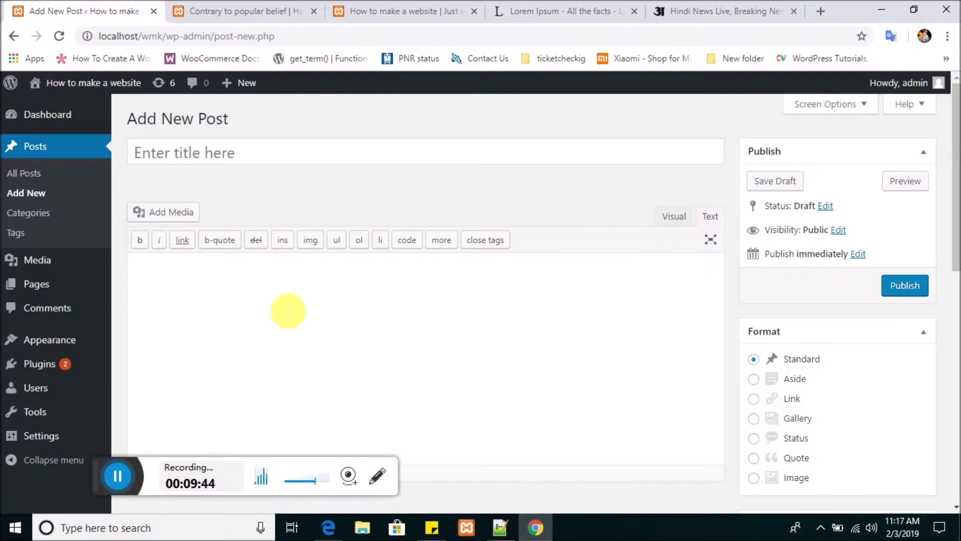
scroll(262, 300, "down", 4)
scroll(258, 310, "up", 4)
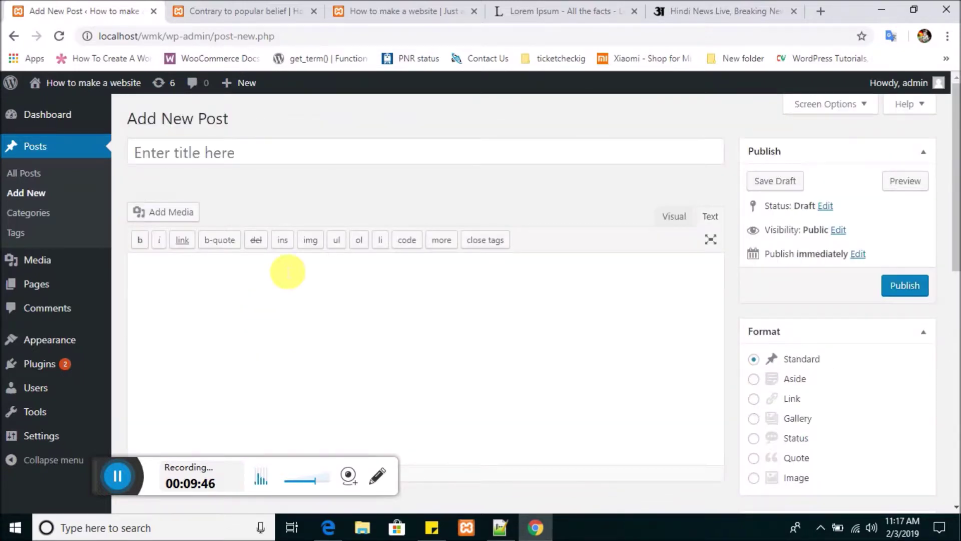
left_click(568, 7)
left_click(727, 18)
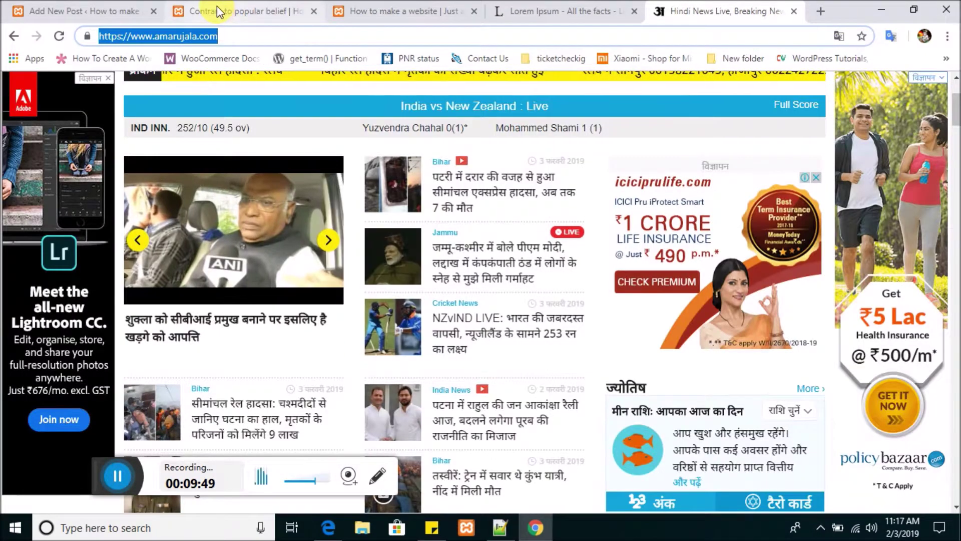
left_click(217, 7)
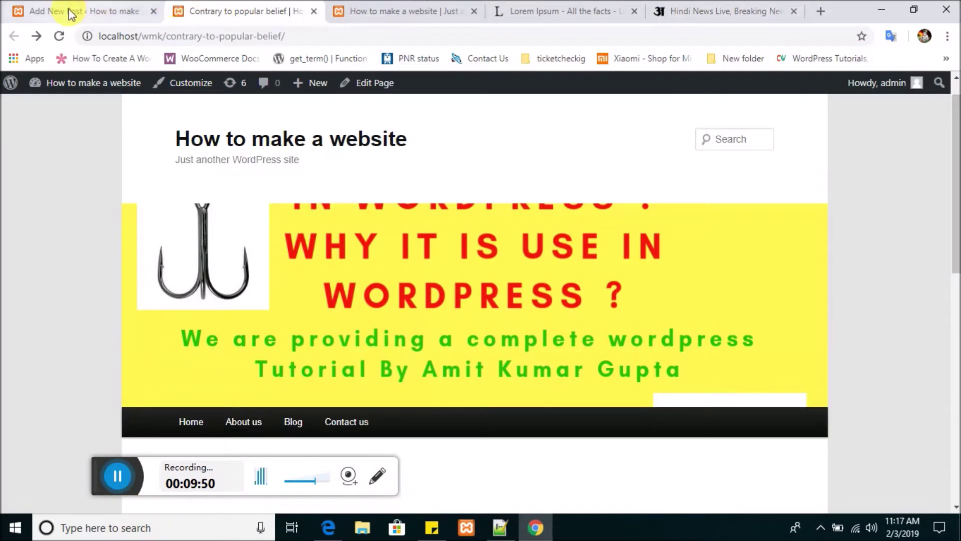
left_click(62, 8)
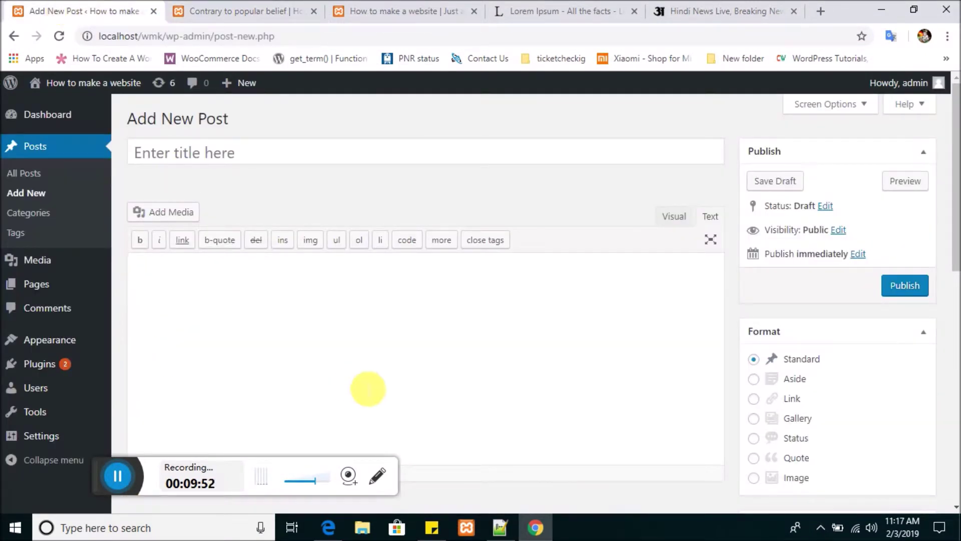
scroll(365, 389, "down", 8)
scroll(350, 380, "up", 6)
scroll(387, 359, "up", 2)
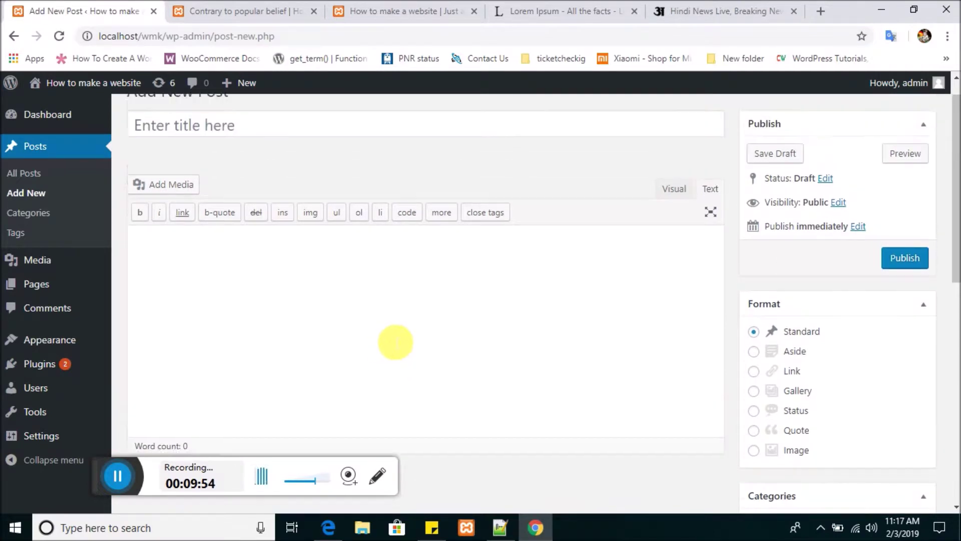
scroll(314, 328, "down", 5)
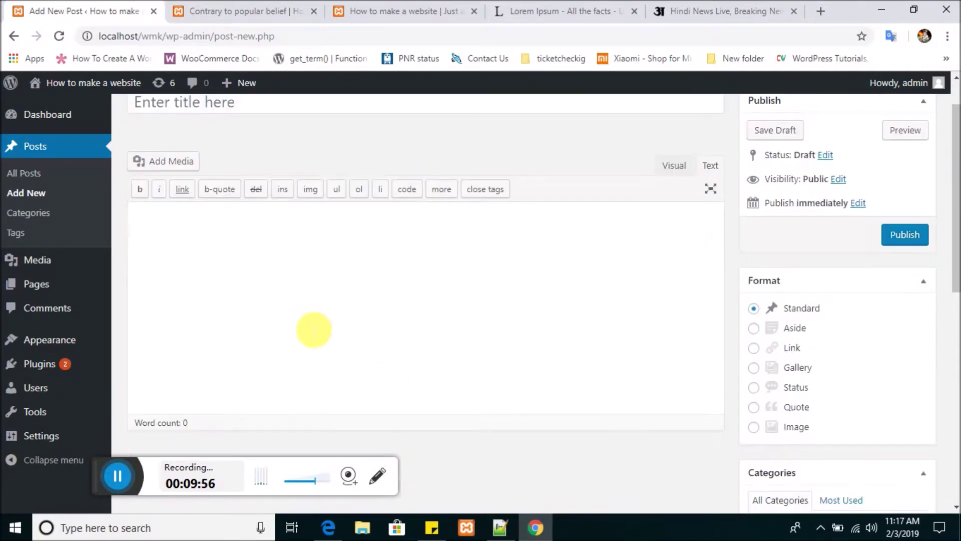
scroll(320, 335, "up", 4)
scroll(320, 335, "up", 1)
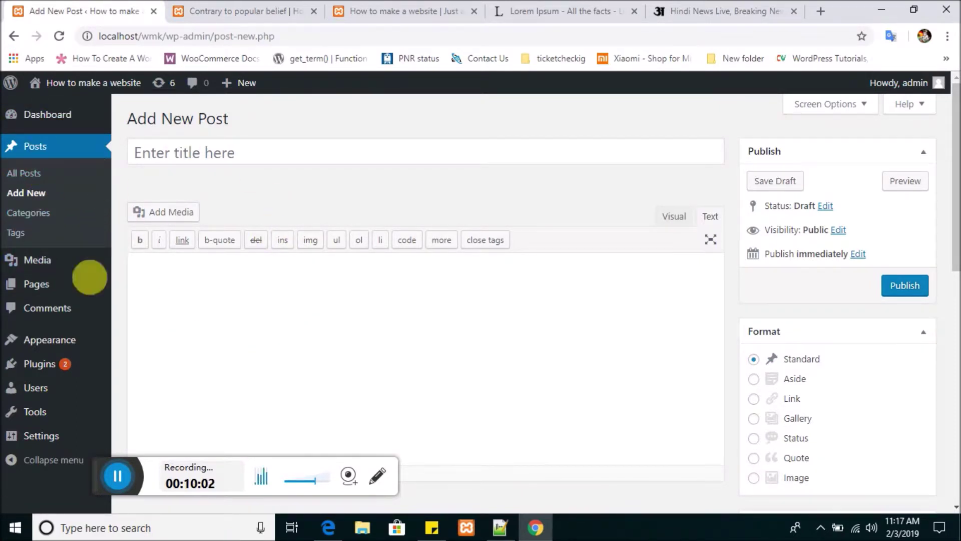
- Open the list of all pages, start a new page and examine its Page Attributes and Featured Image boxes
mouse_move(49, 289)
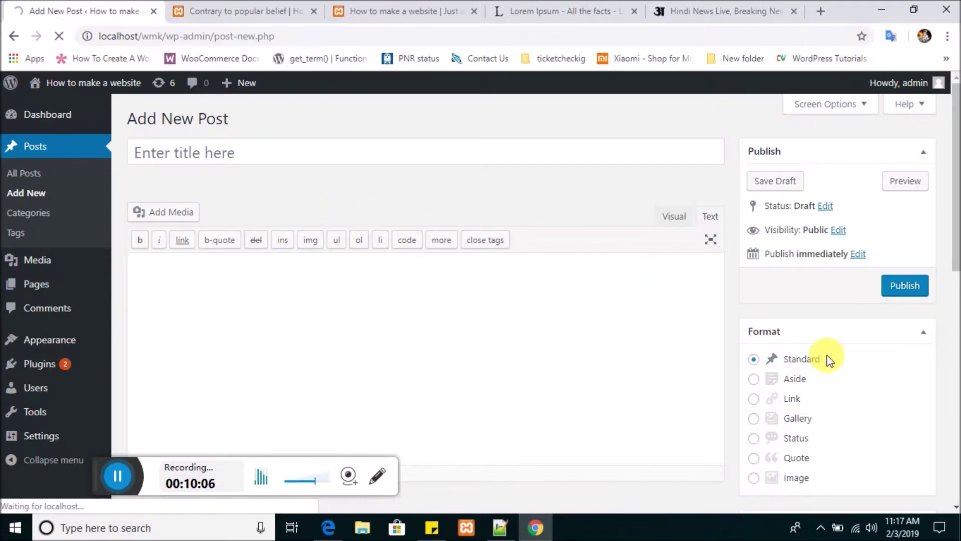
scroll(826, 358, "down", 7)
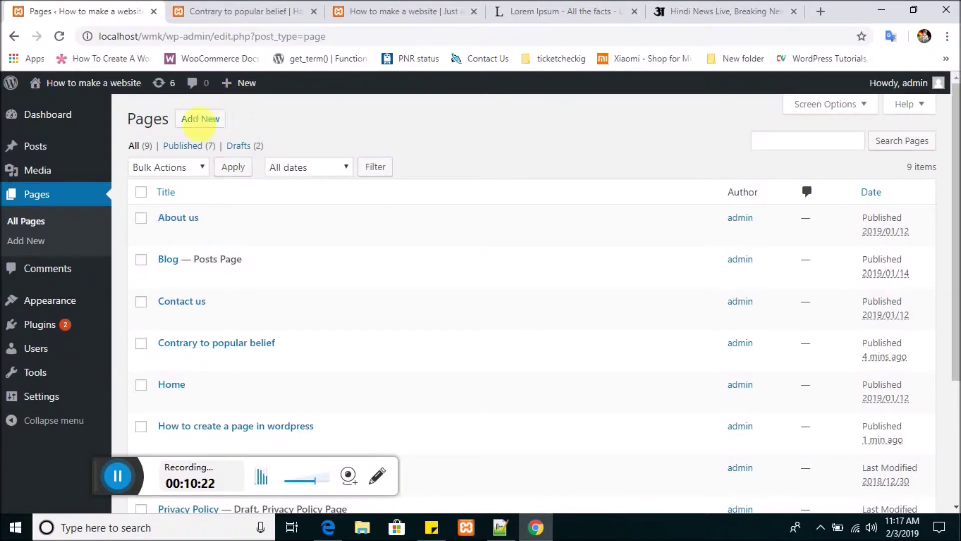
left_click(200, 120)
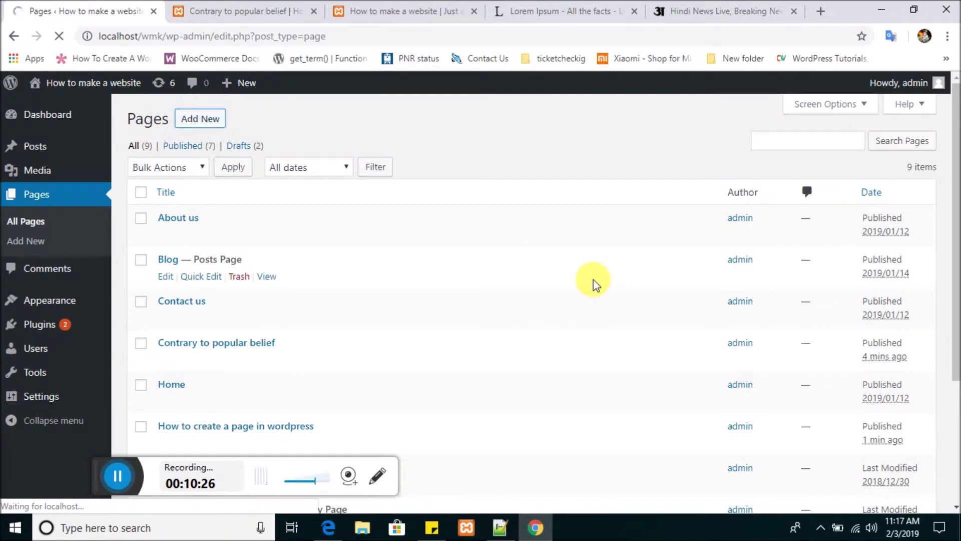
scroll(354, 311, "down", 3)
scroll(514, 279, "down", 3)
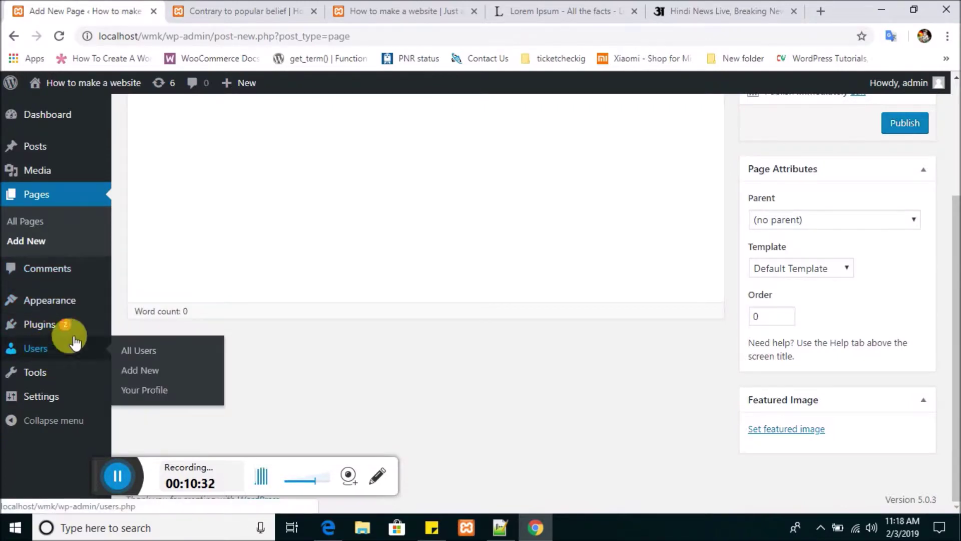
- Switch to the amarujala.com browser tab, open its City & States section and look through the stories grouped by state
left_click(243, 10)
scroll(396, 308, "down", 2)
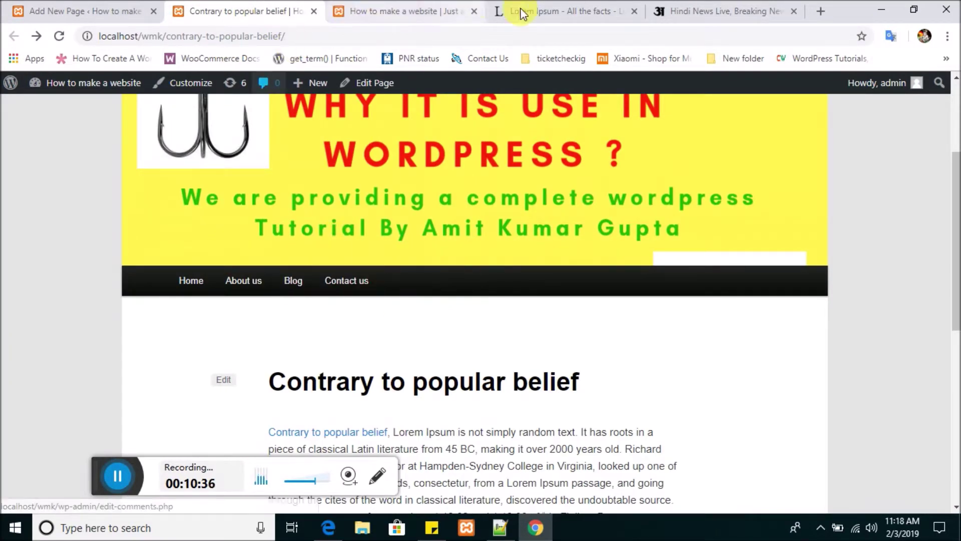
left_click(554, 10)
left_click(698, 11)
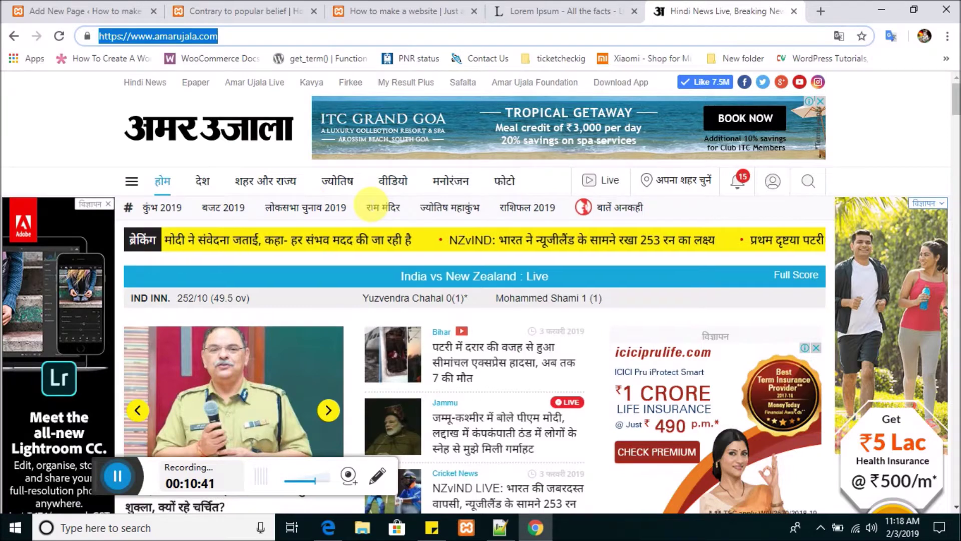
left_click(250, 186)
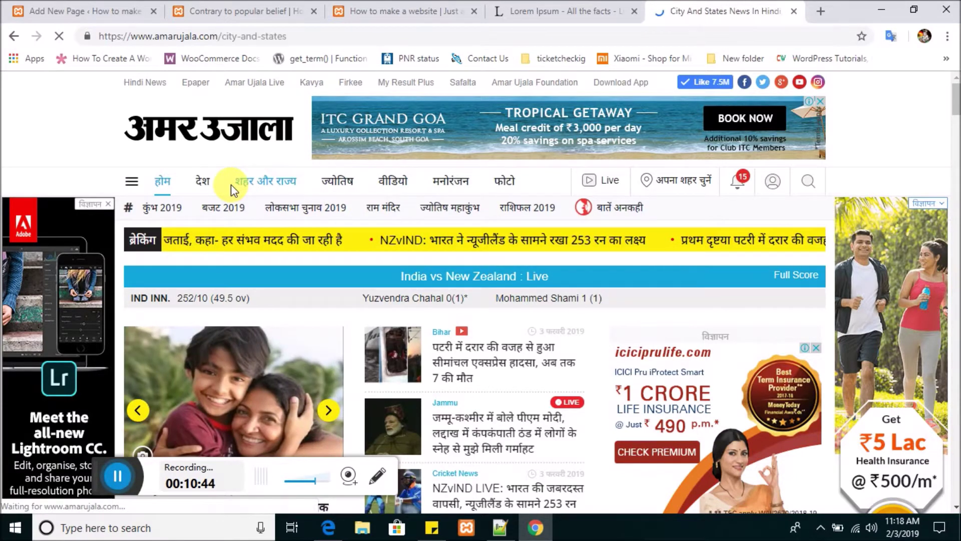
scroll(311, 222, "down", 5)
scroll(317, 210, "up", 5)
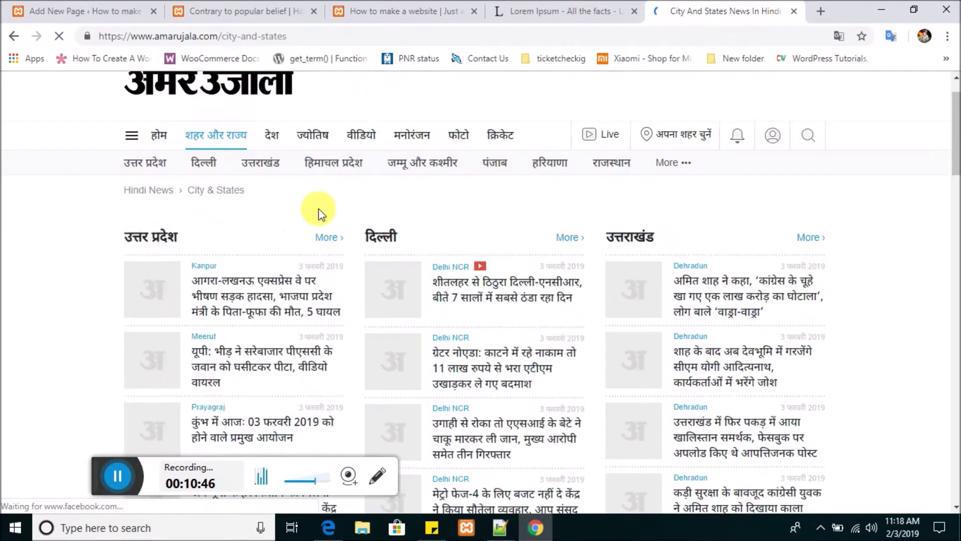
scroll(200, 215, "down", 3)
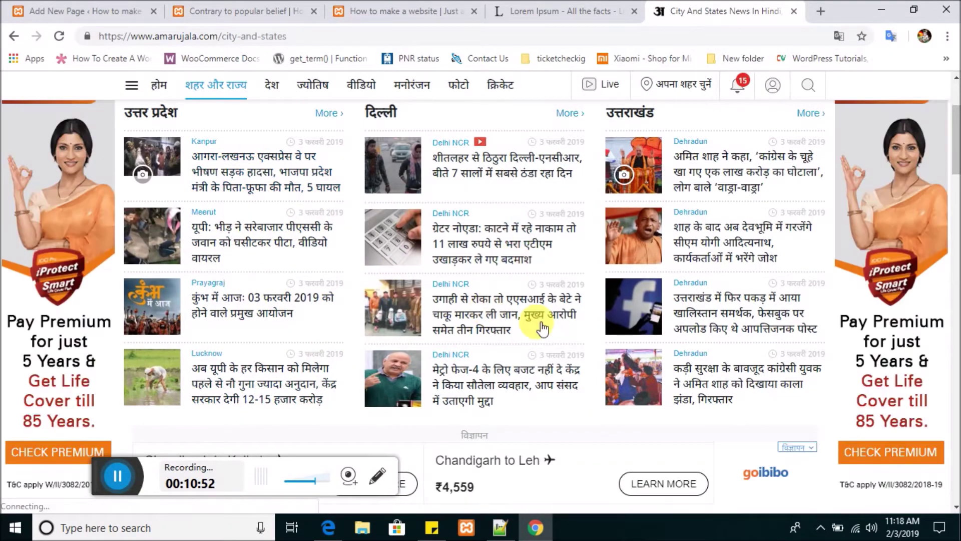
scroll(611, 357, "up", 4)
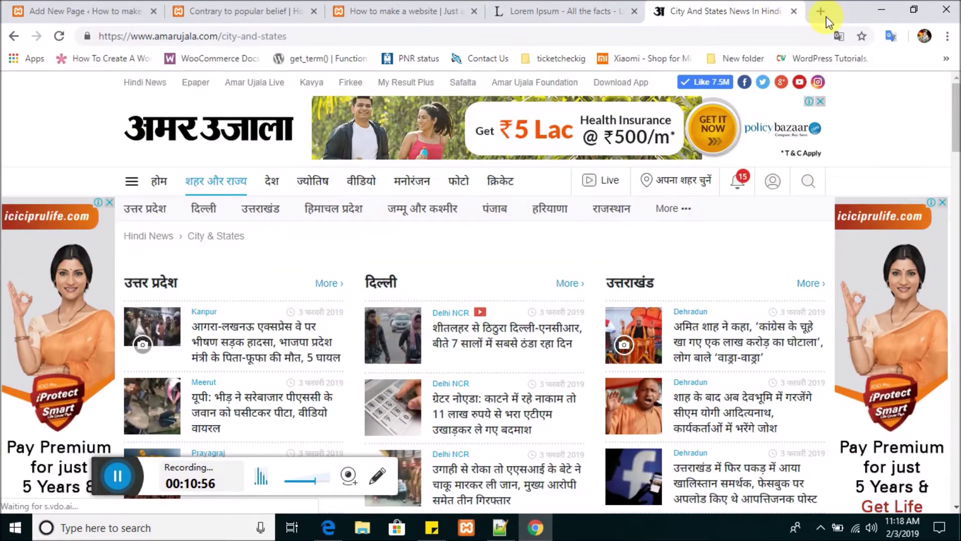
- Load tirupaticakes.co.in in a new browser tab, and return to the tab with the new WordPress page form
left_click(821, 11)
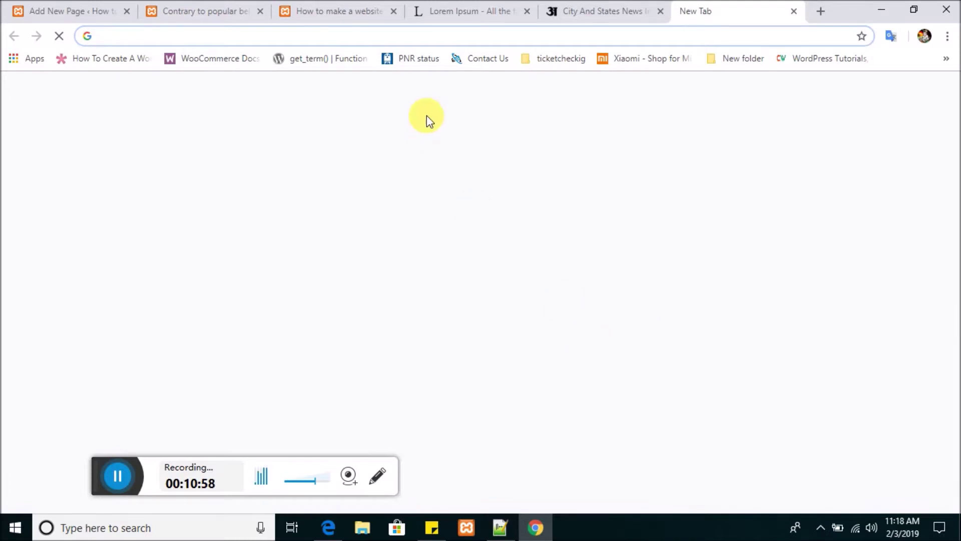
type("t")
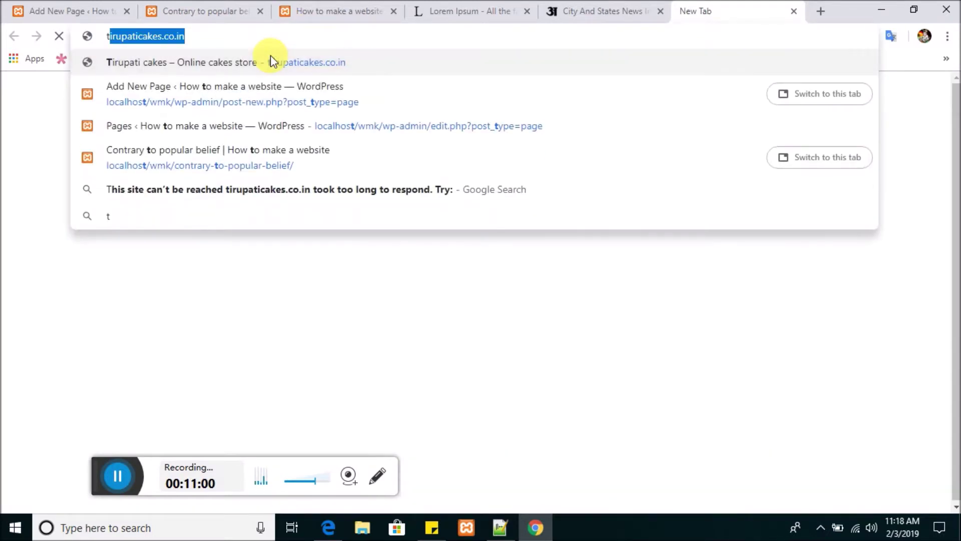
key("Return")
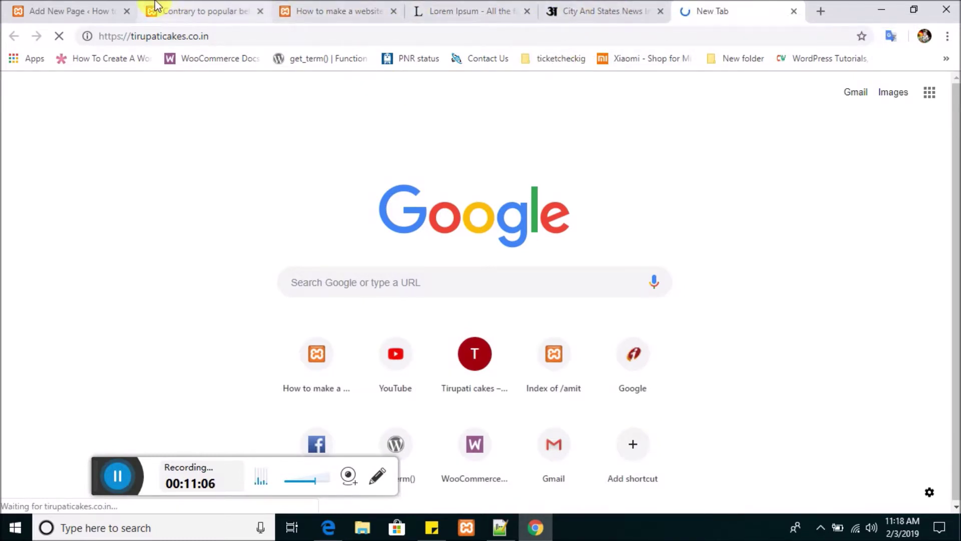
left_click(180, 16)
left_click(63, 11)
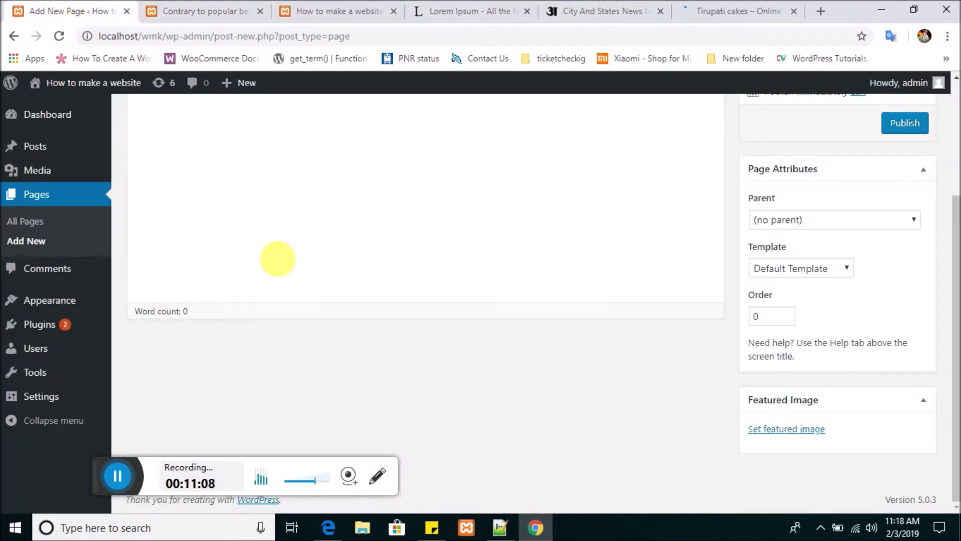
- Open the site's menu editor and check the navigation bar on the site's front page in its browser tab meanwhile
scroll(291, 273, "up", 3)
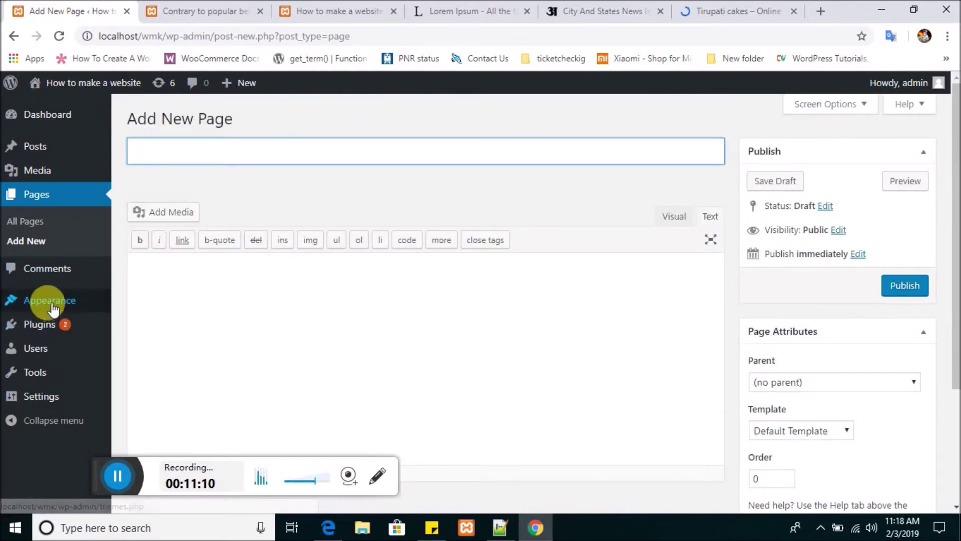
mouse_move(55, 309)
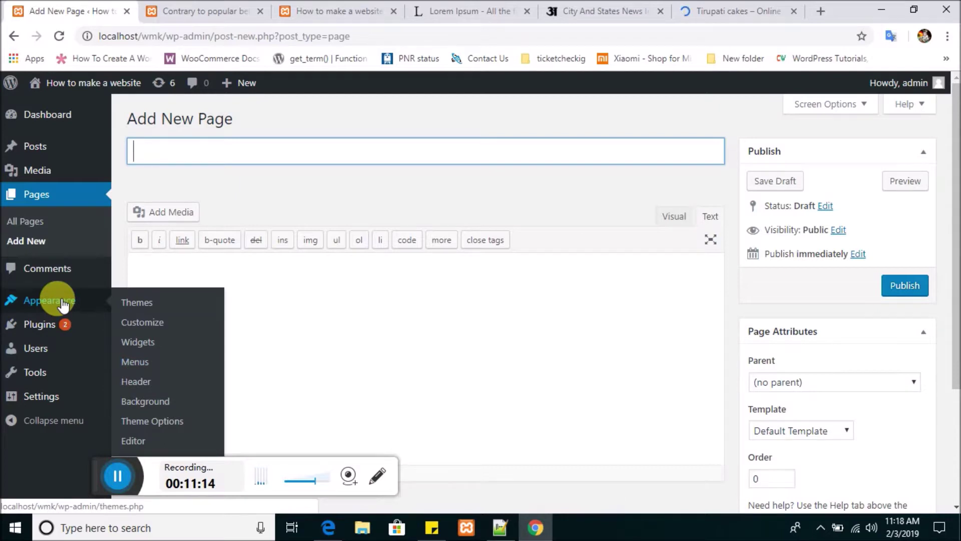
left_click(143, 368)
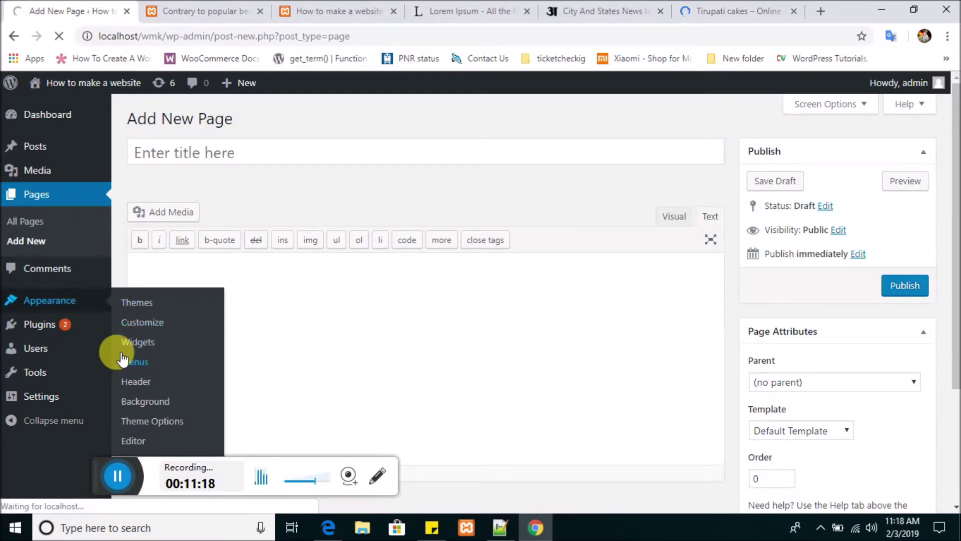
left_click(216, 11)
left_click(334, 10)
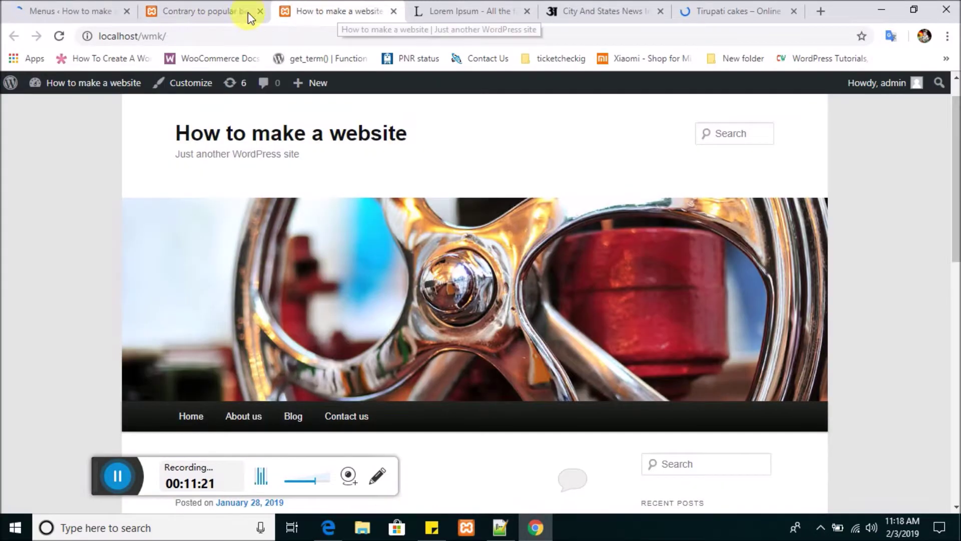
left_click(62, 17)
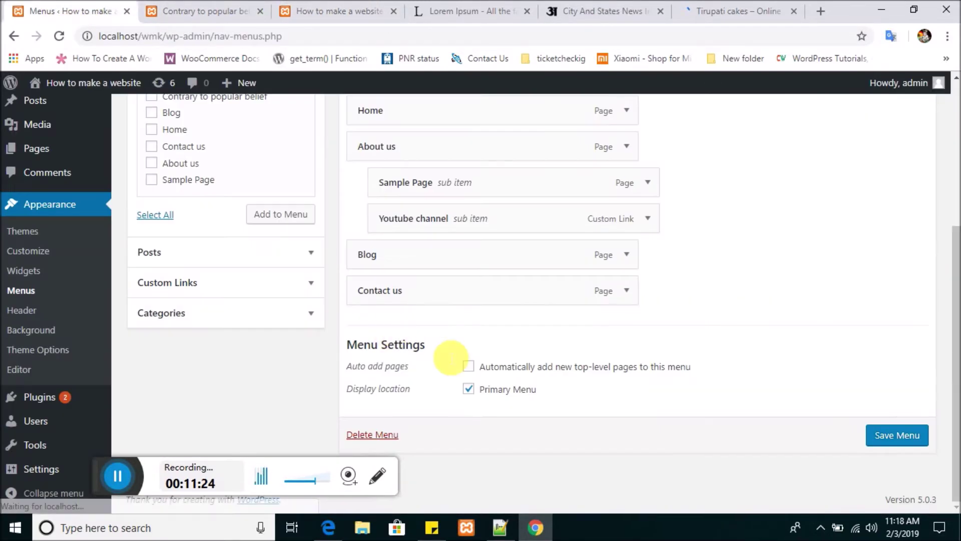
- Add the pages "How to create a page in wordpress" and "Contrary to popular belief" to the top_menu menu
scroll(186, 231, "up", 3)
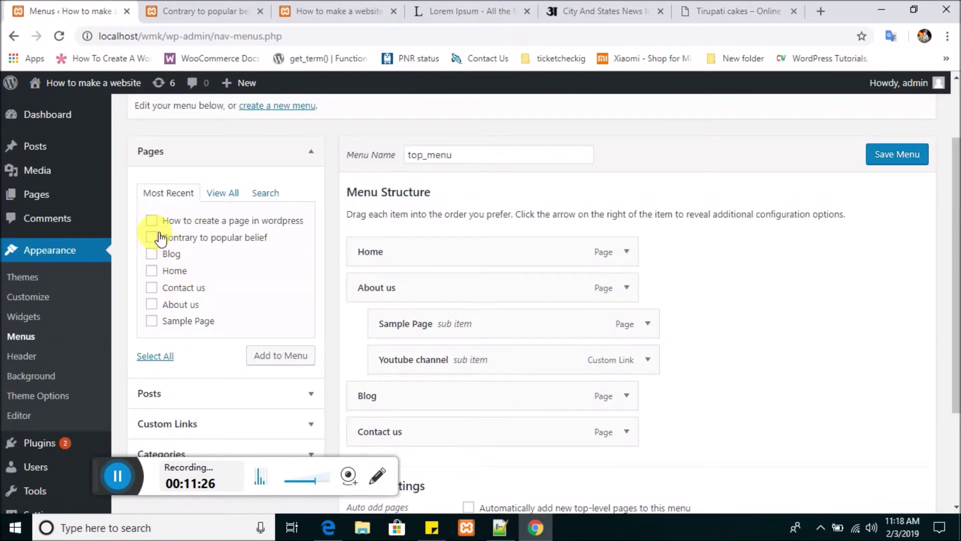
left_click(157, 237)
left_click(152, 220)
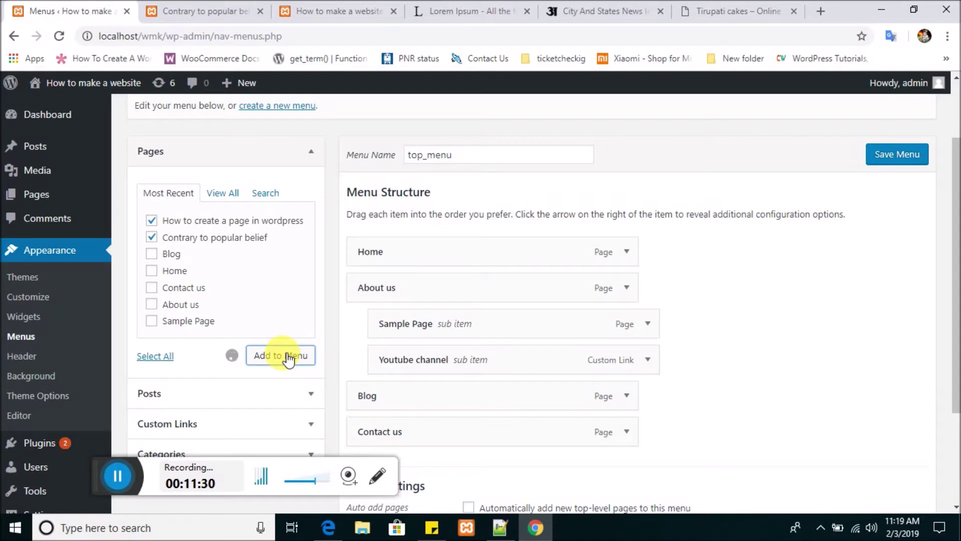
scroll(408, 325, "down", 3)
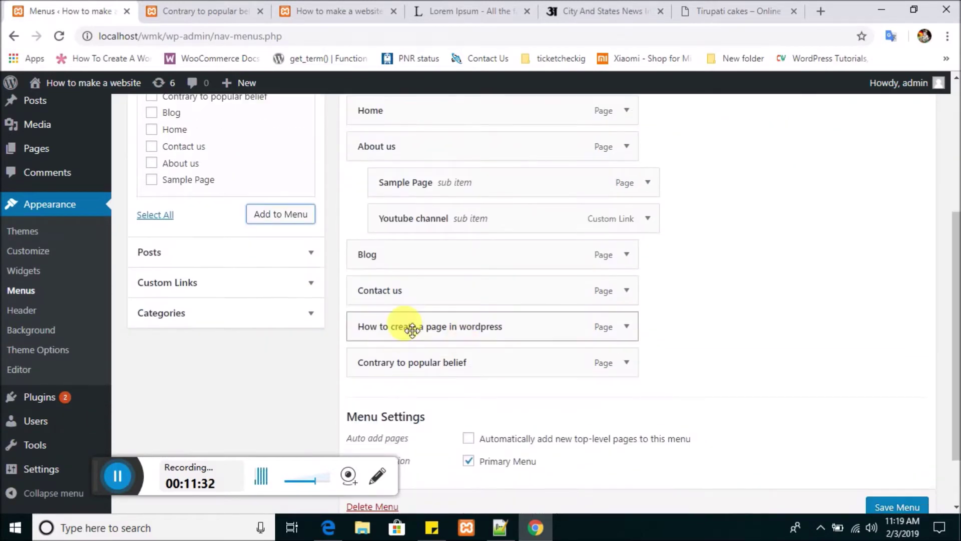
scroll(872, 451, "down", 2)
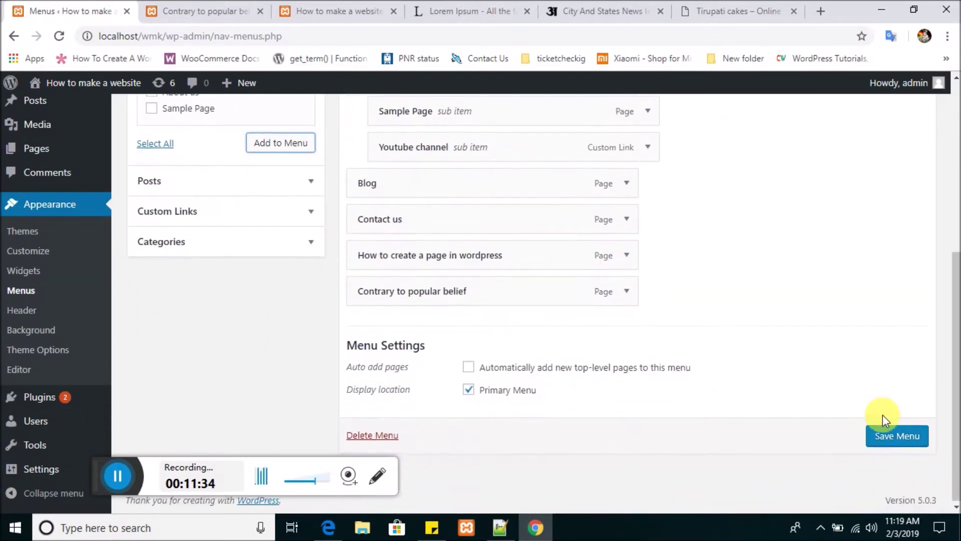
- Save the top_menu menu and load the site's home page in its browser tab to check the navigation bar
left_click(894, 434)
left_click(237, 9)
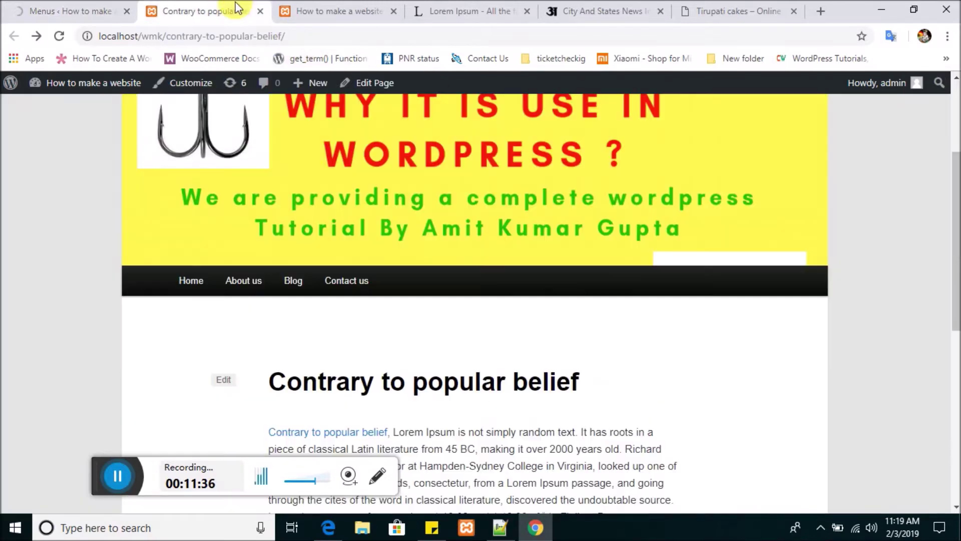
scroll(352, 232, "up", 3)
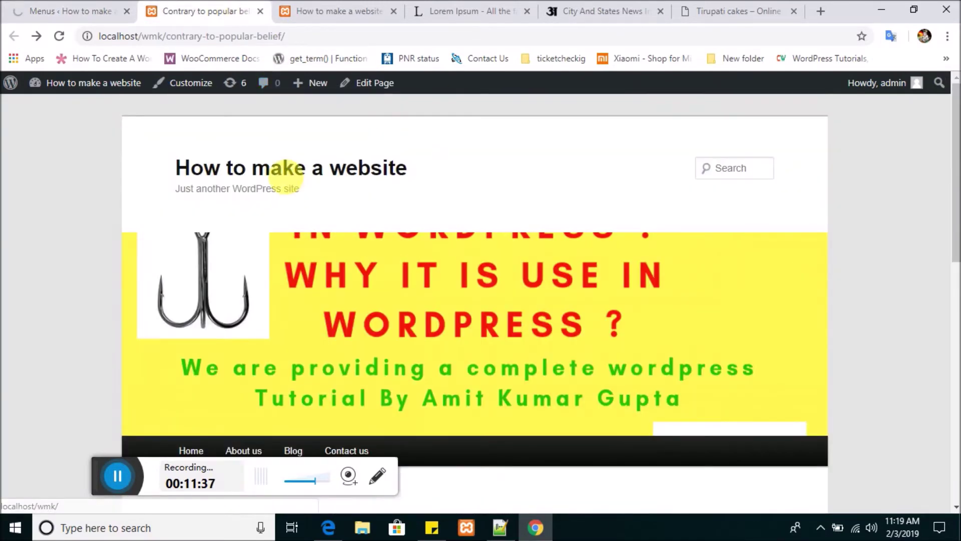
left_click(279, 164)
scroll(350, 190, "down", 5)
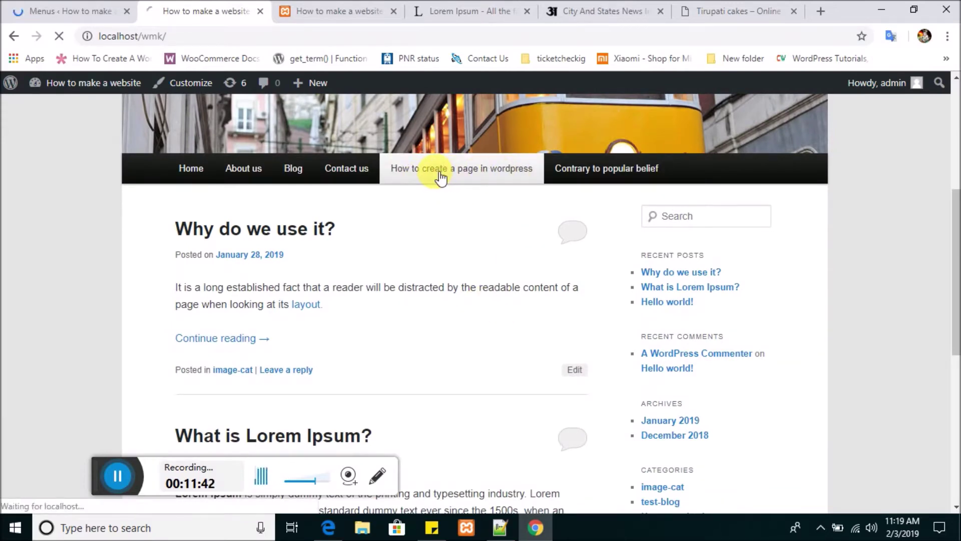
- Open "How to create a page in wordpress" and "Contrary to popular belief" from the site's navigation bar and look through both pages
scroll(471, 290, "down", 6)
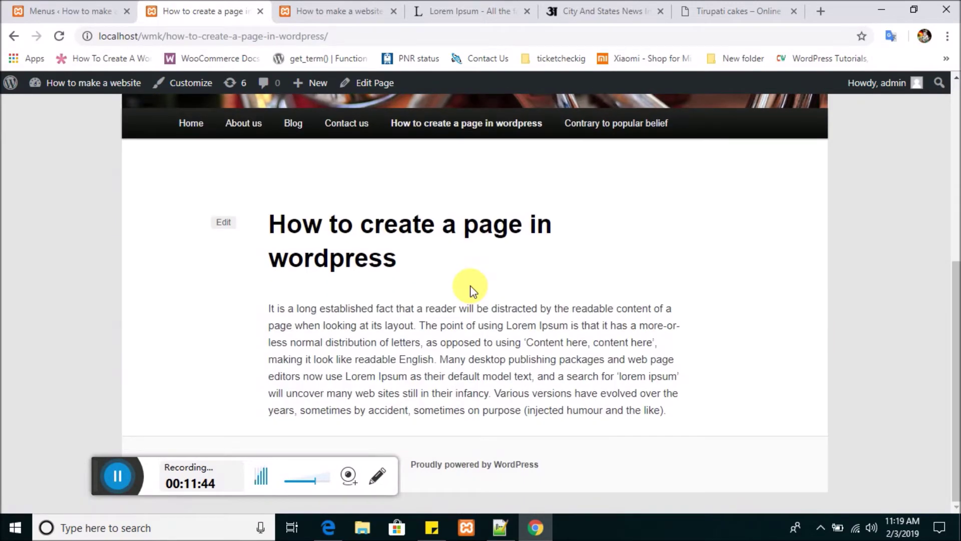
scroll(470, 290, "up", 4)
left_click(624, 342)
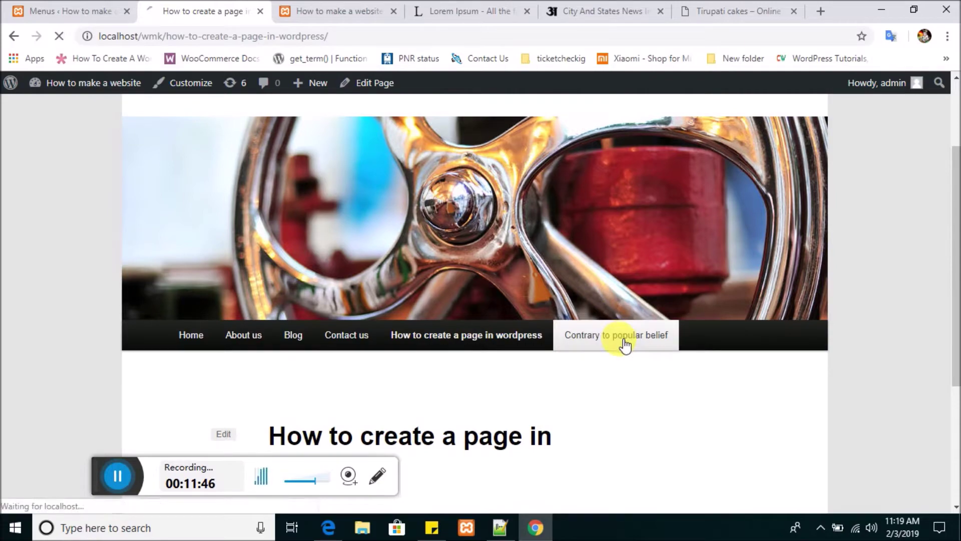
scroll(506, 335, "down", 10)
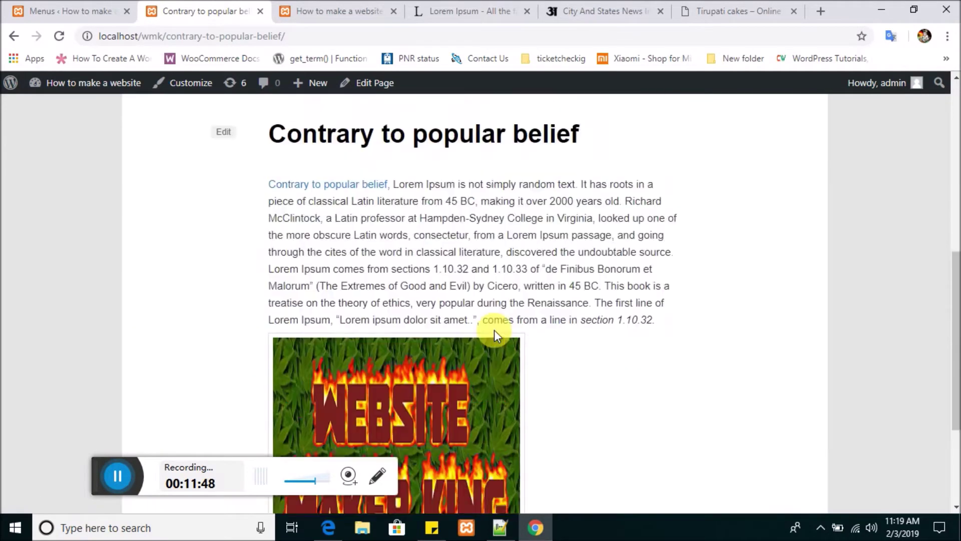
scroll(494, 333, "up", 8)
scroll(497, 333, "up", 3)
scroll(494, 339, "down", 6)
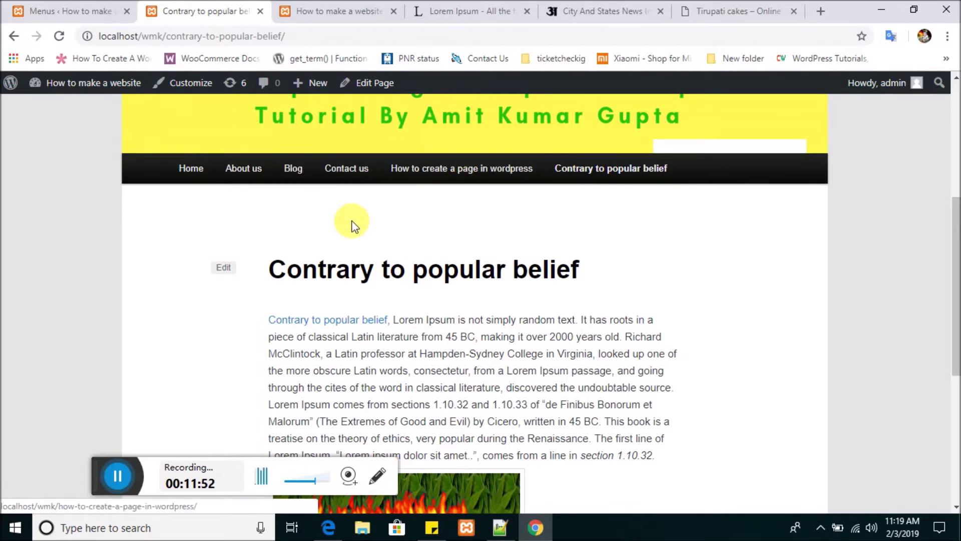
scroll(307, 248, "up", 1)
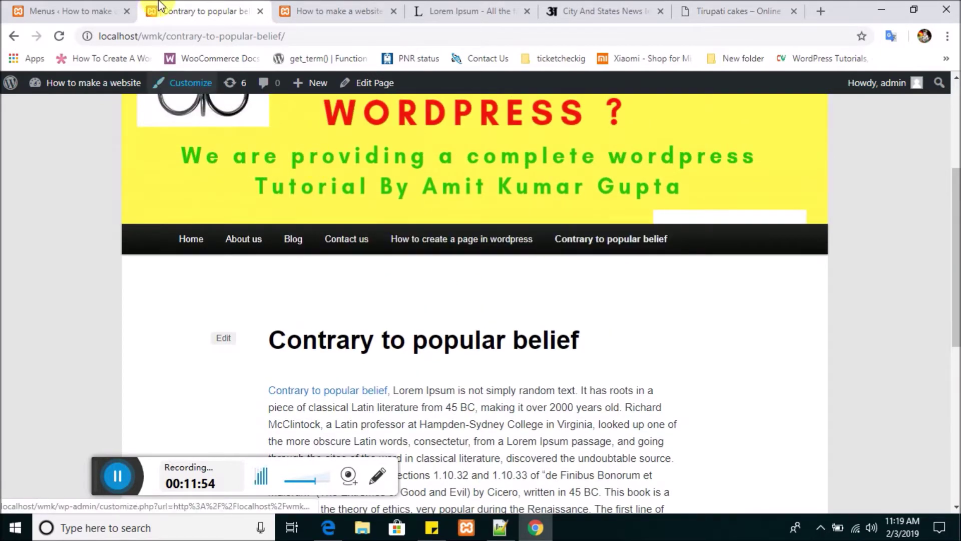
- In the menu editor, nest "Contrary to popular belief" as a sub item of "How to create a page in wordpress" and save the menu
left_click(72, 17)
scroll(563, 268, "down", 6)
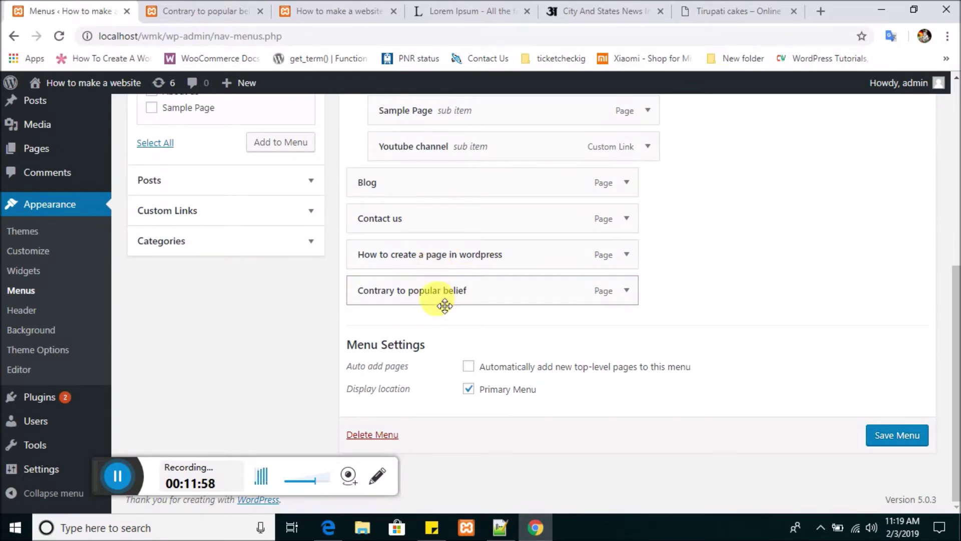
left_click_drag(455, 302, 474, 334)
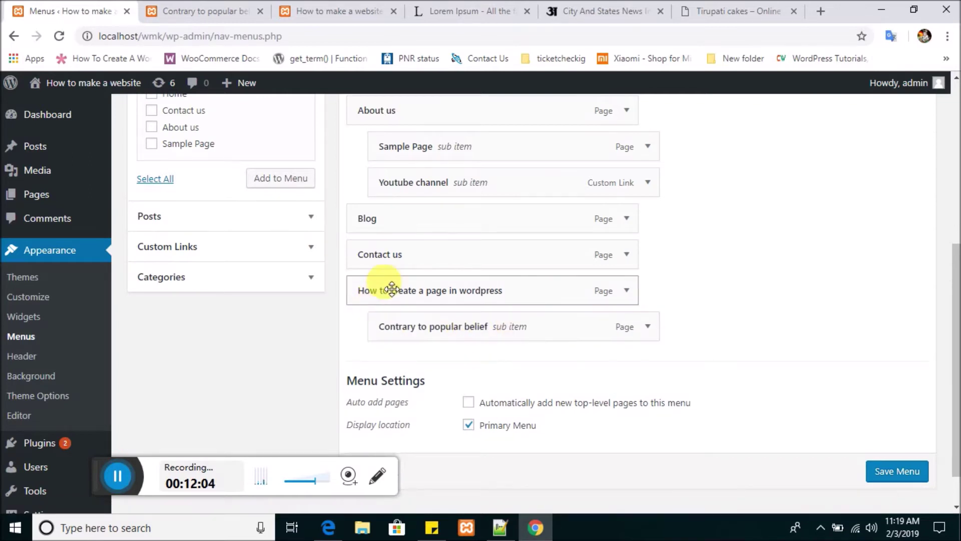
left_click(885, 472)
- Reload the "Contrary to popular belief" page on the site, then examine the submenu under "How to create a page in wordpress" and the page content
left_click(213, 11)
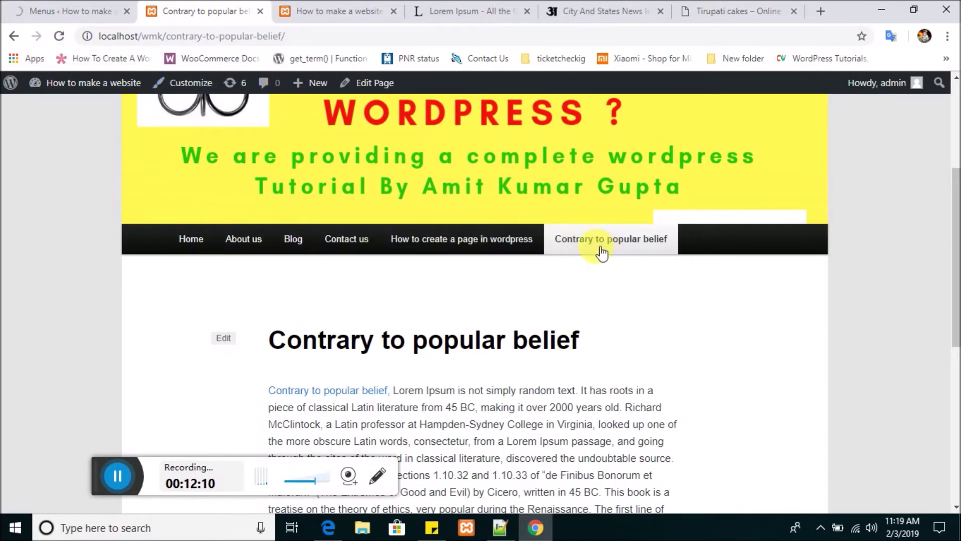
left_click(59, 36)
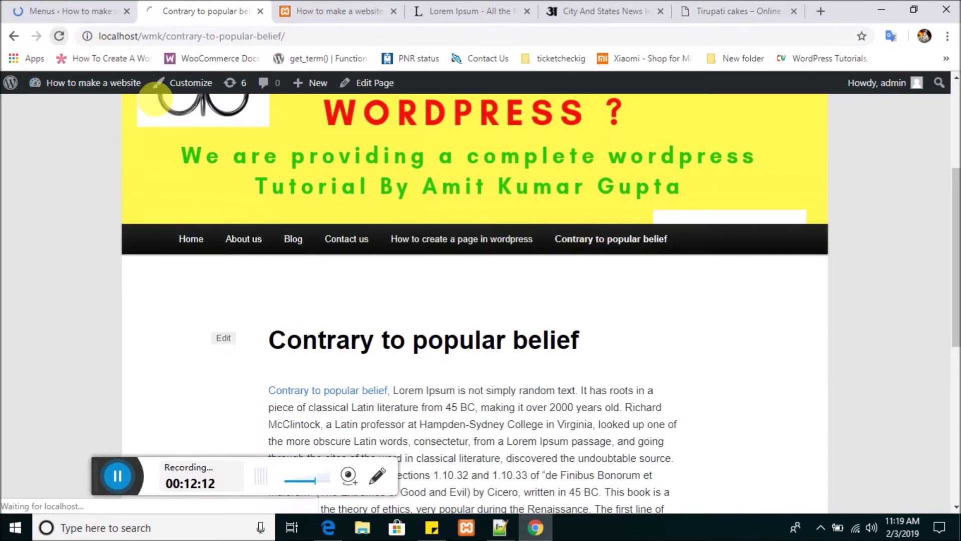
mouse_move(458, 250)
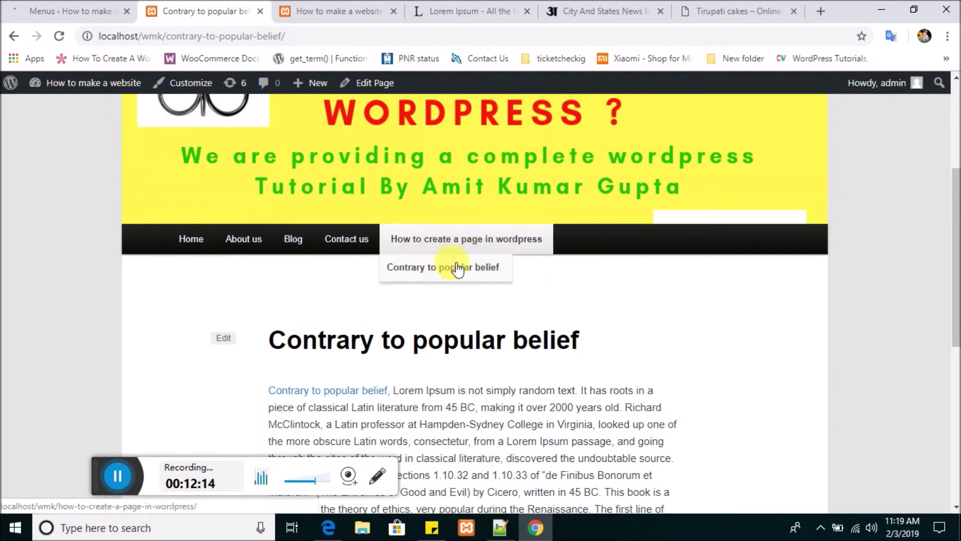
scroll(403, 307, "down", 6)
scroll(404, 307, "up", 5)
scroll(404, 310, "down", 7)
scroll(404, 311, "up", 12)
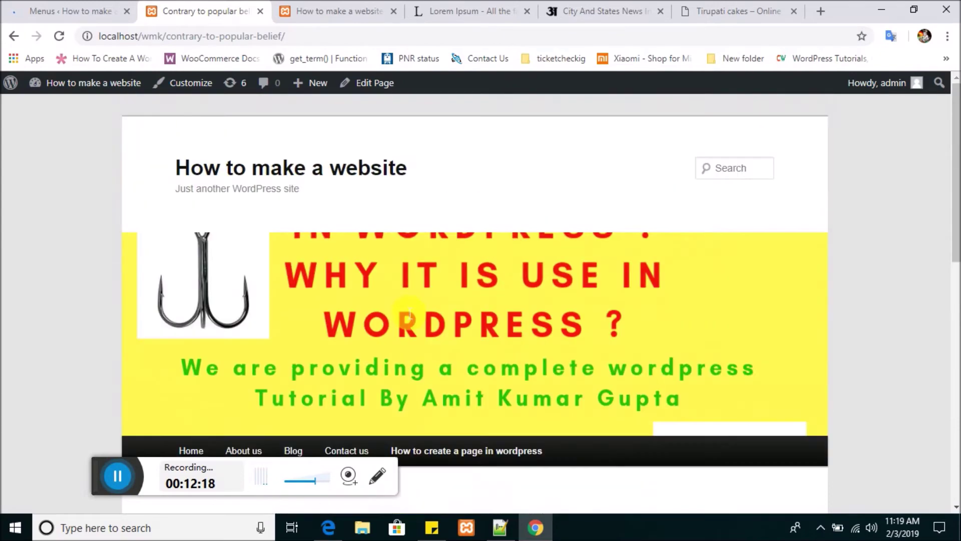
scroll(400, 316, "down", 8)
scroll(449, 347, "up", 6)
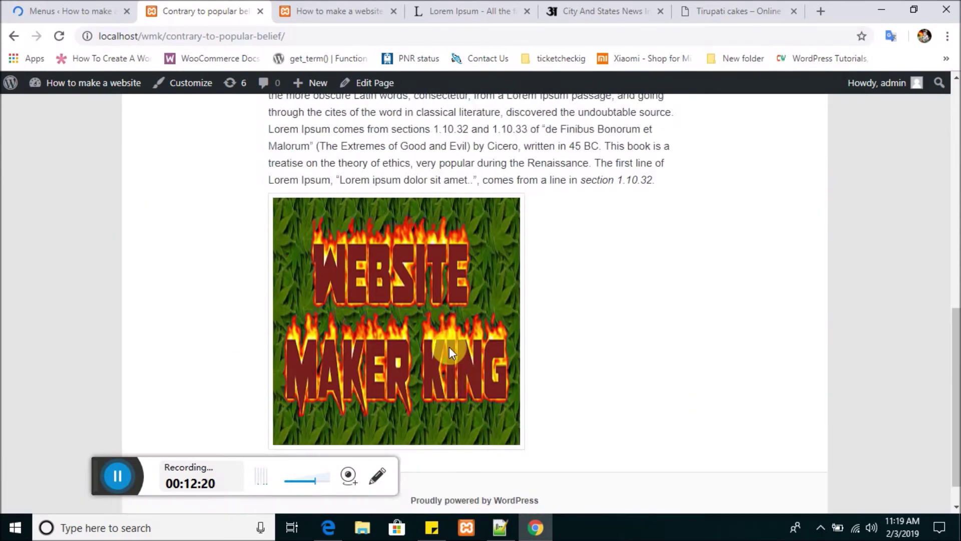
scroll(447, 347, "up", 2)
scroll(448, 347, "down", 6)
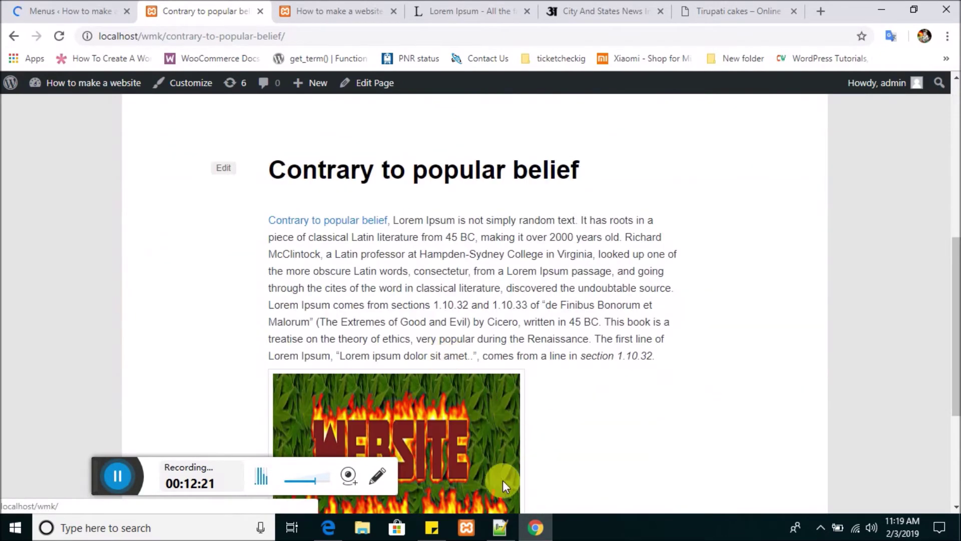
- Switch to Notepad++, mark topic 7 "How to Create / make page ?" with "// done" and save the syllabus file
left_click(500, 528)
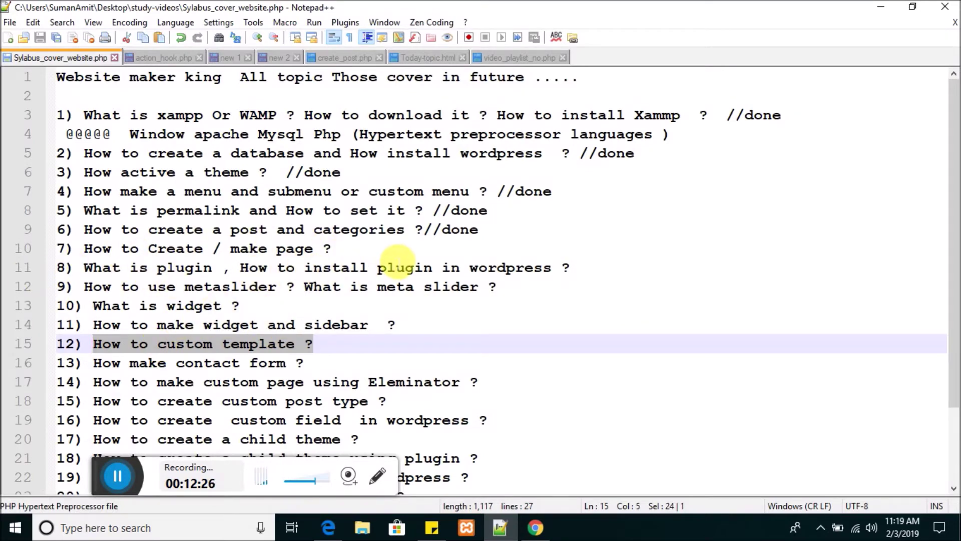
left_click(430, 255)
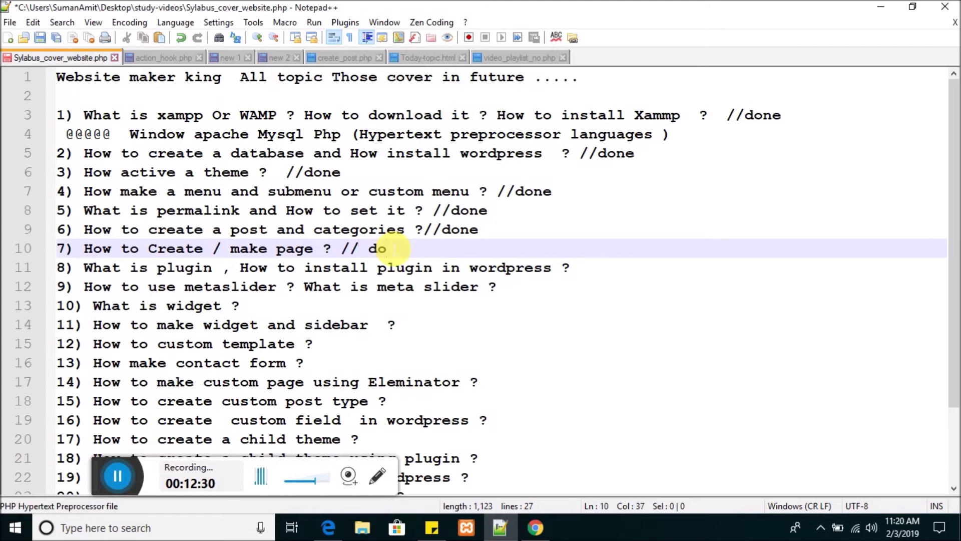
key("ctrl+s")
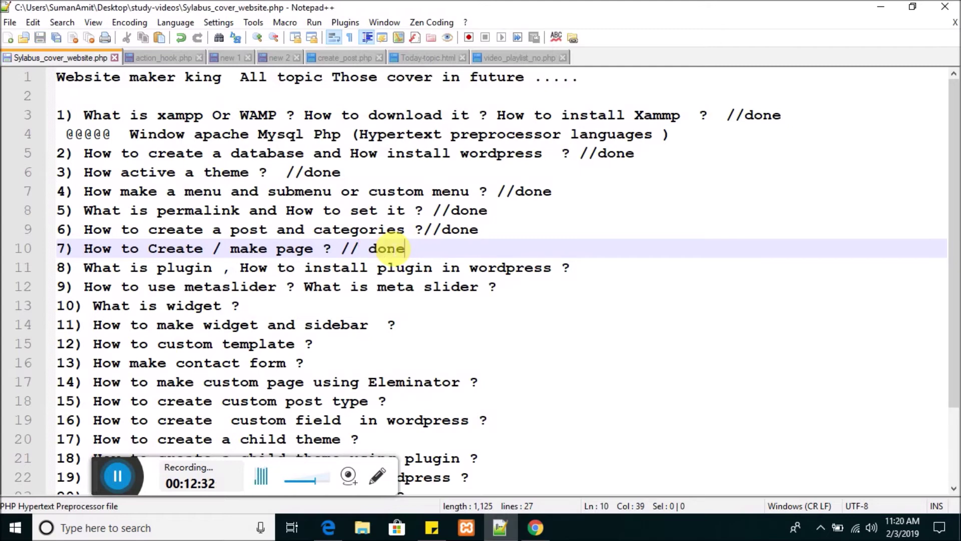
- Switch back to Chrome, go from the site to its WordPress dashboard and start a new page from the pages list
left_click(537, 527)
mouse_move(82, 95)
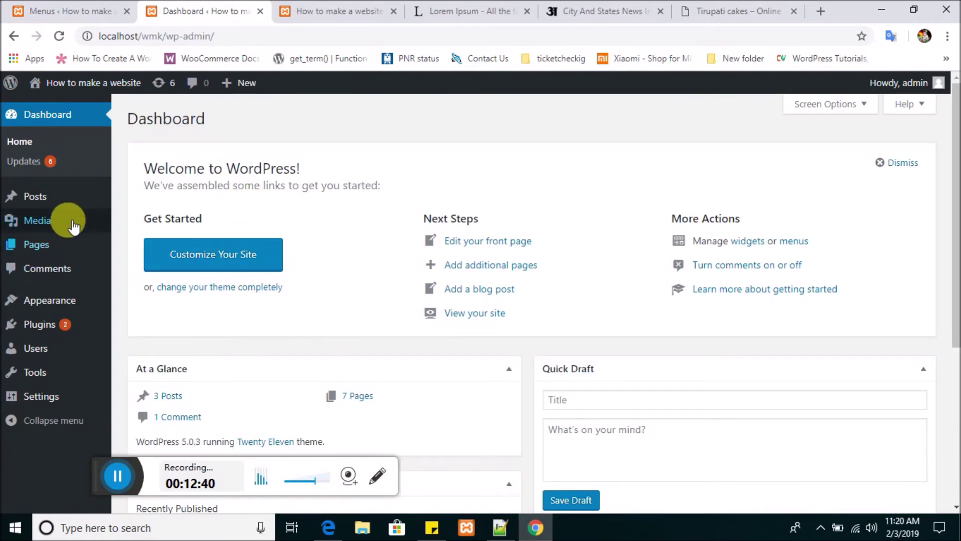
mouse_move(65, 243)
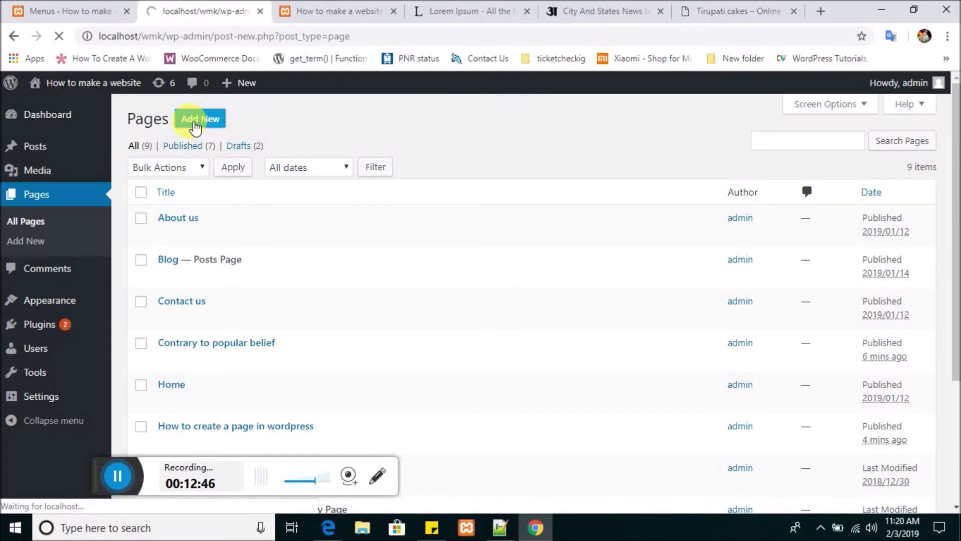
scroll(891, 369, "down", 3)
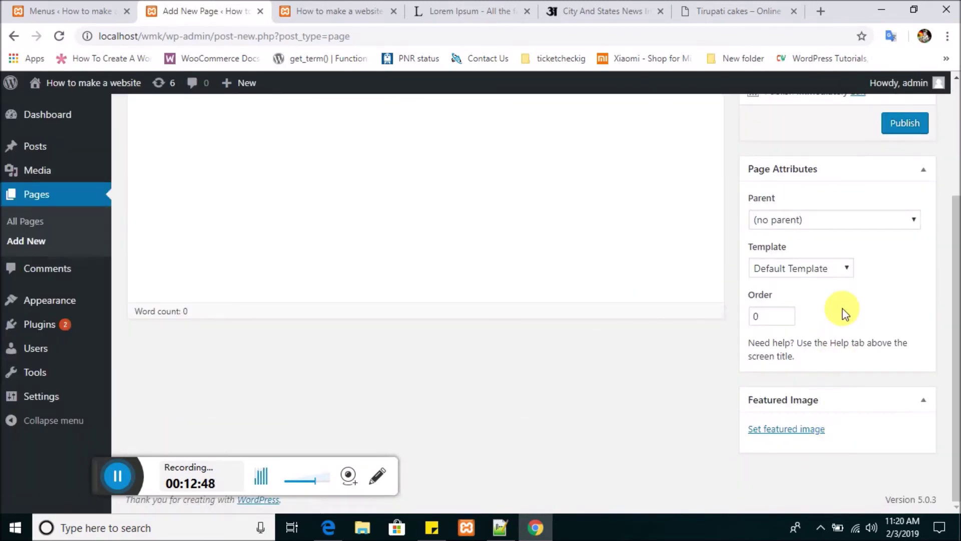
- Review the template choices in the new page's attributes, keeping Default Template
left_click(830, 270)
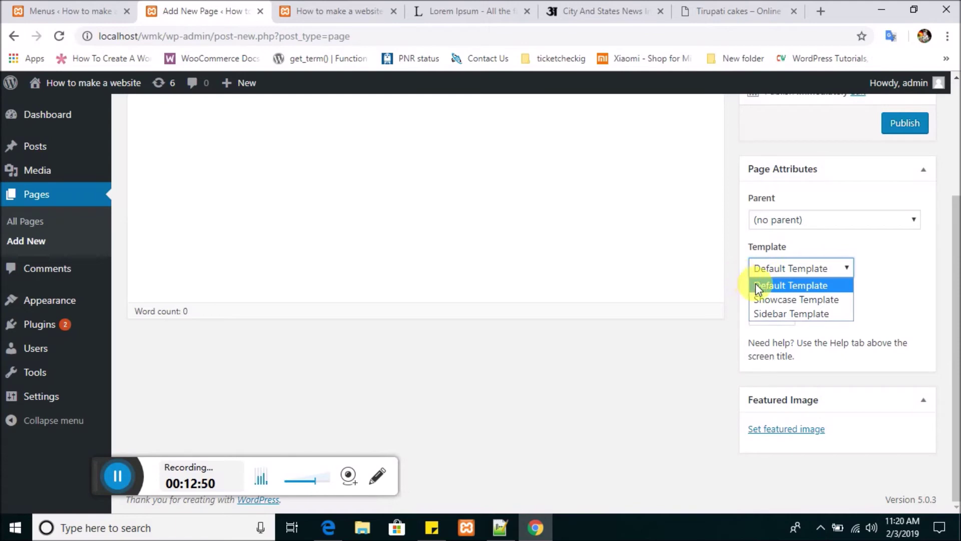
left_click(872, 283)
left_click(838, 273)
left_click(891, 295)
scroll(441, 272, "up", 5)
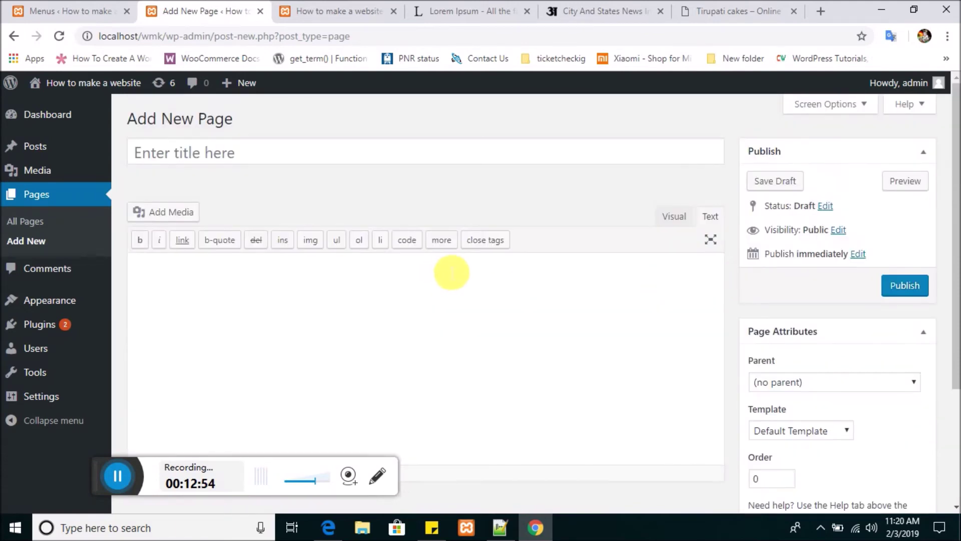
scroll(735, 384, "down", 5)
left_click(827, 269)
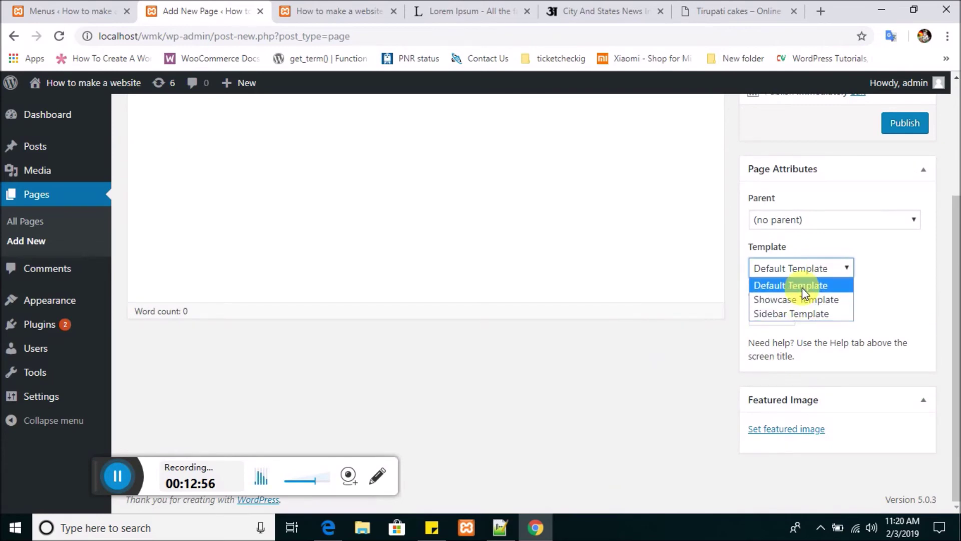
scroll(906, 292, "up", 3)
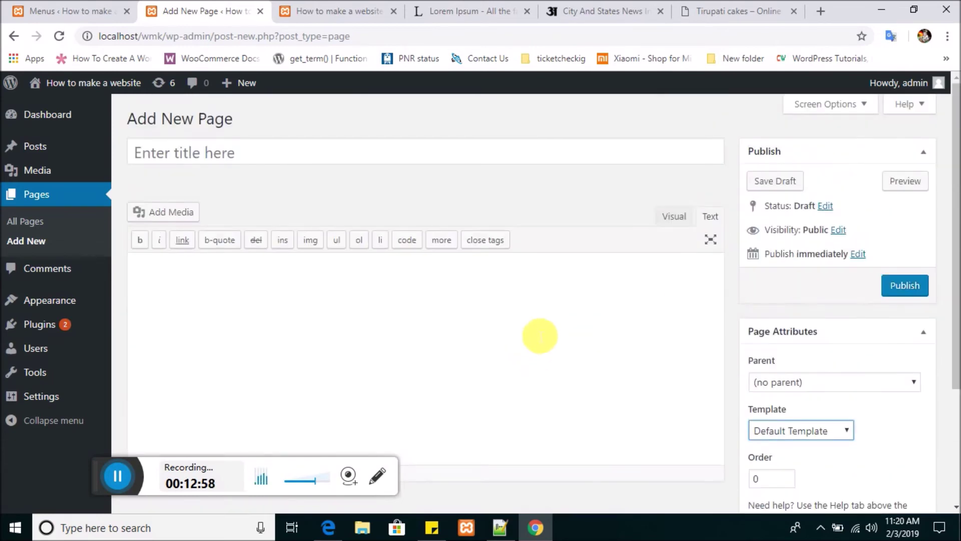
- Switch to the browser tab with the site's front page, reload it and look over its navigation bar and posts
left_click(313, 16)
scroll(339, 307, "up", 1)
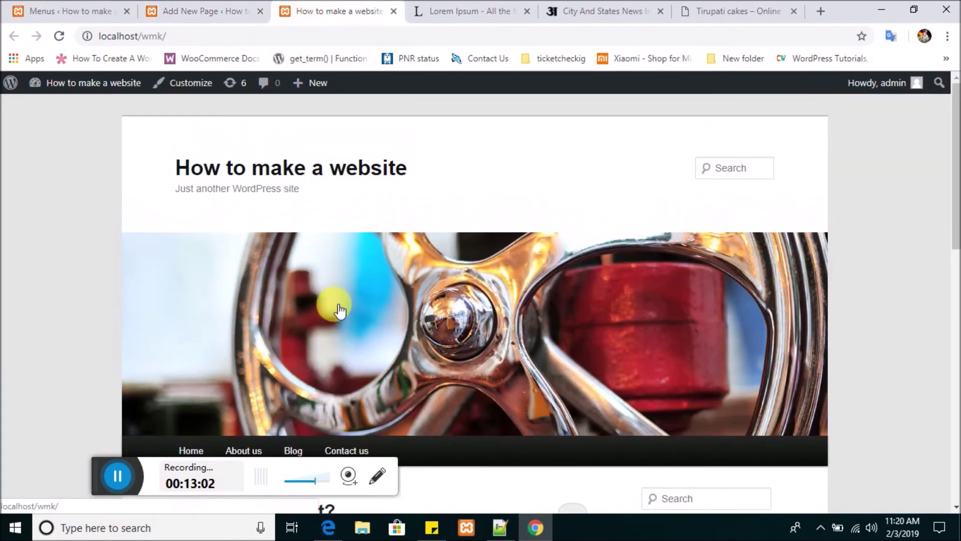
scroll(214, 275, "down", 5)
scroll(221, 242, "up", 6)
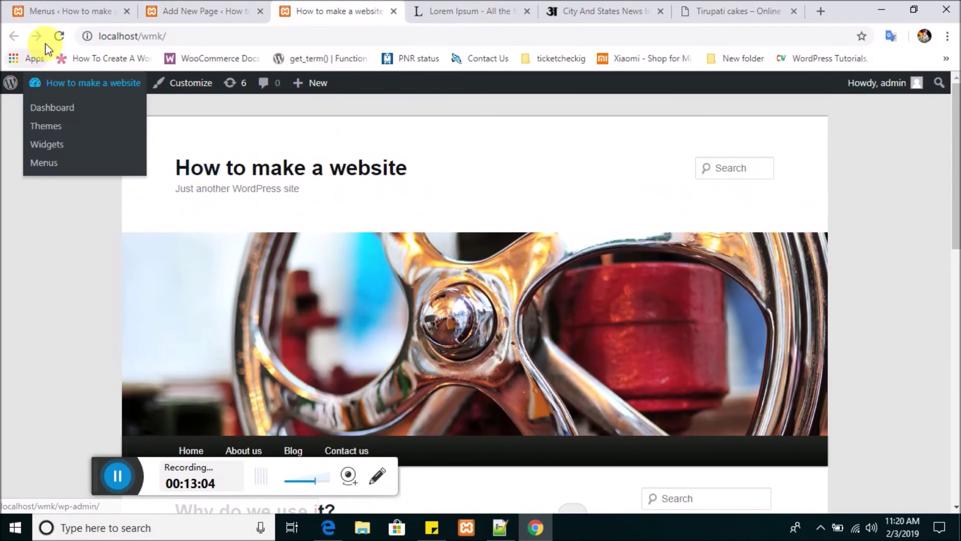
left_click(60, 35)
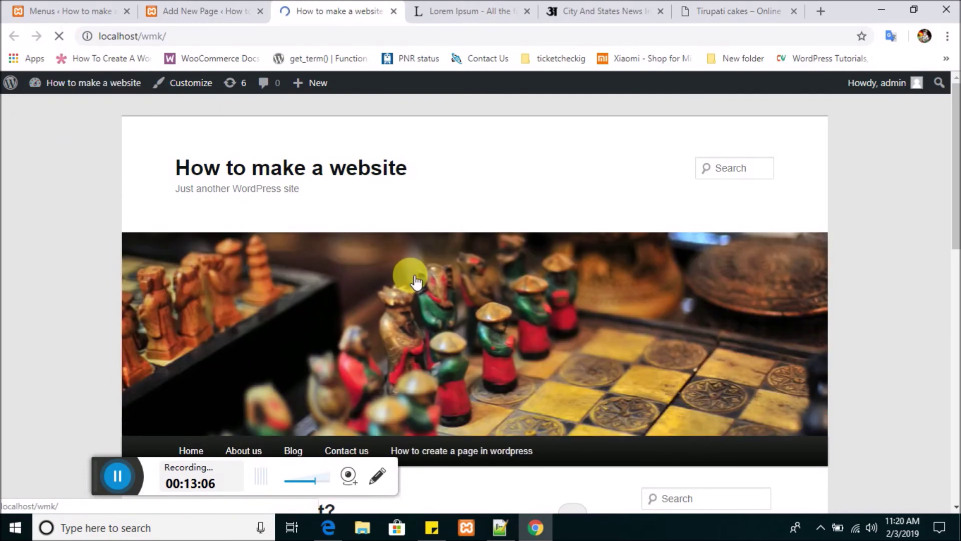
scroll(400, 260, "down", 5)
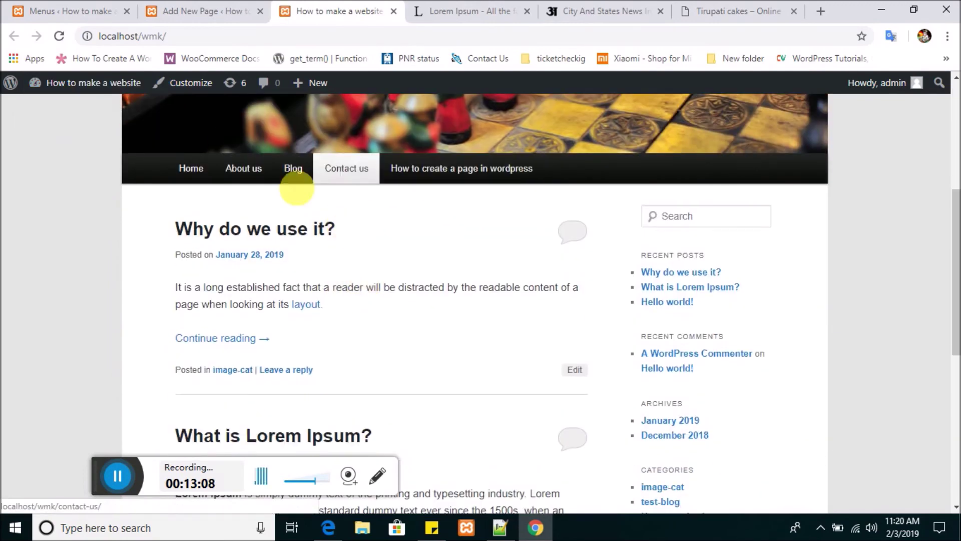
scroll(300, 250, "up", 4)
scroll(350, 331, "down", 1)
scroll(349, 355, "down", 3)
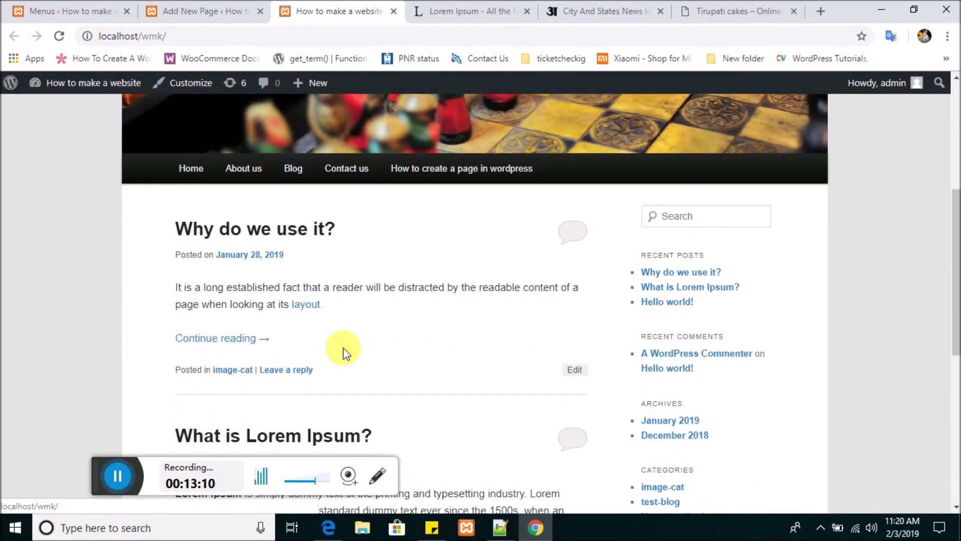
scroll(344, 355, "down", 5)
scroll(340, 351, "up", 5)
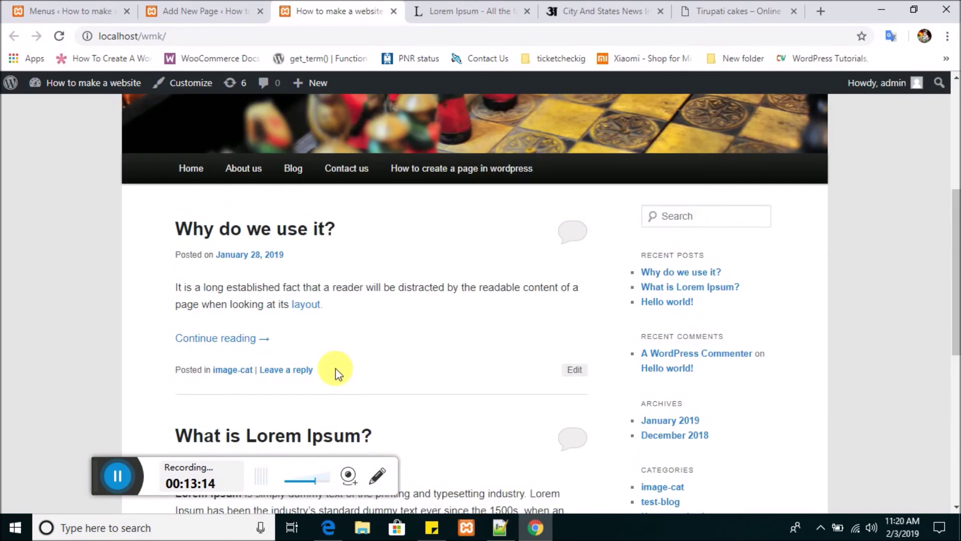